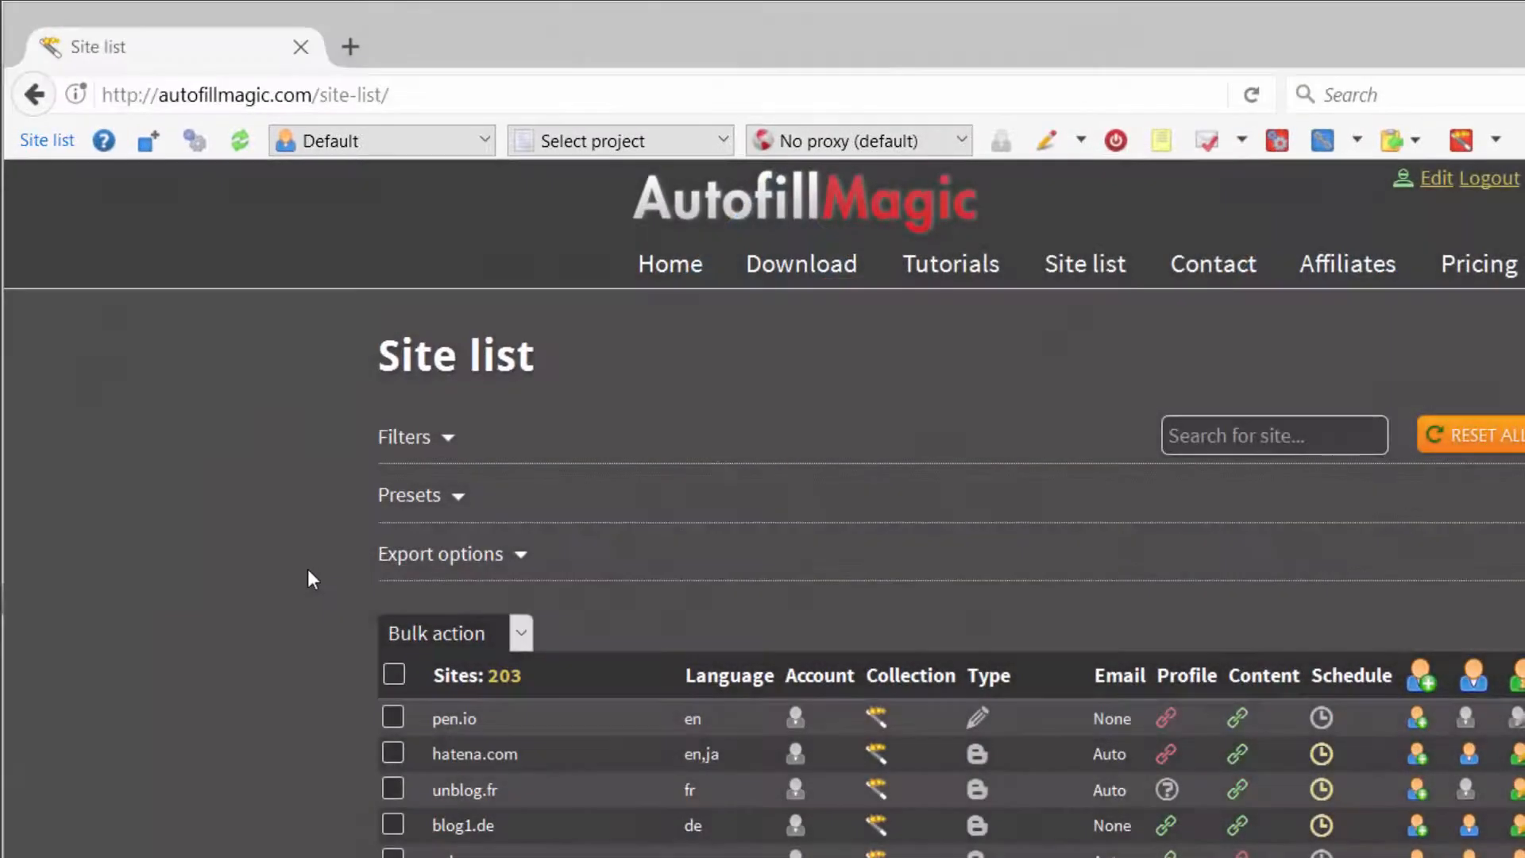
- Search the site list for "over" and open the signup page of overblog.com
left_click(196, 146)
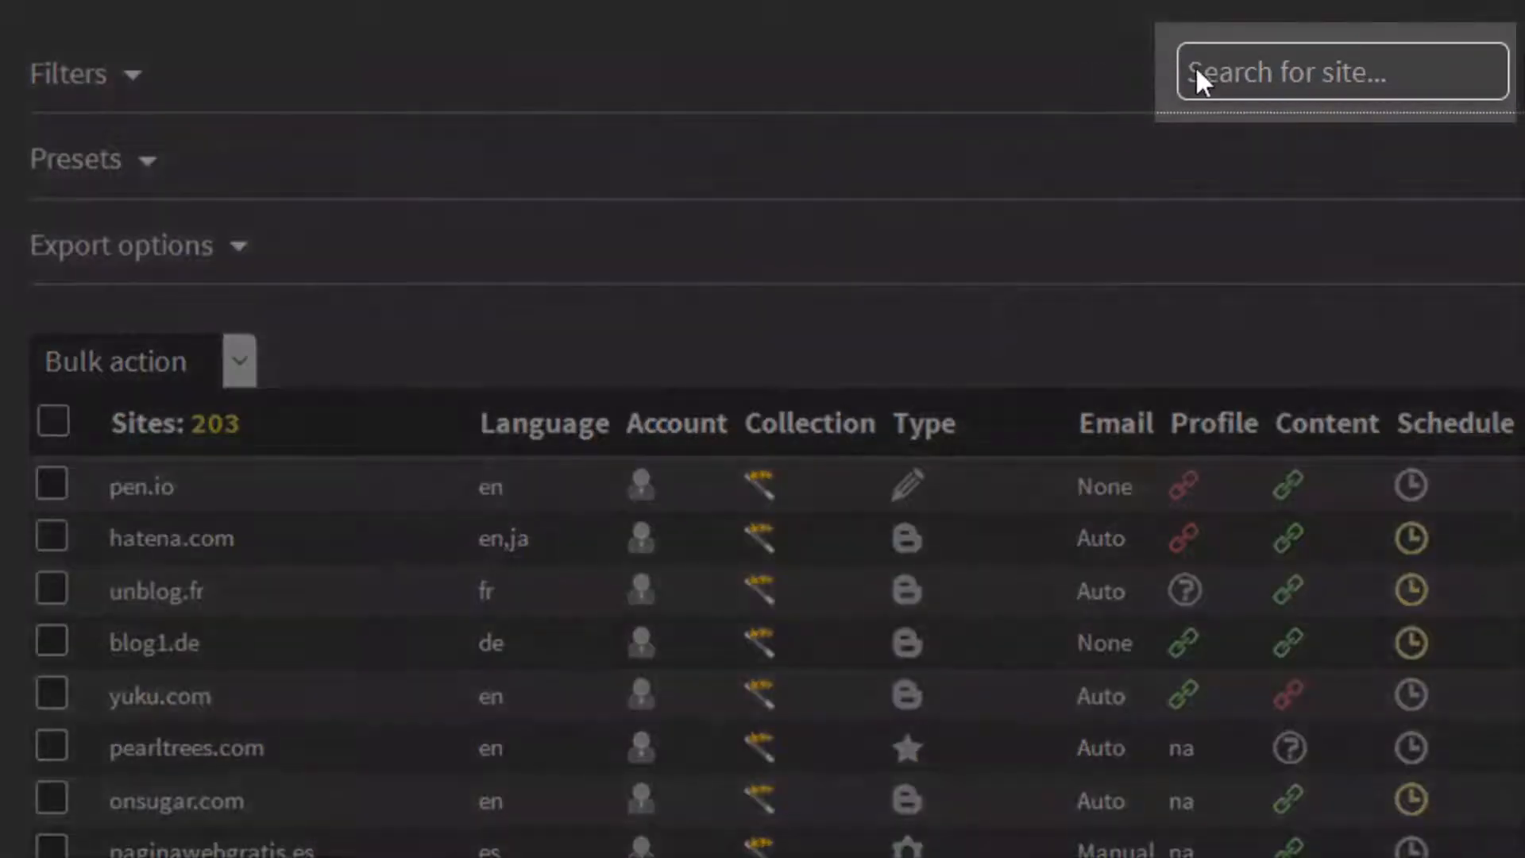
left_click(1196, 70)
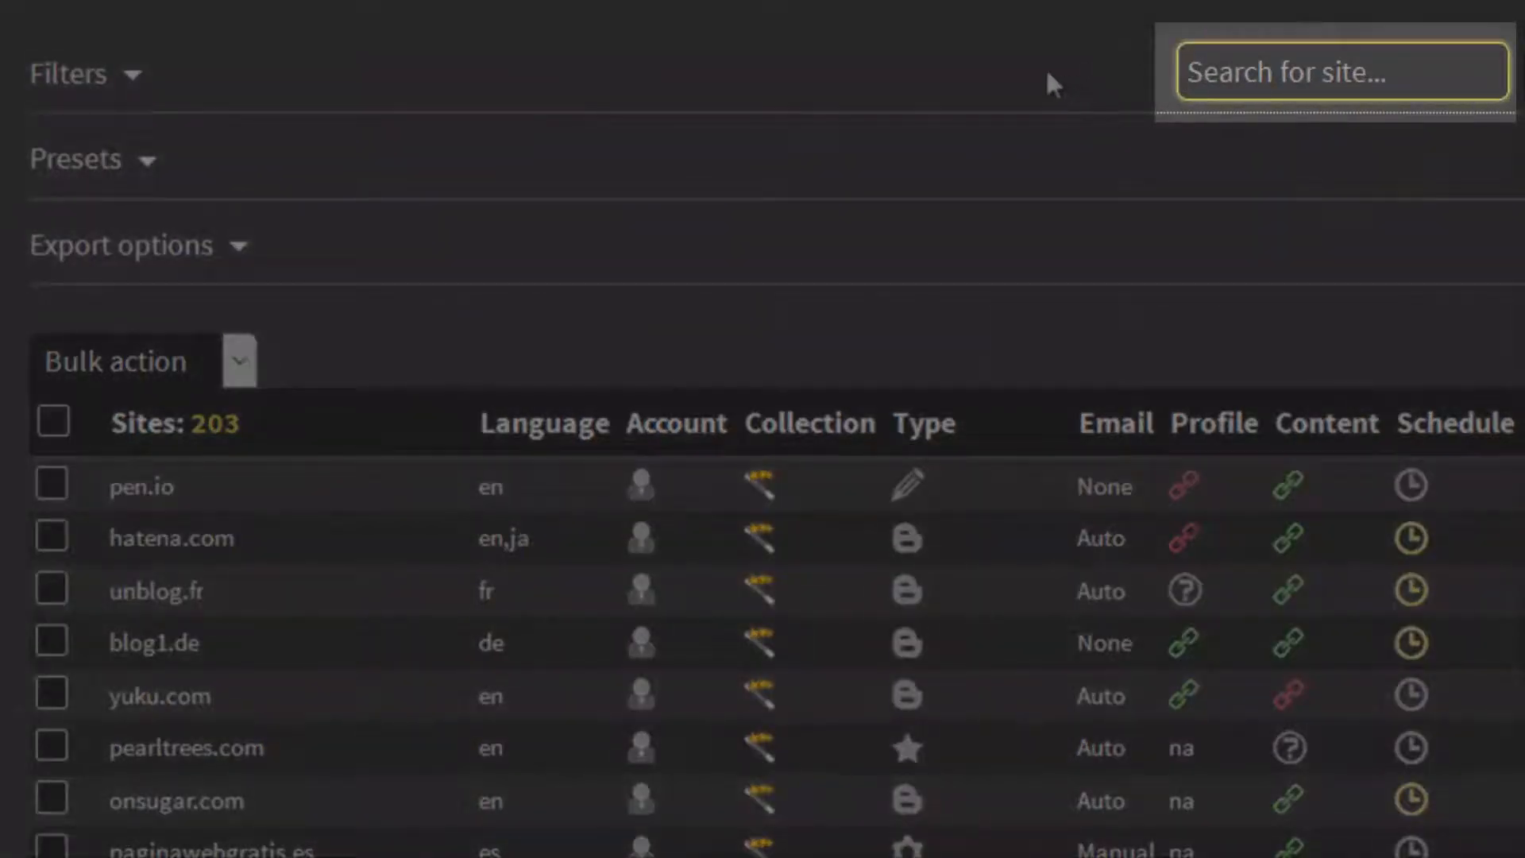
type("over")
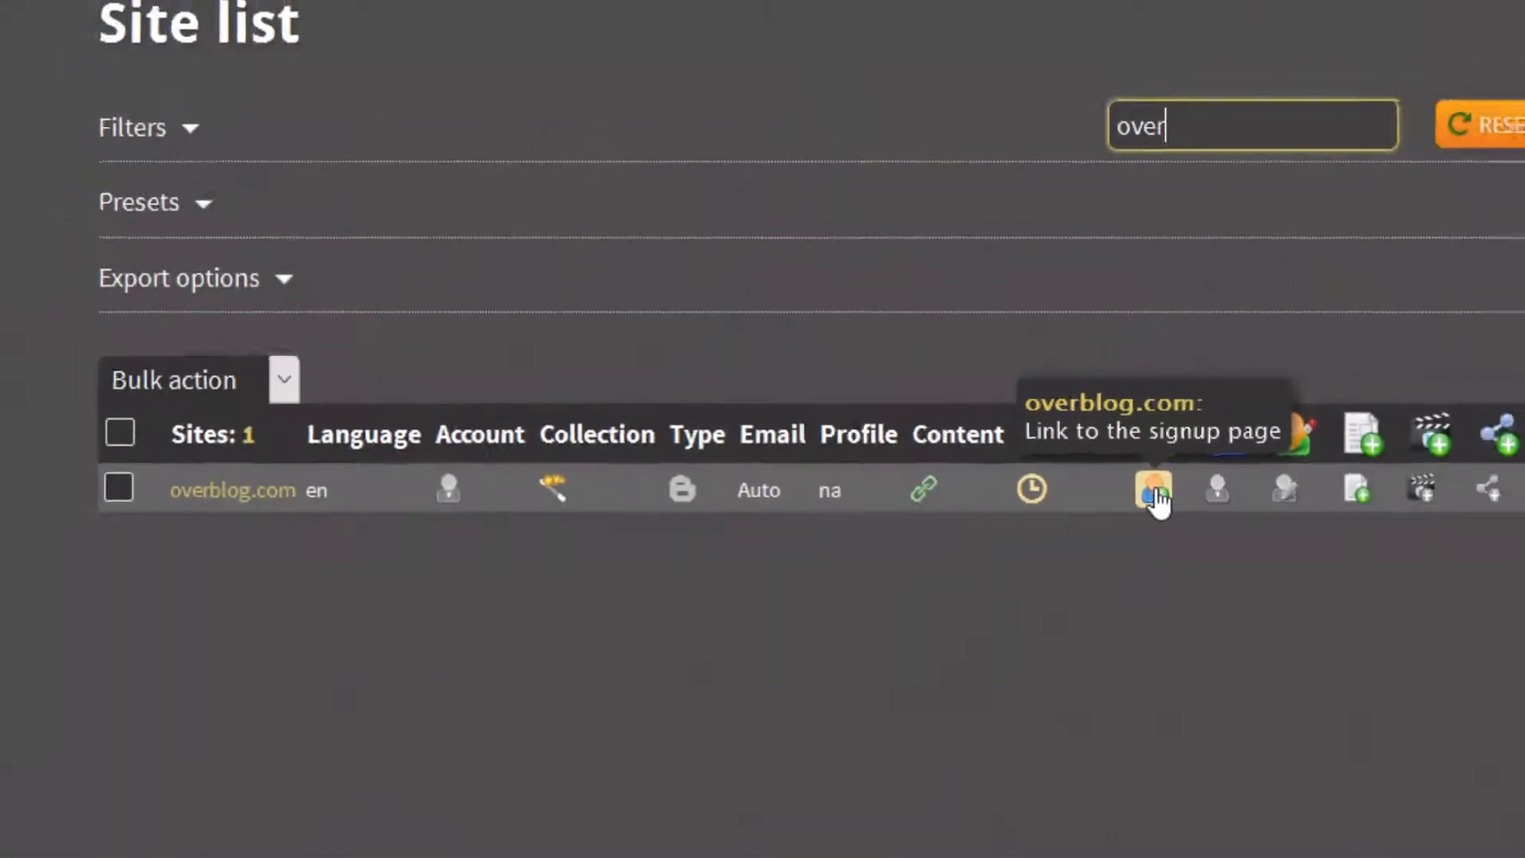
left_click(1014, 497)
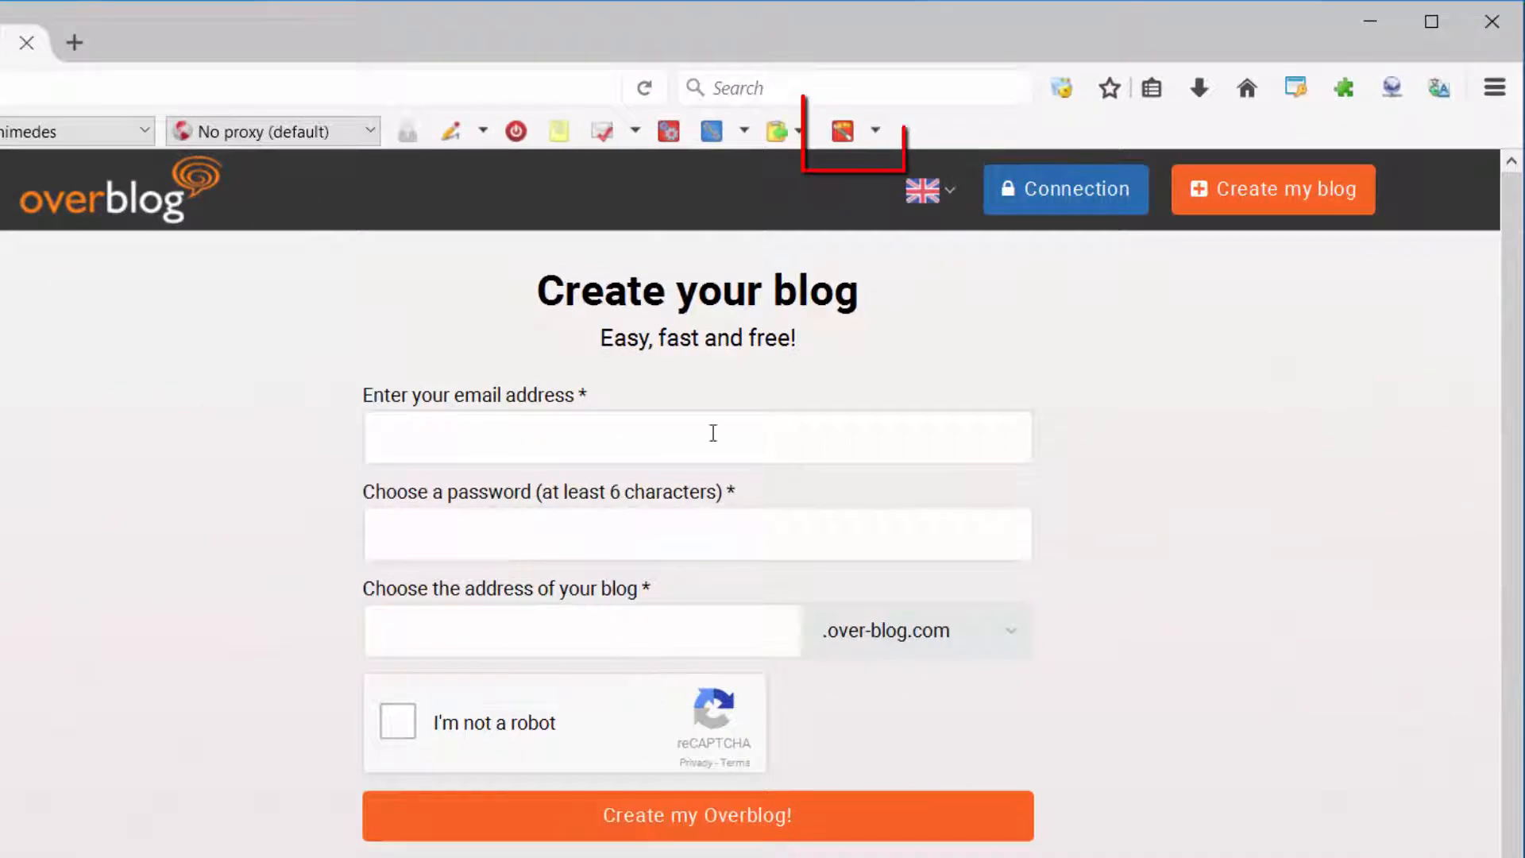
- Create the Overblog account with the autofilled email address, password and blog address, and verify the email by checking the current profile's mail
left_click(842, 131)
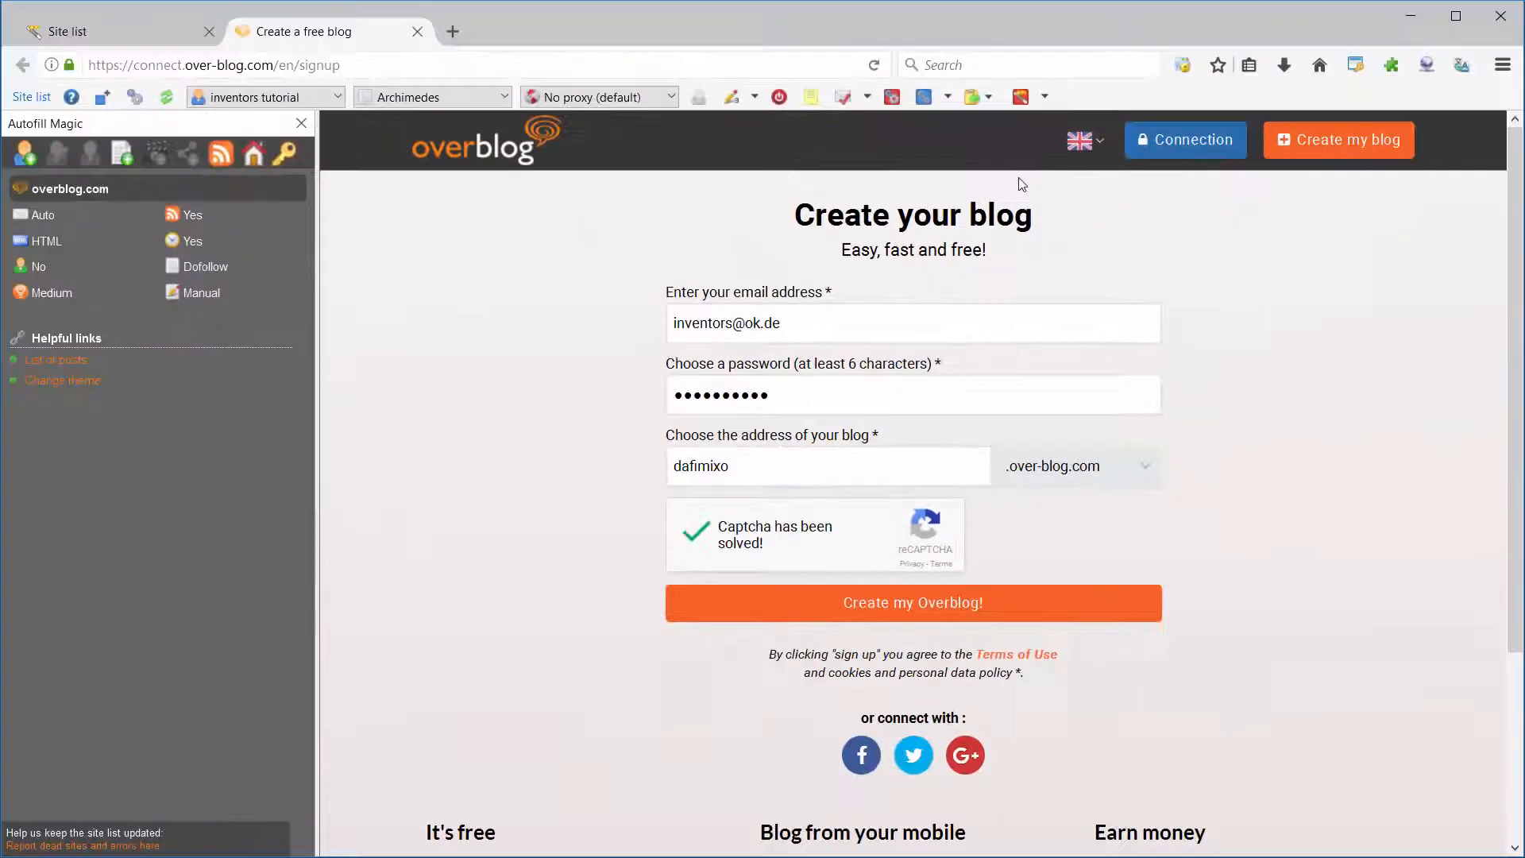
left_click(911, 612)
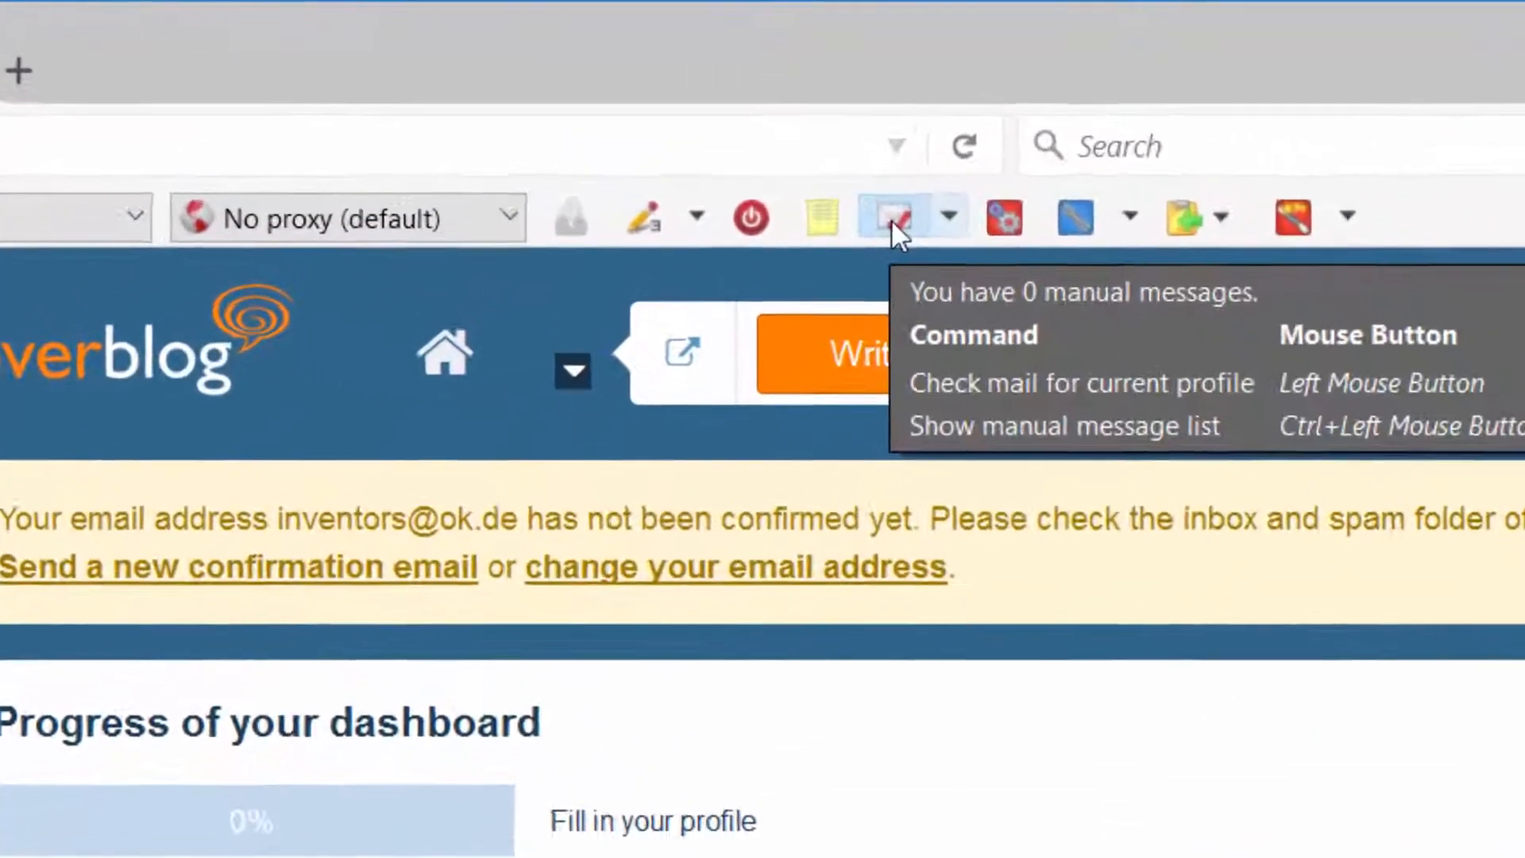
left_click(841, 98)
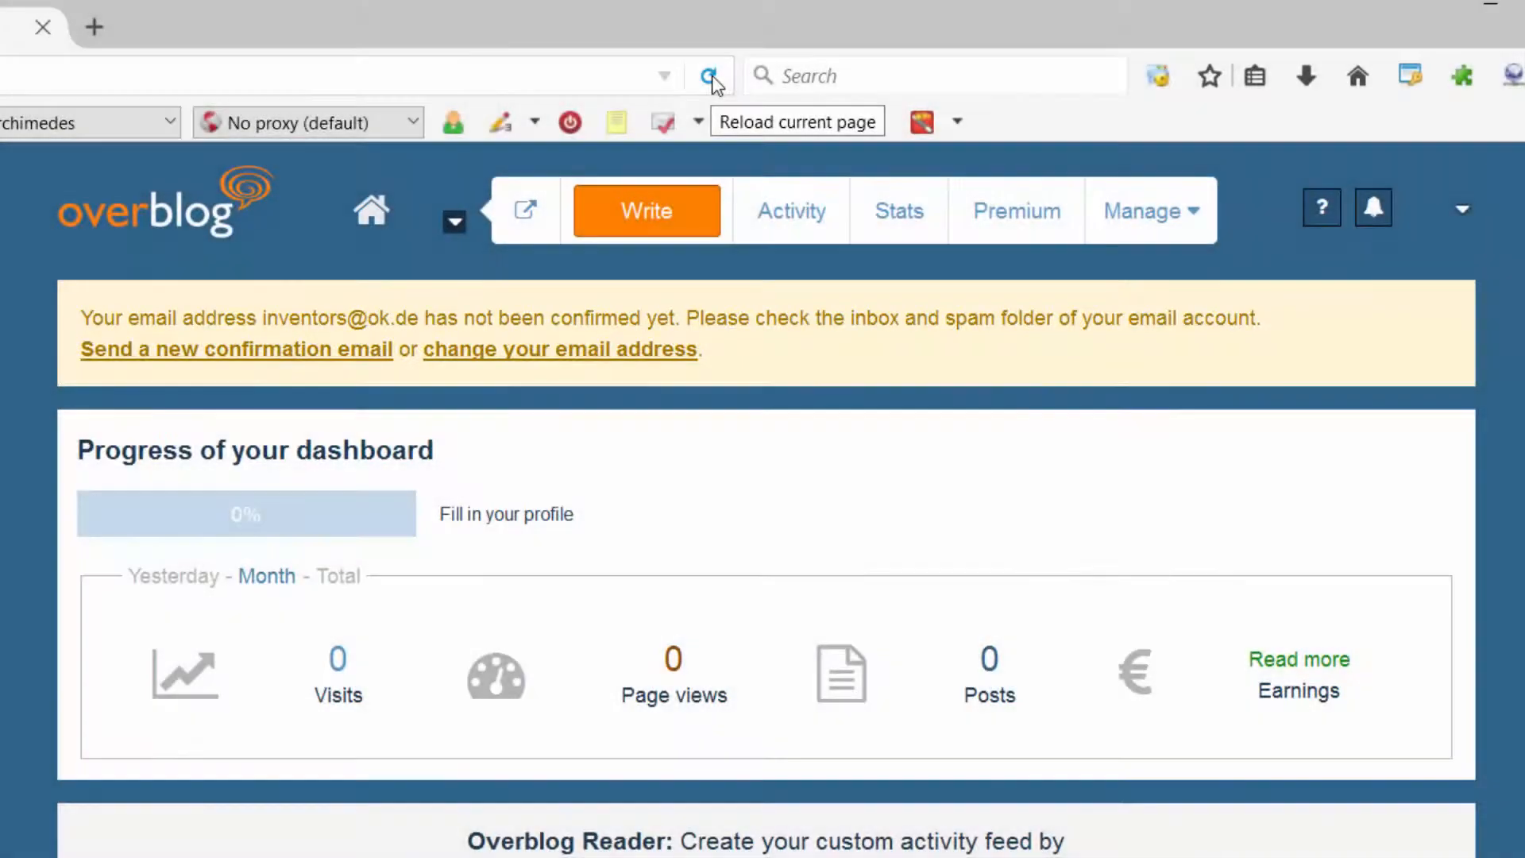
left_click(709, 77)
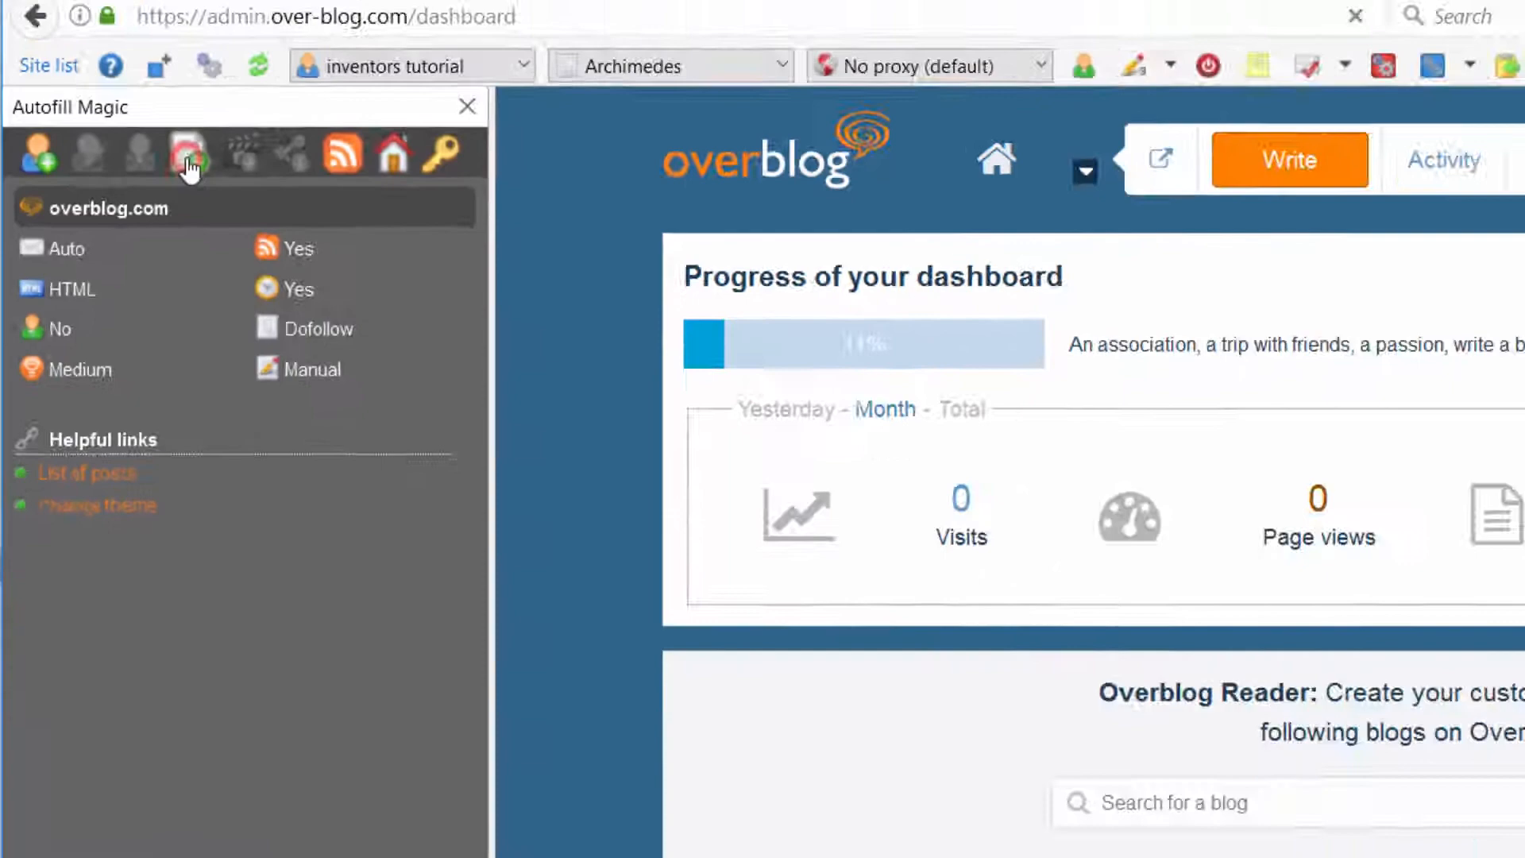
- Start a new Overblog article, autofill it with the Archimedes project content and publish it
left_click(272, 168)
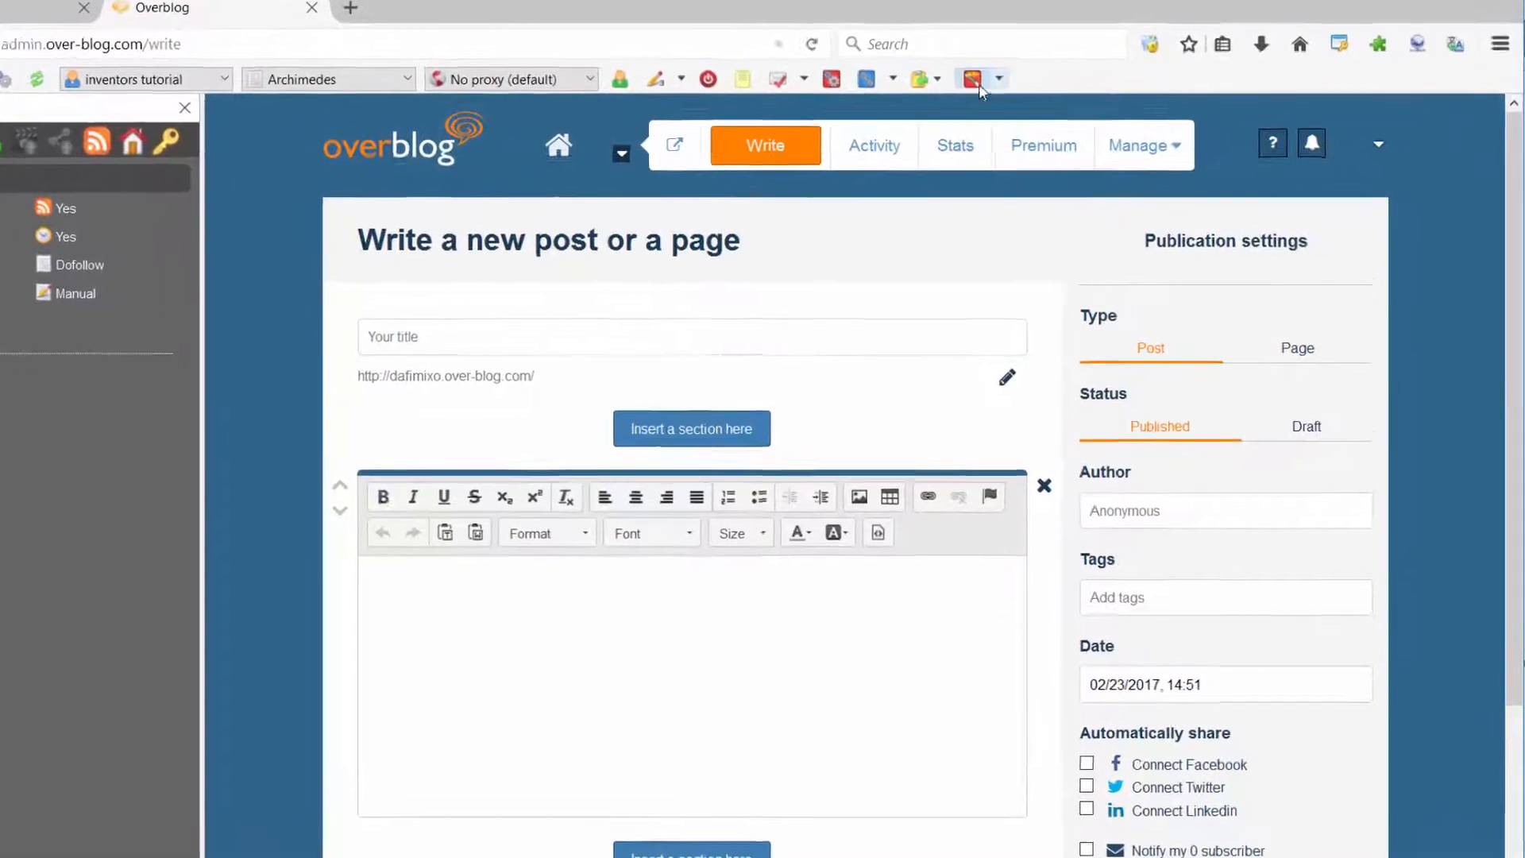
left_click(882, 45)
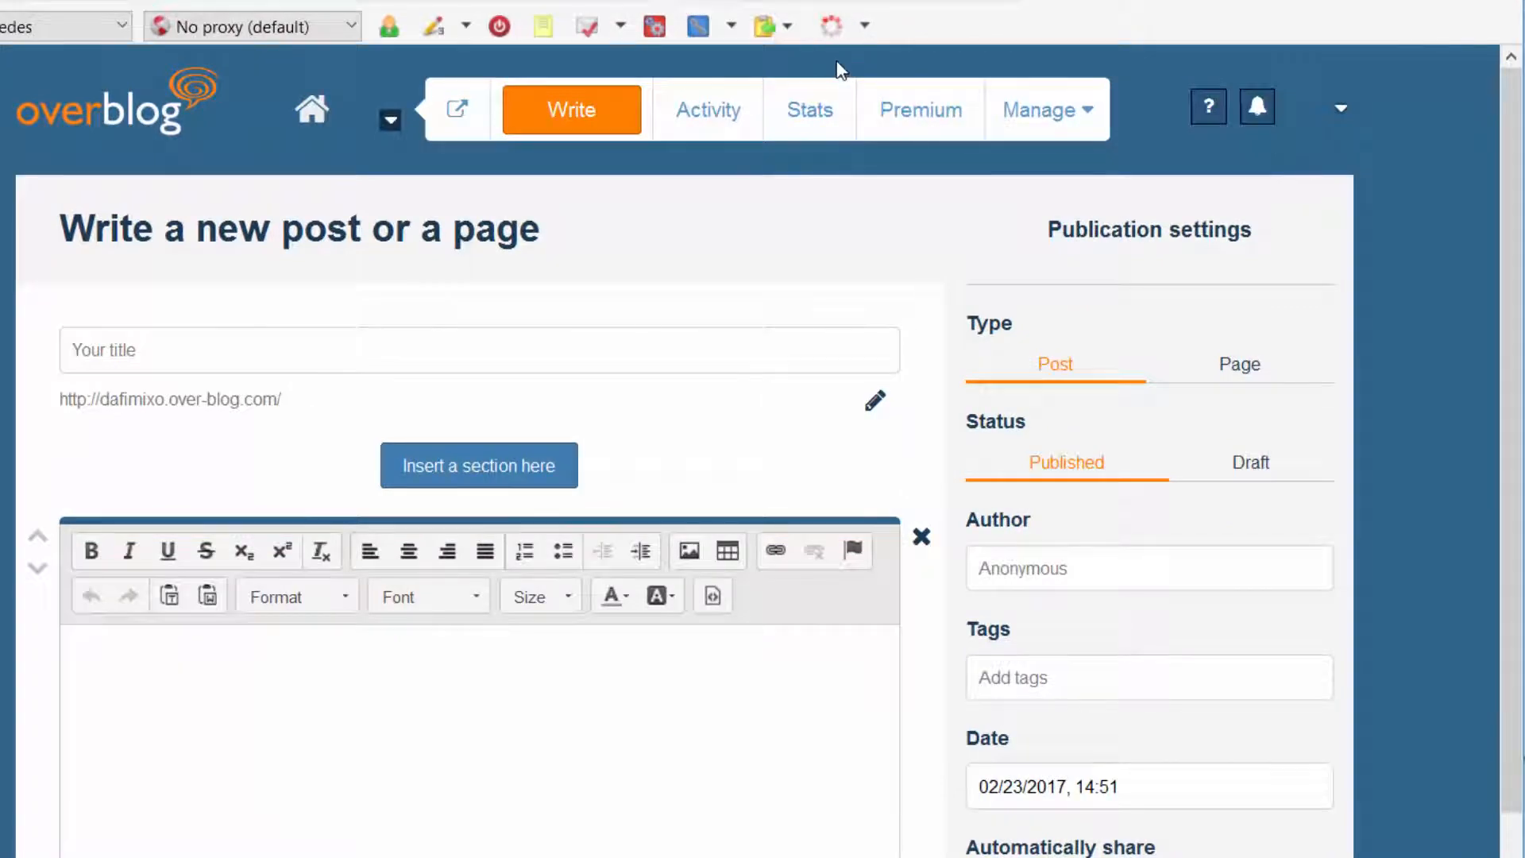
scroll(880, 251, "down", 9)
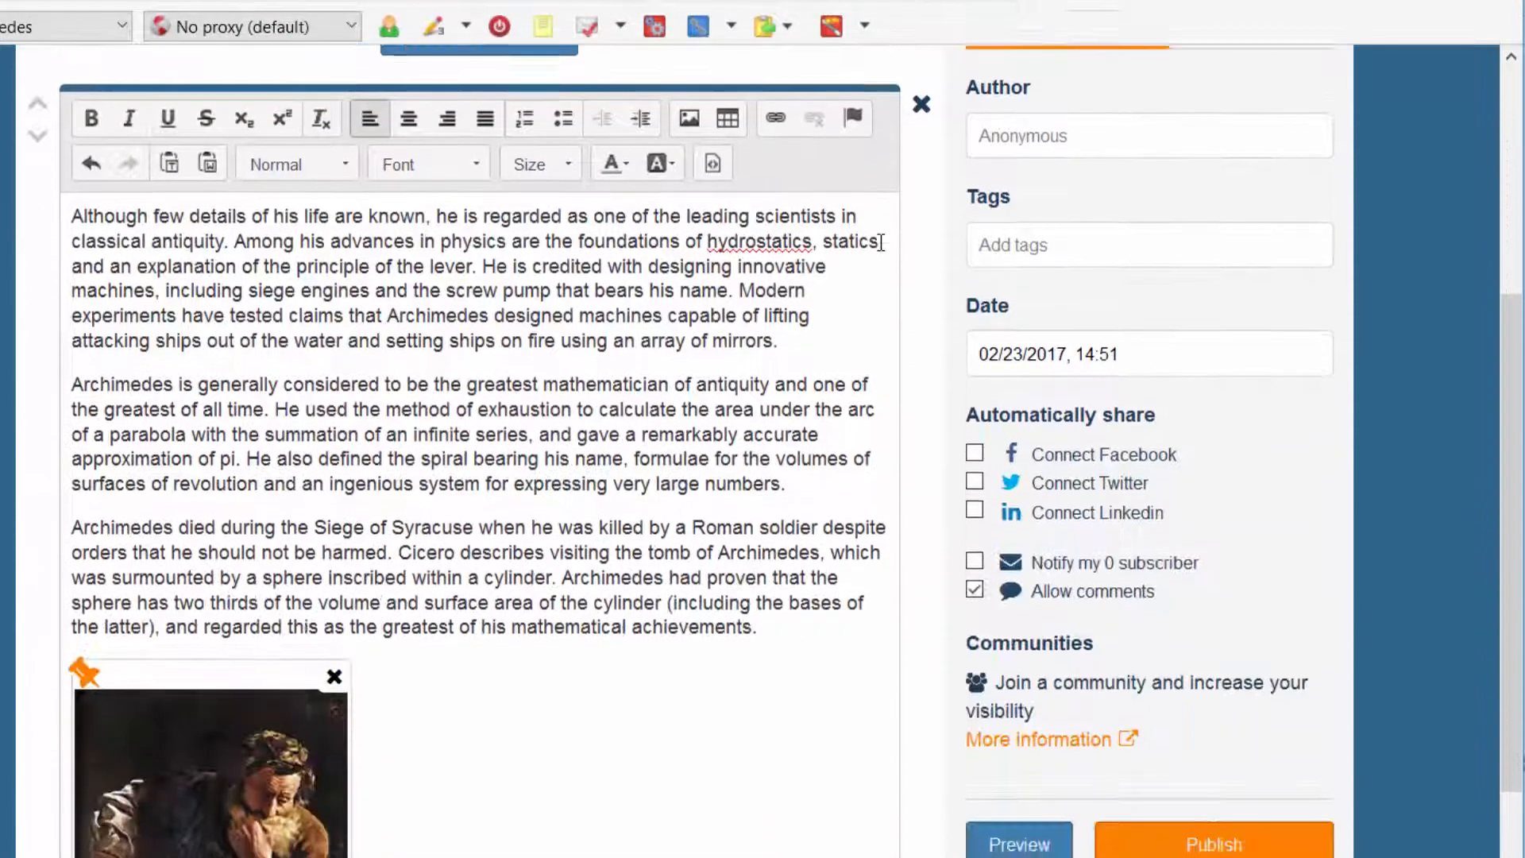
scroll(881, 243, "down", 2)
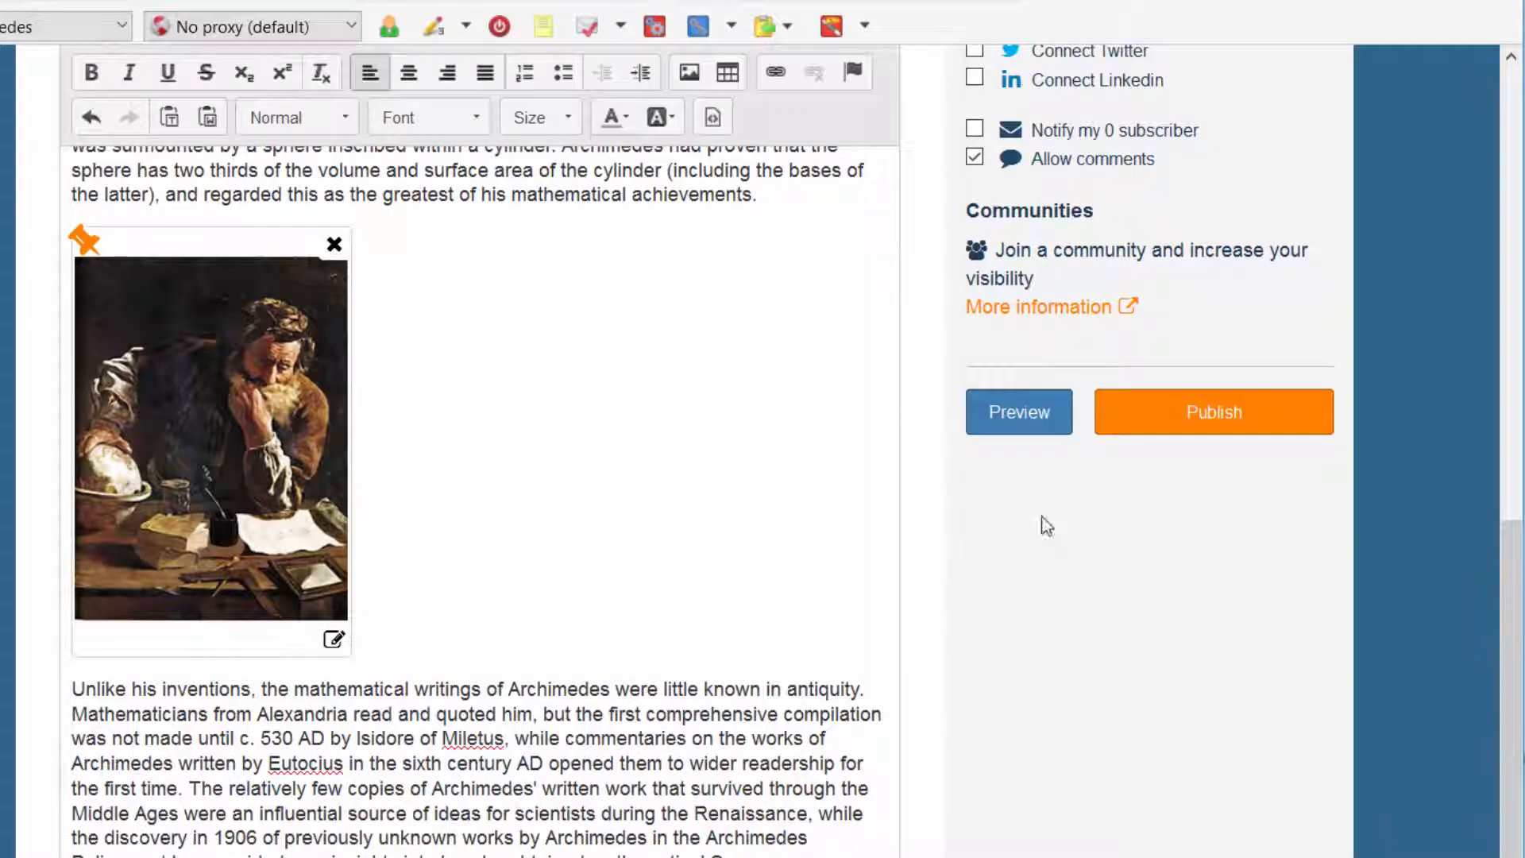
left_click(1215, 412)
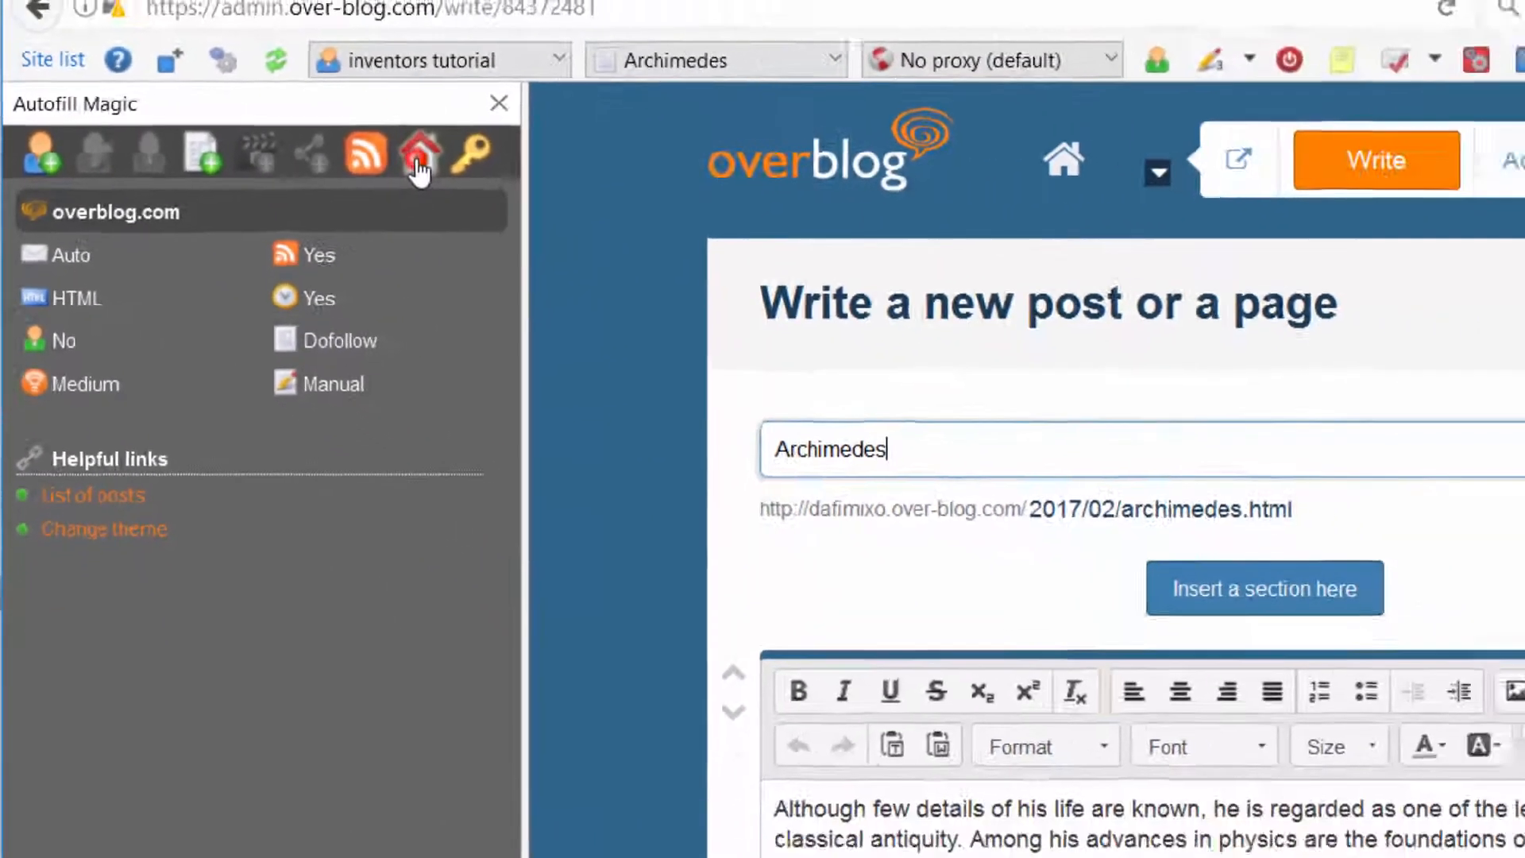
- Open the published Archimedes post from the blog's homepage and collect its link
left_click(417, 159)
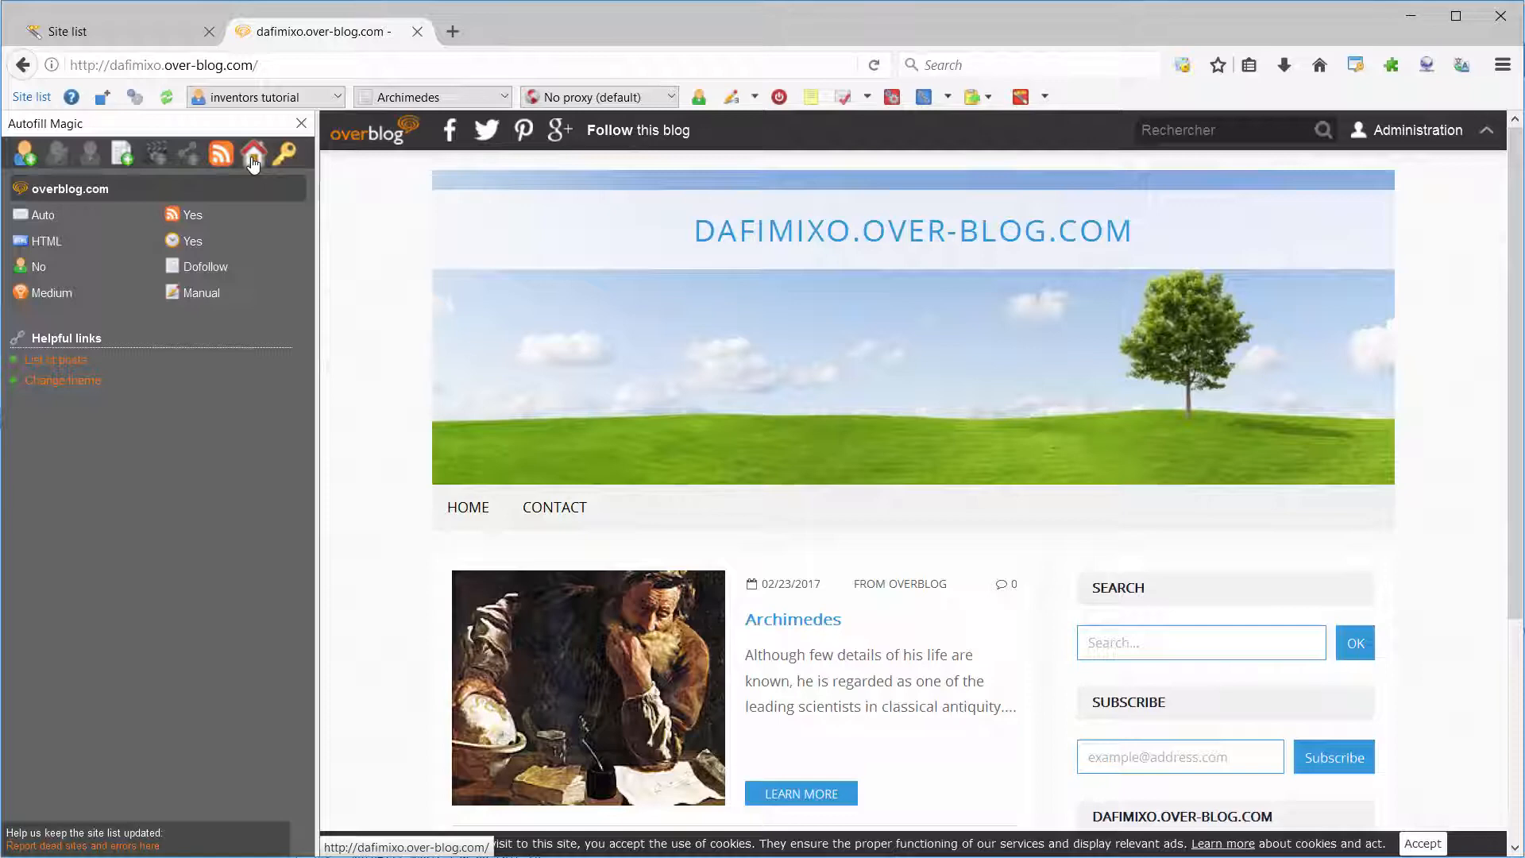
left_click(783, 623)
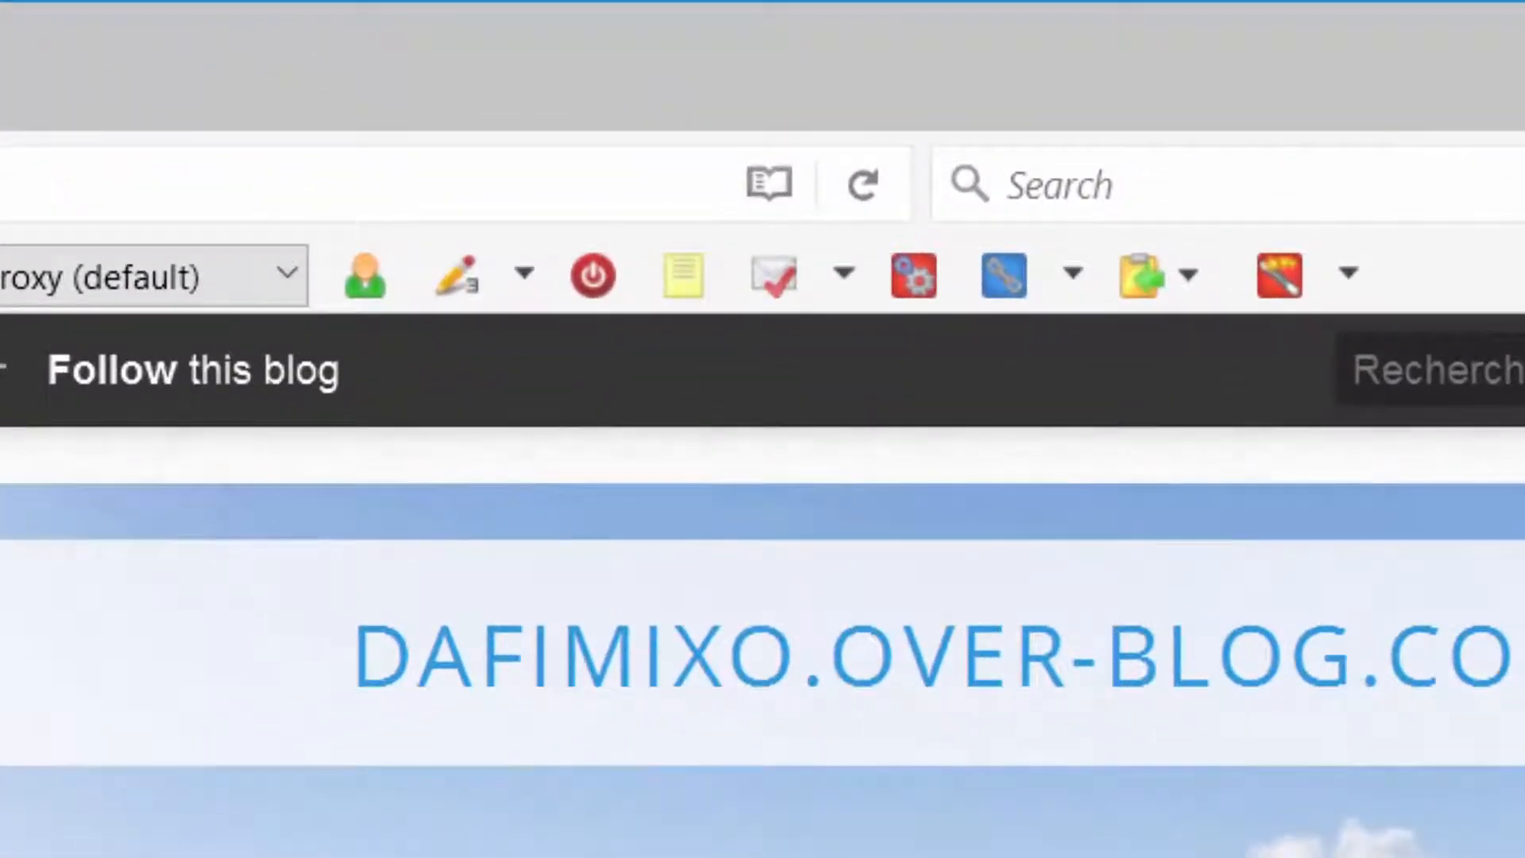
left_click(993, 287)
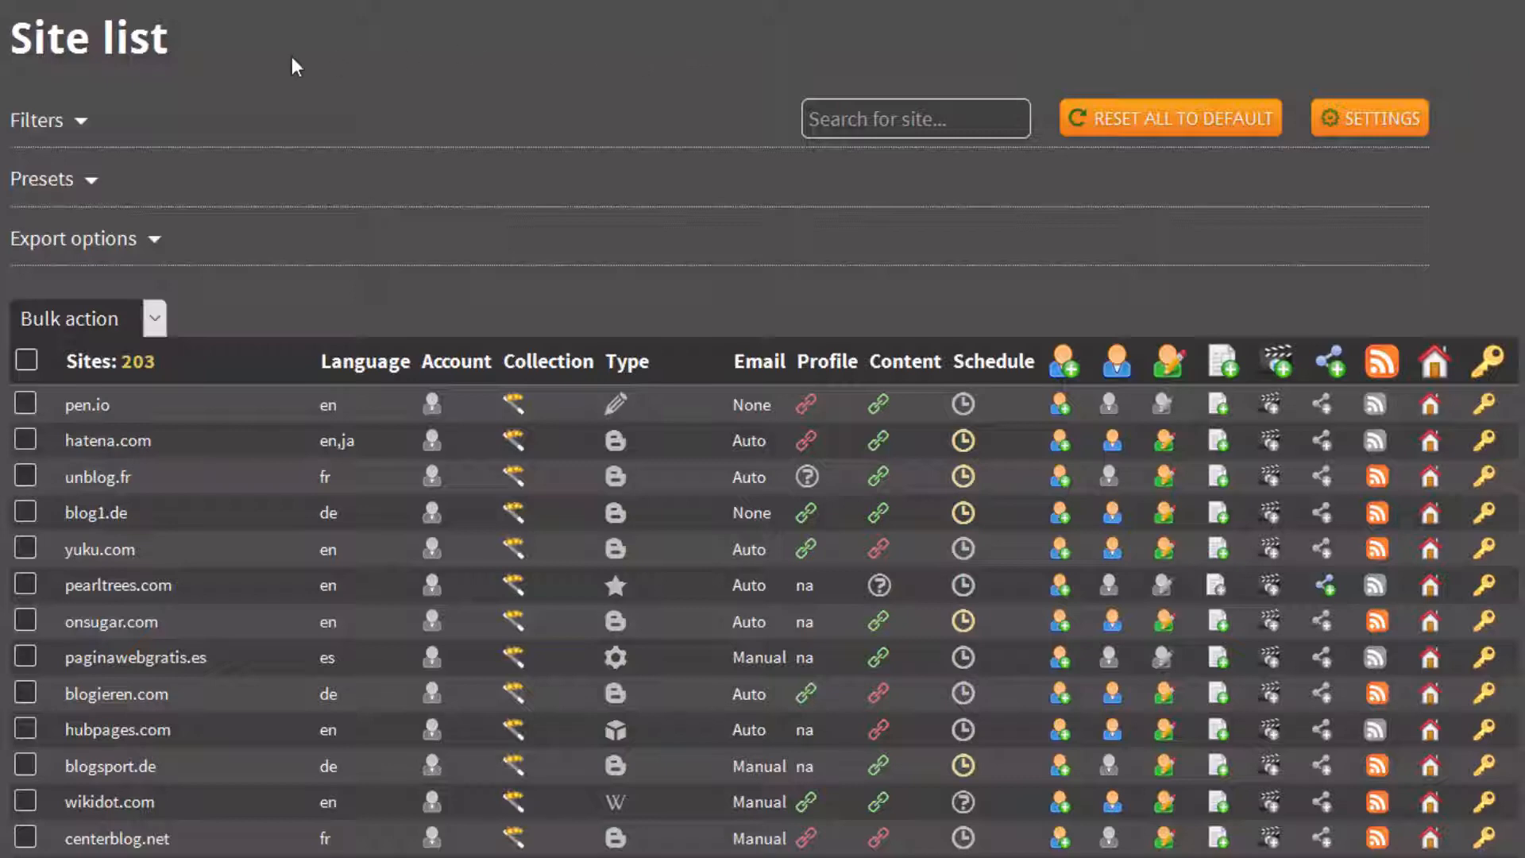
- Filter the site list by the account status Account OK and collapse the filter options
left_click(70, 123)
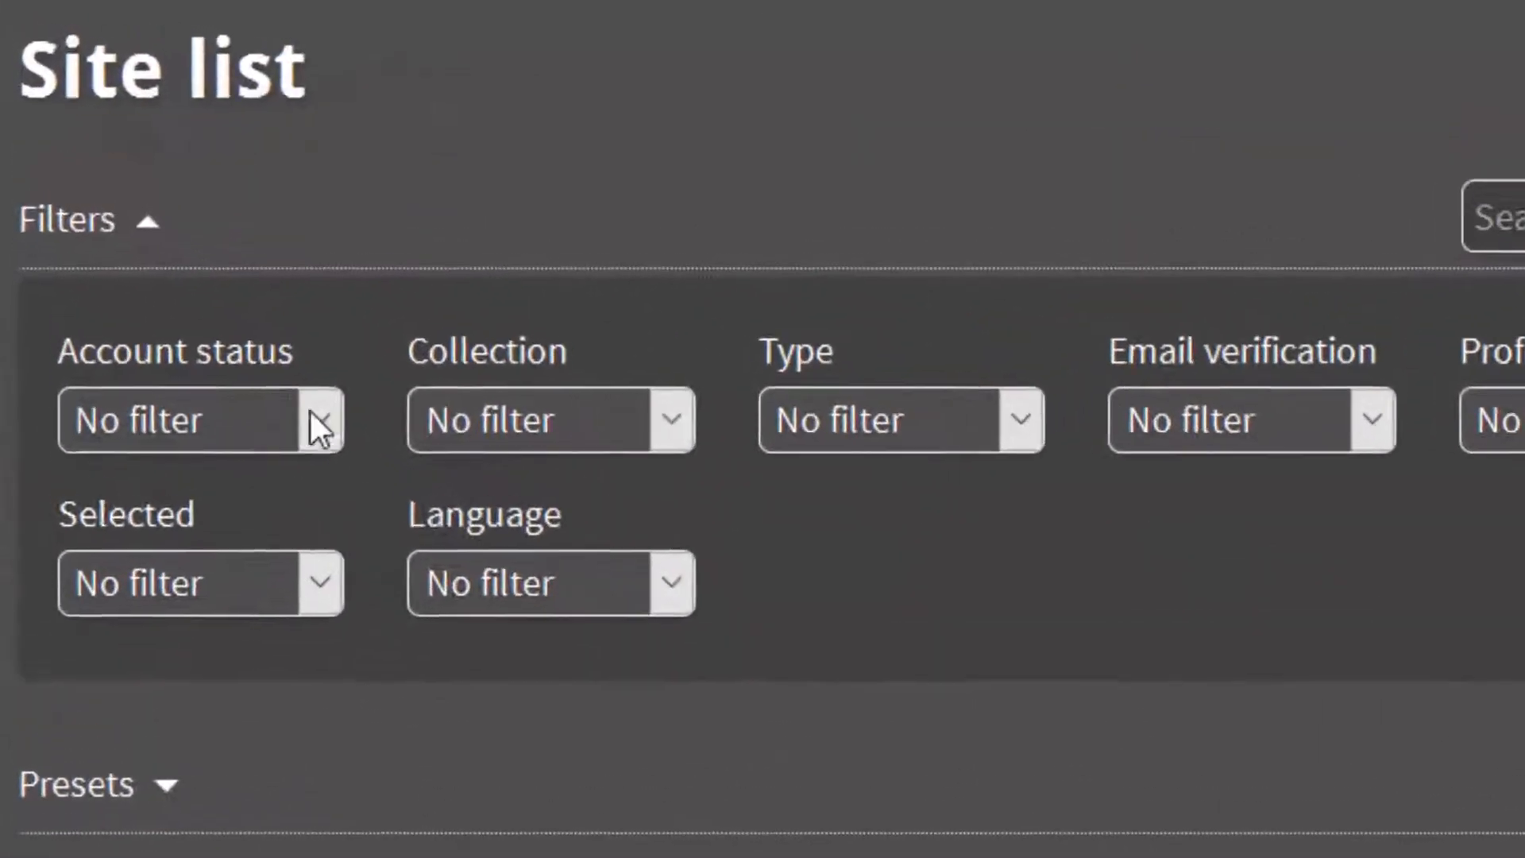
left_click(239, 314)
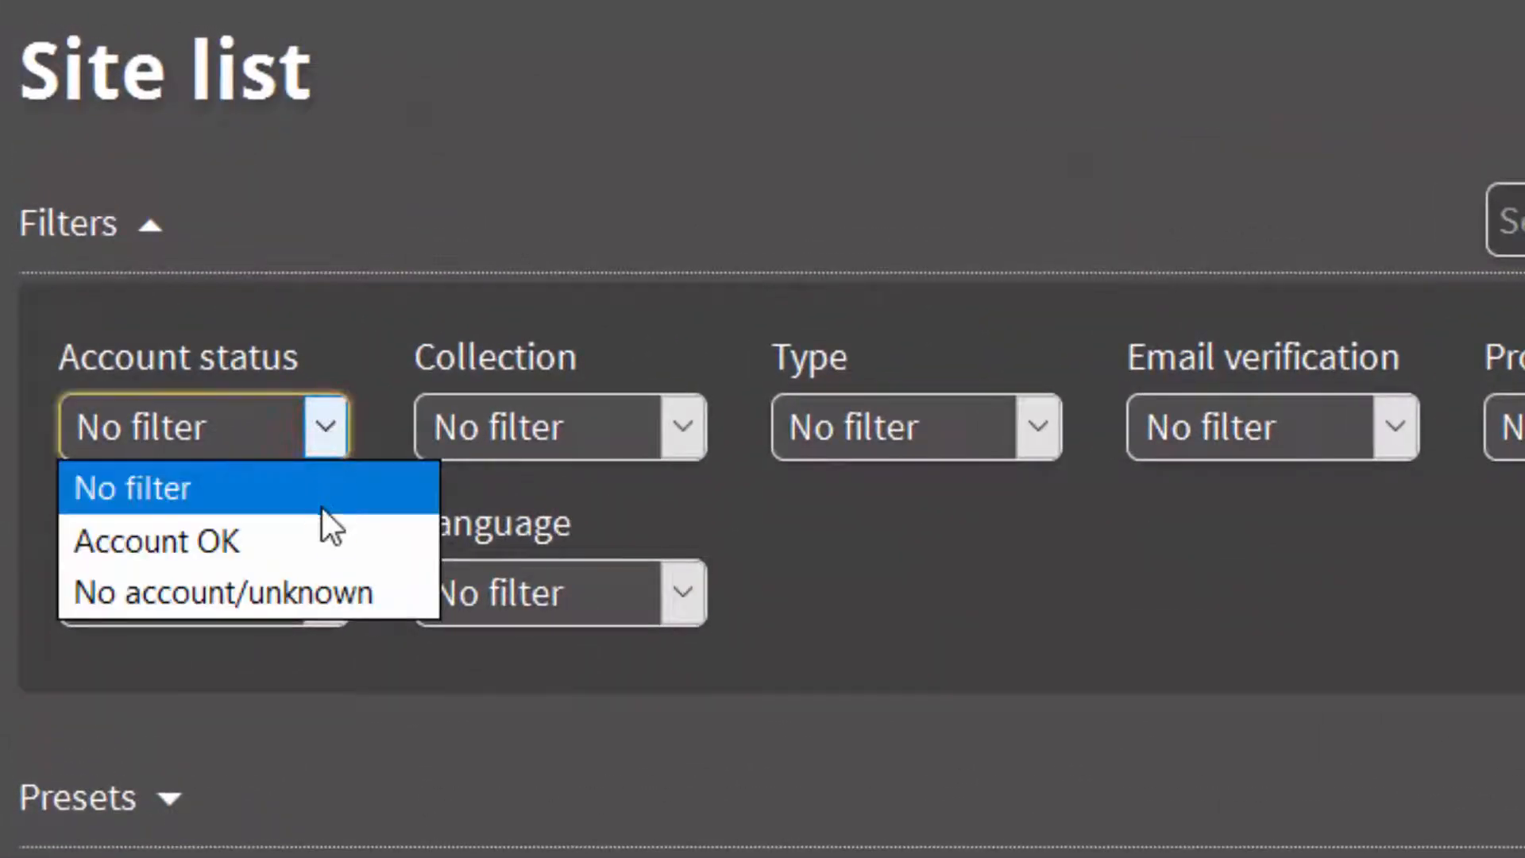
left_click(324, 541)
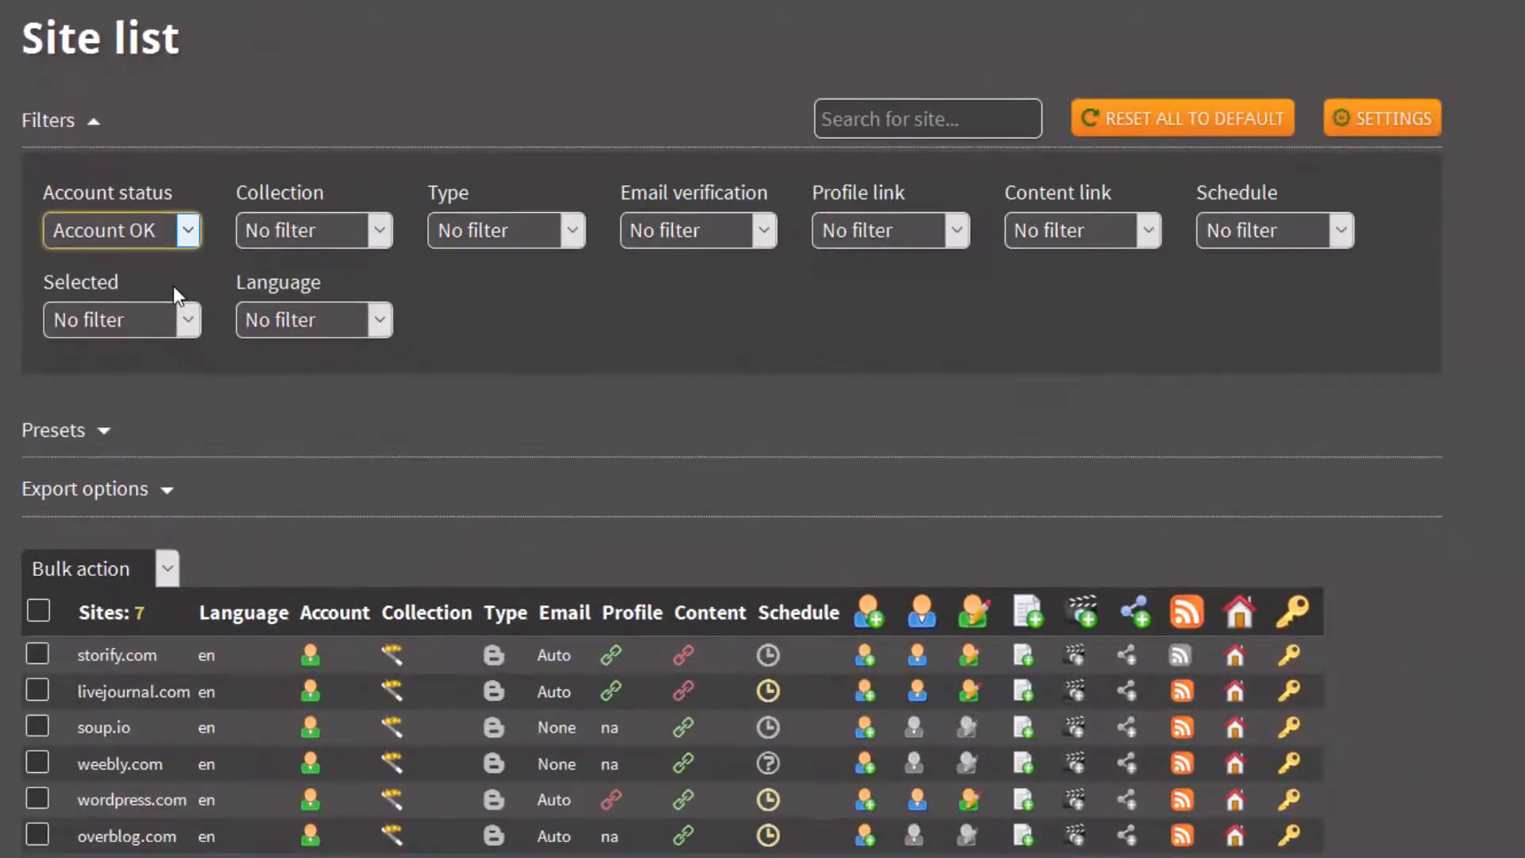
left_click(70, 127)
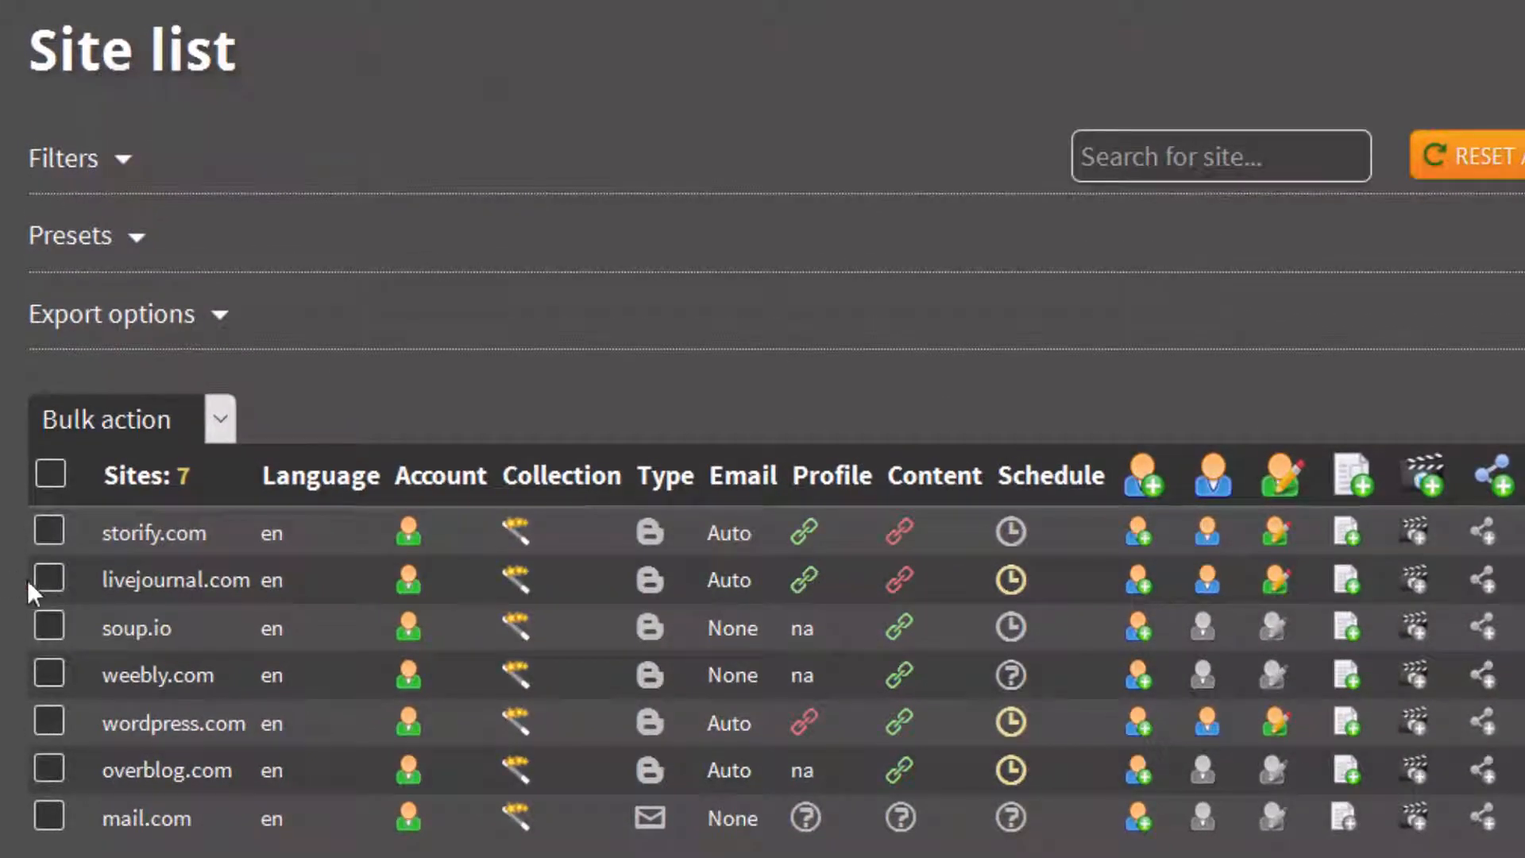
- Select livejournal.com, wordpress.com and overblog.com in the site list and run the Auto-login bulk action on them
left_click(47, 579)
left_click(49, 724)
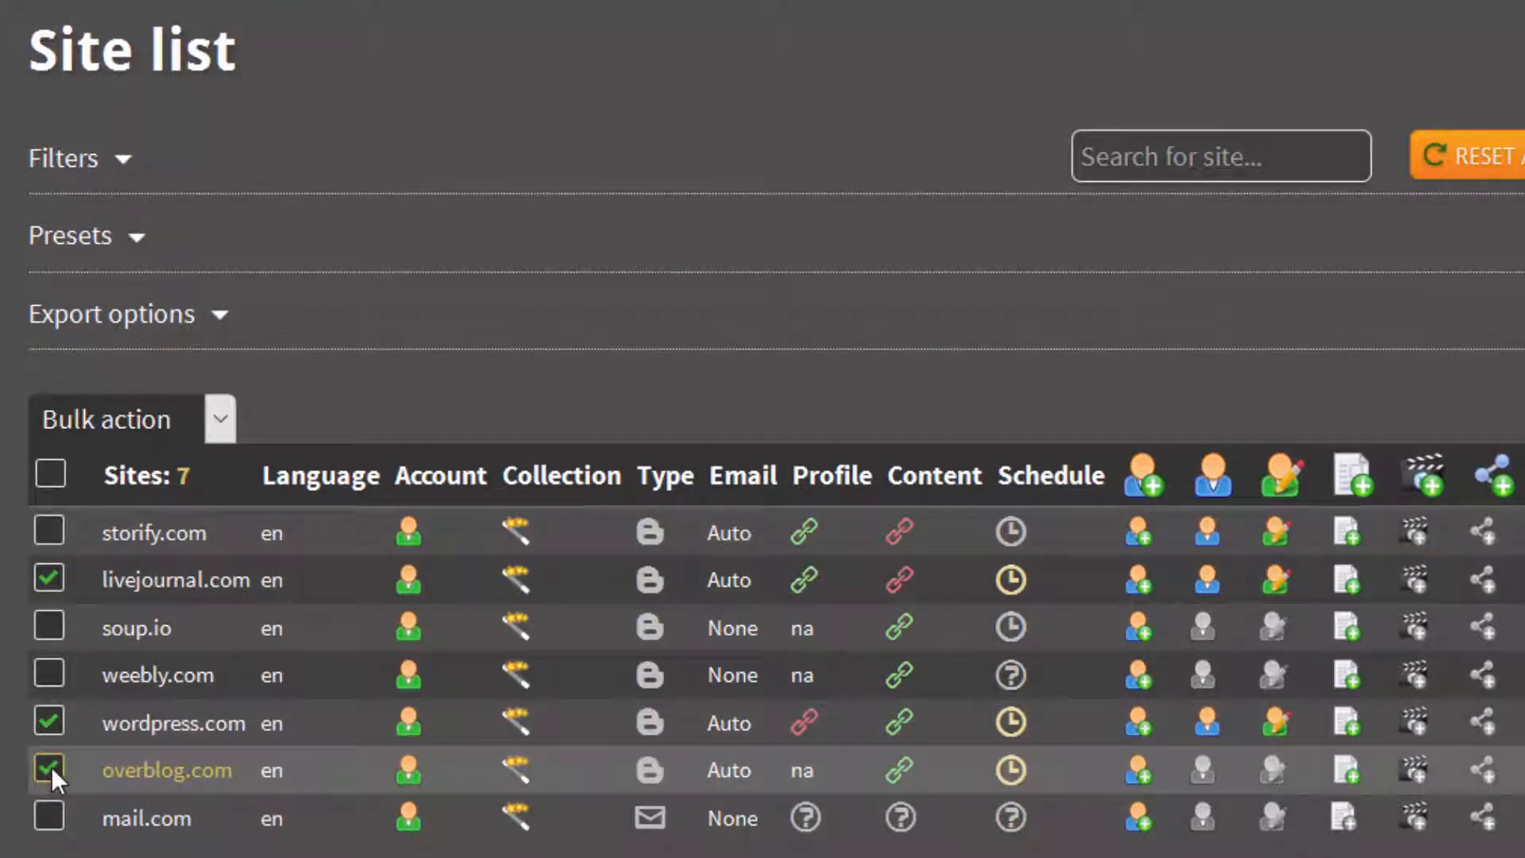
left_click(225, 419)
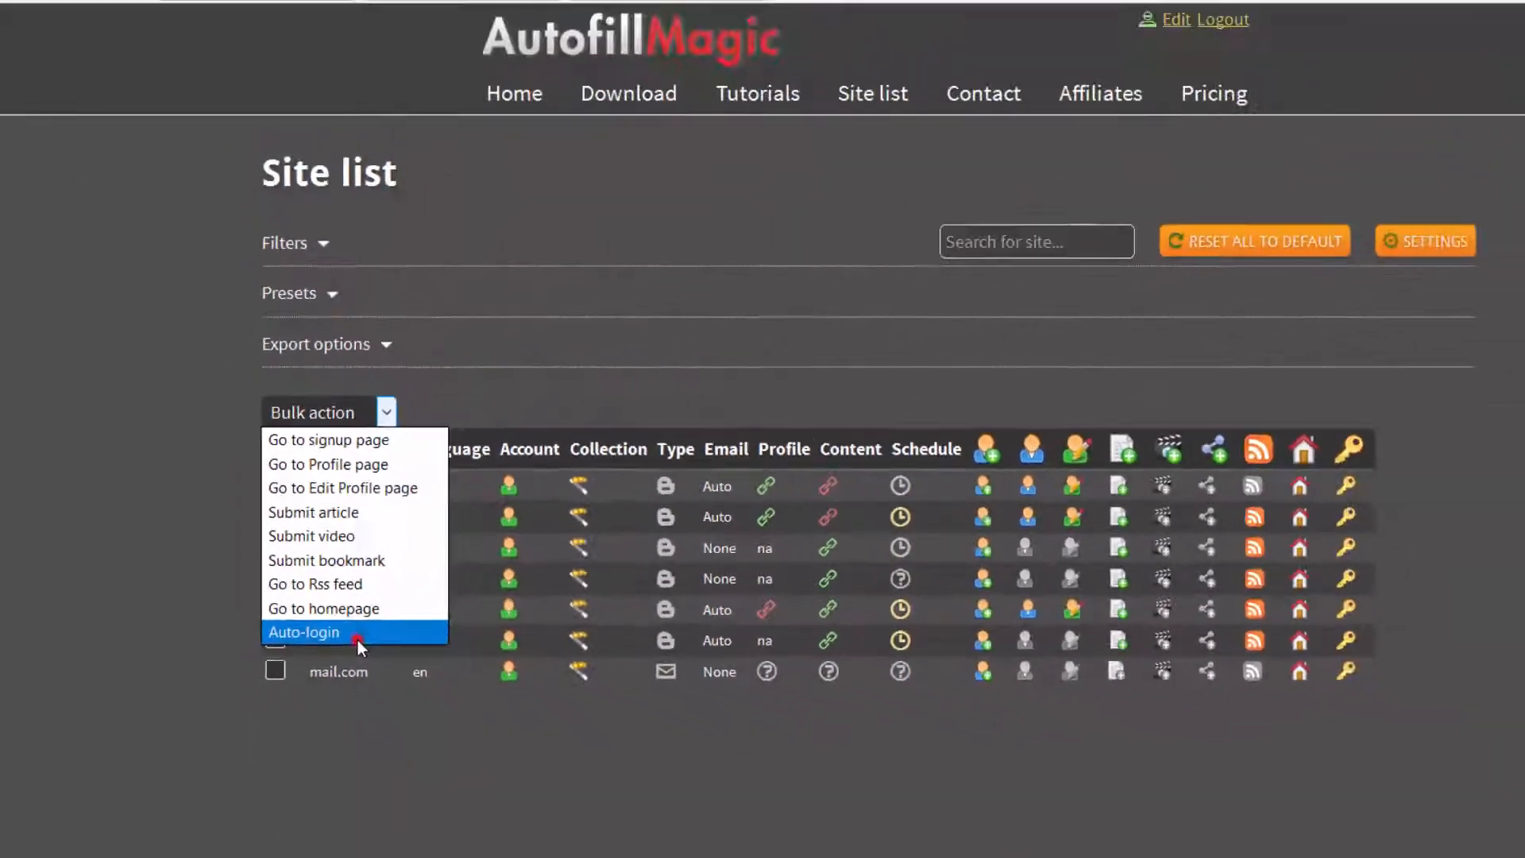
left_click(356, 633)
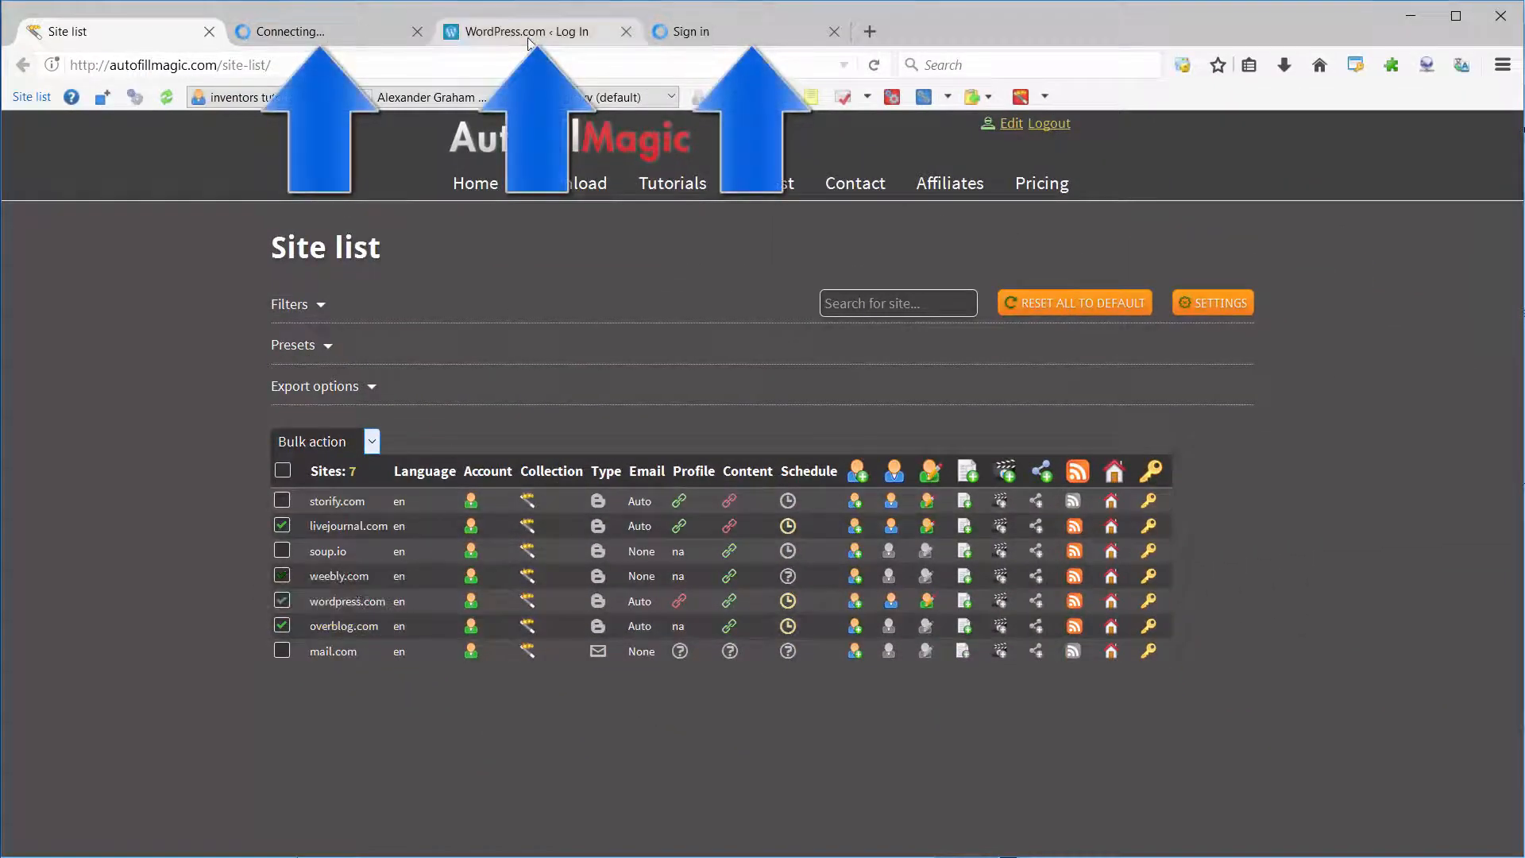
- Check the login on the WordPress, LiveJournal and Overblog pages
left_click(528, 42)
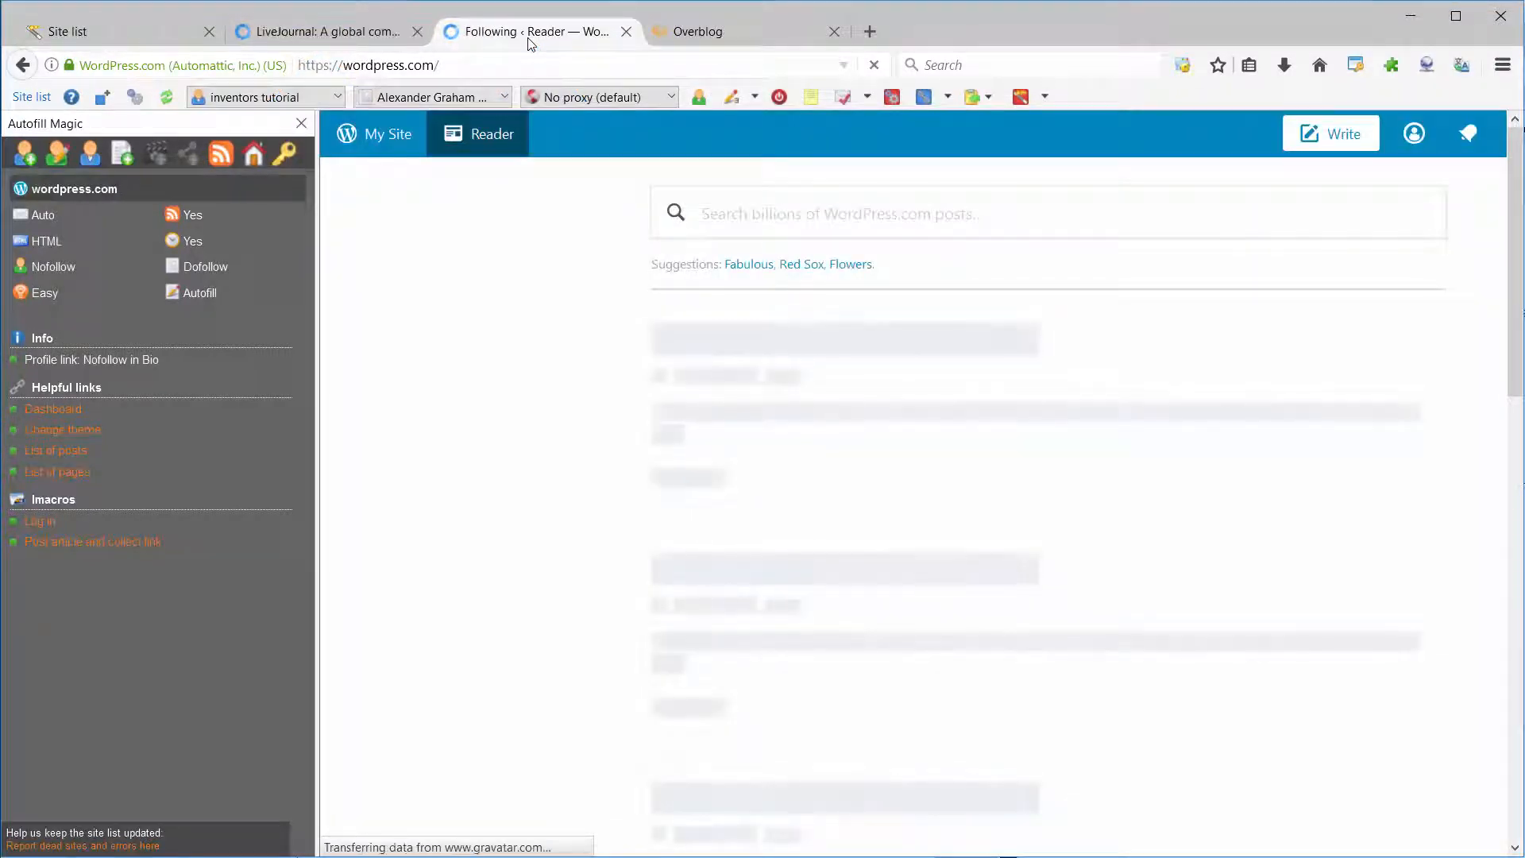
left_click(355, 35)
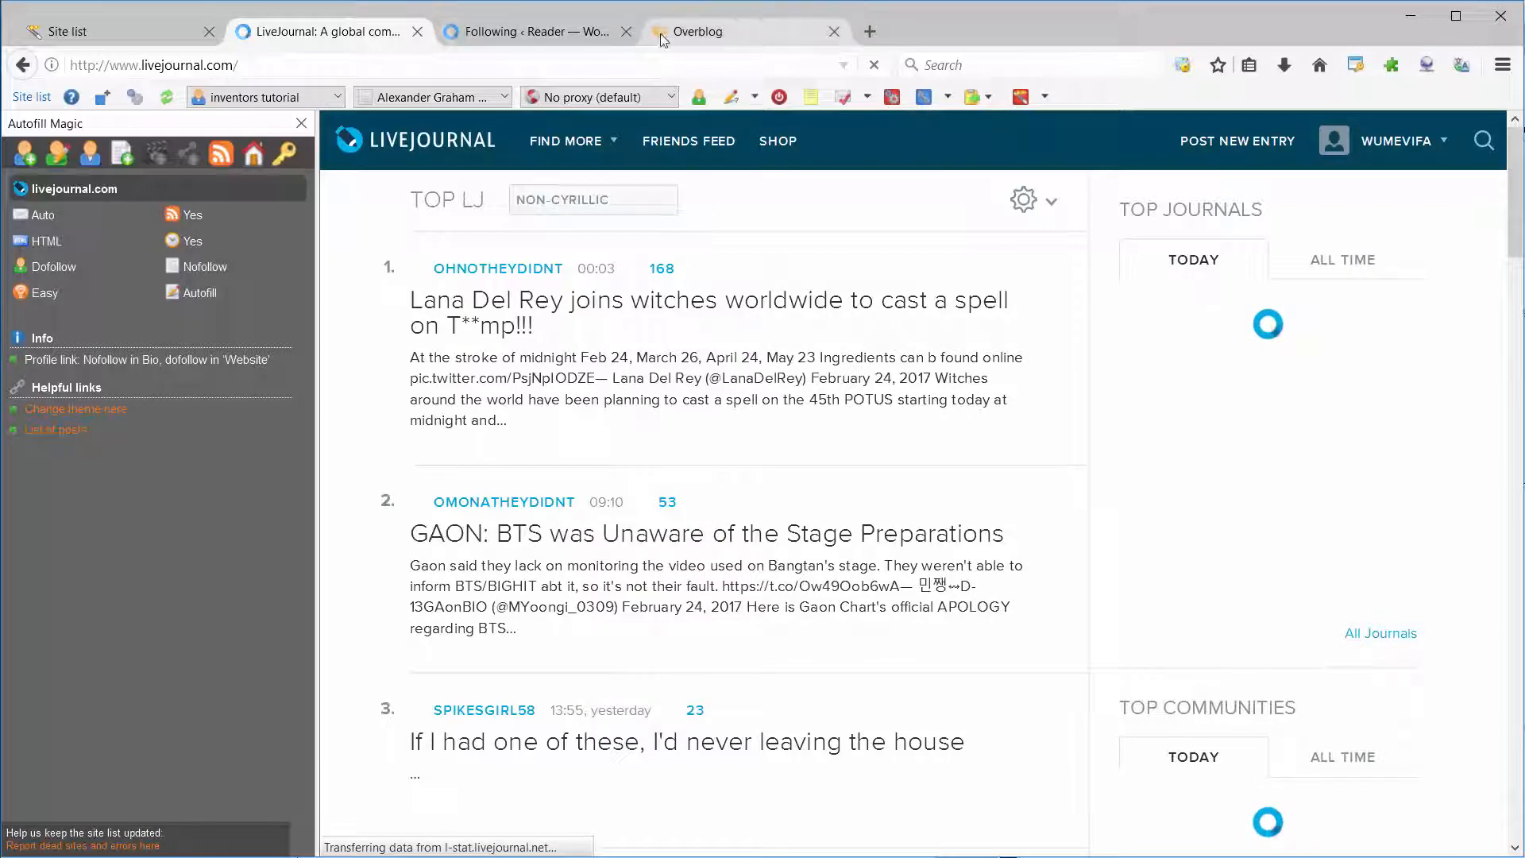
left_click(729, 36)
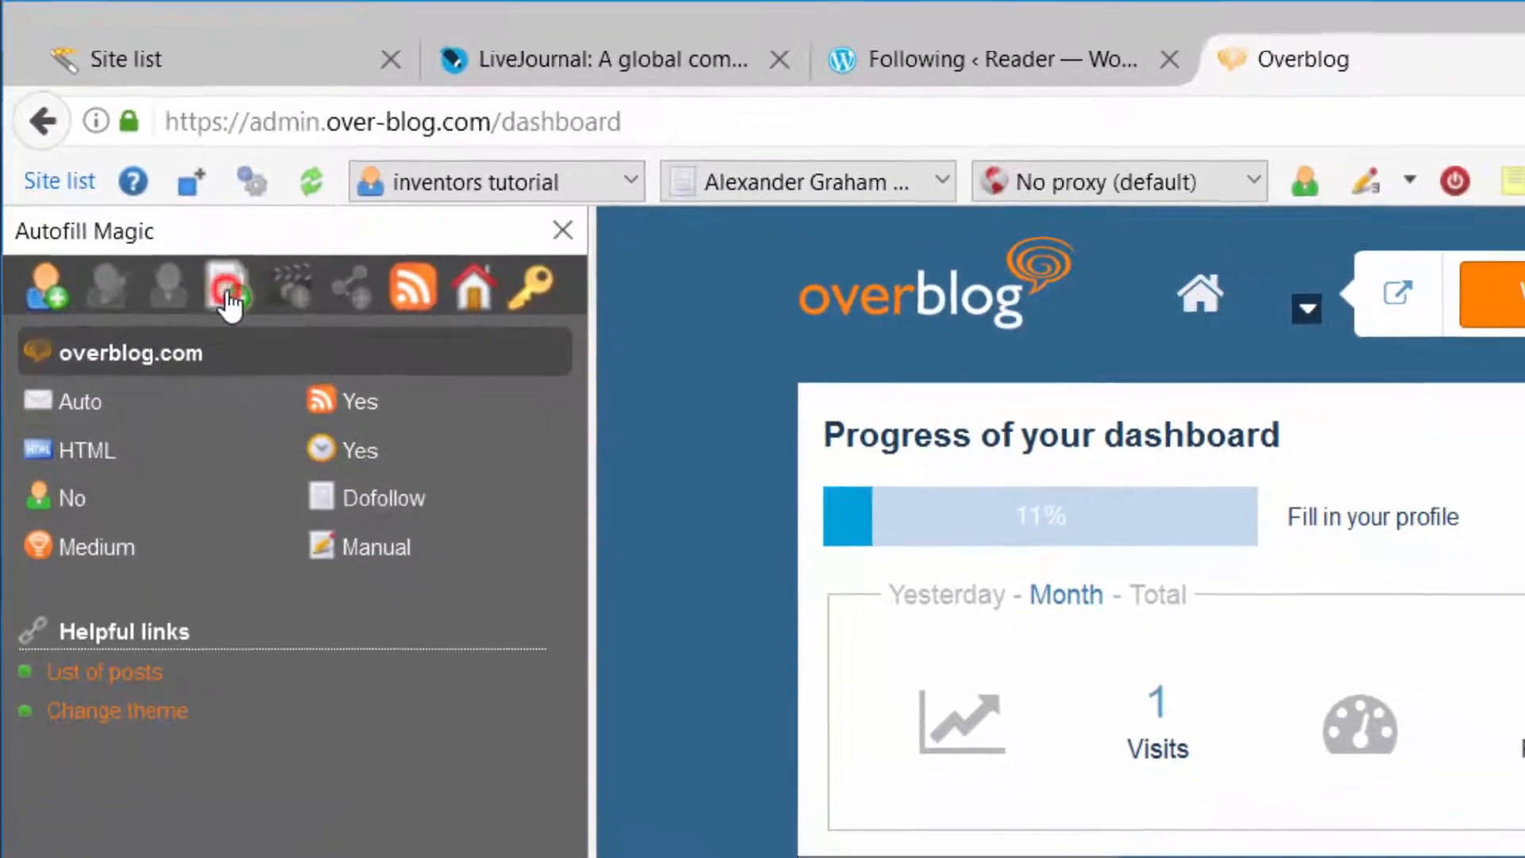
- Open Overblog's article submission page and fill the post forms on all tabs with the Alexander Graham Bell article, checking WordPress and LiveJournal
left_click(252, 321)
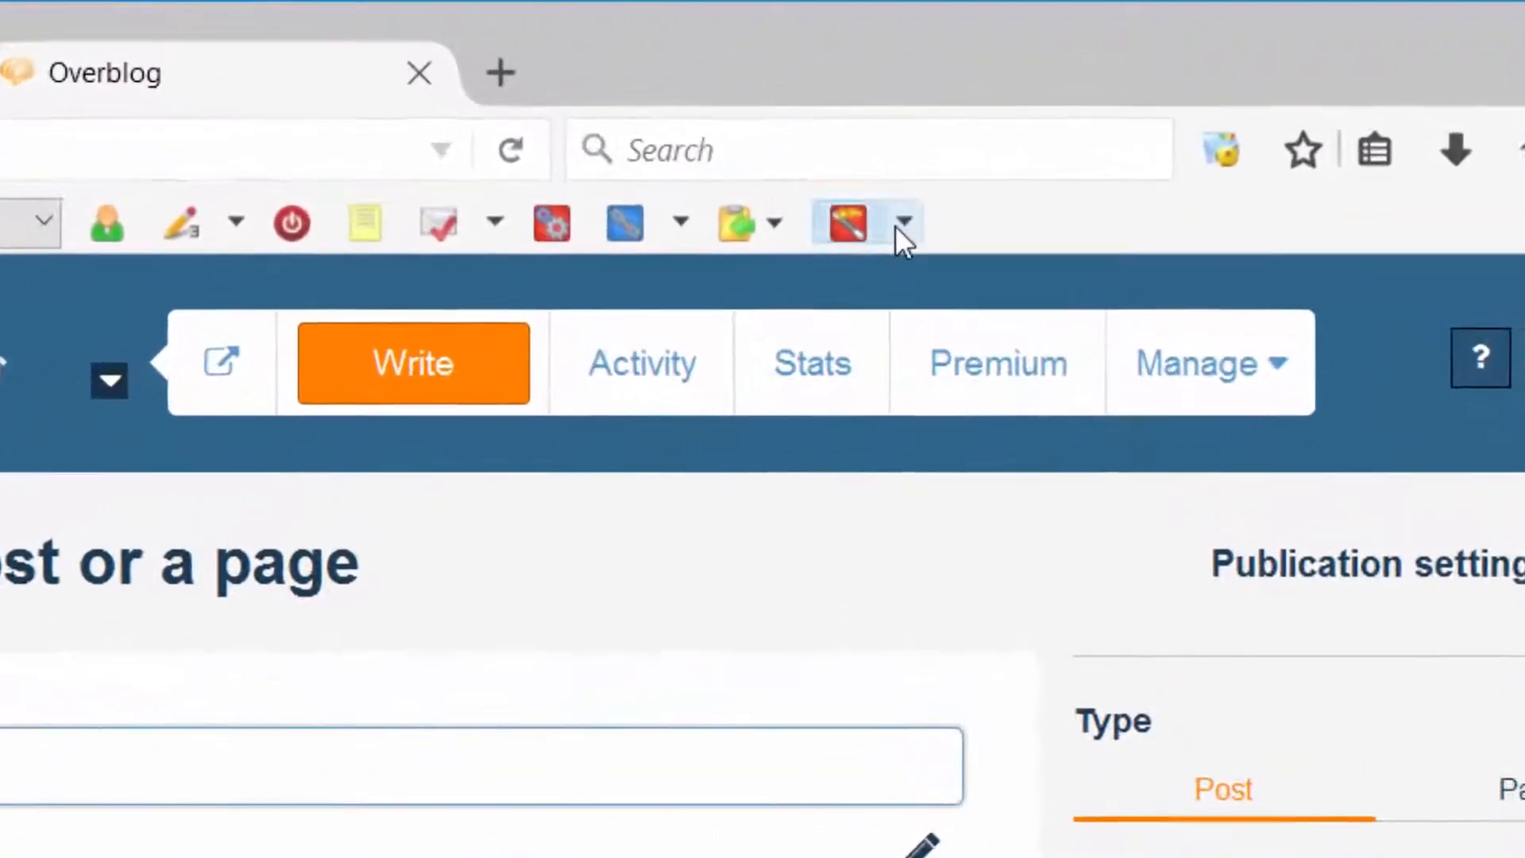
left_click(940, 189)
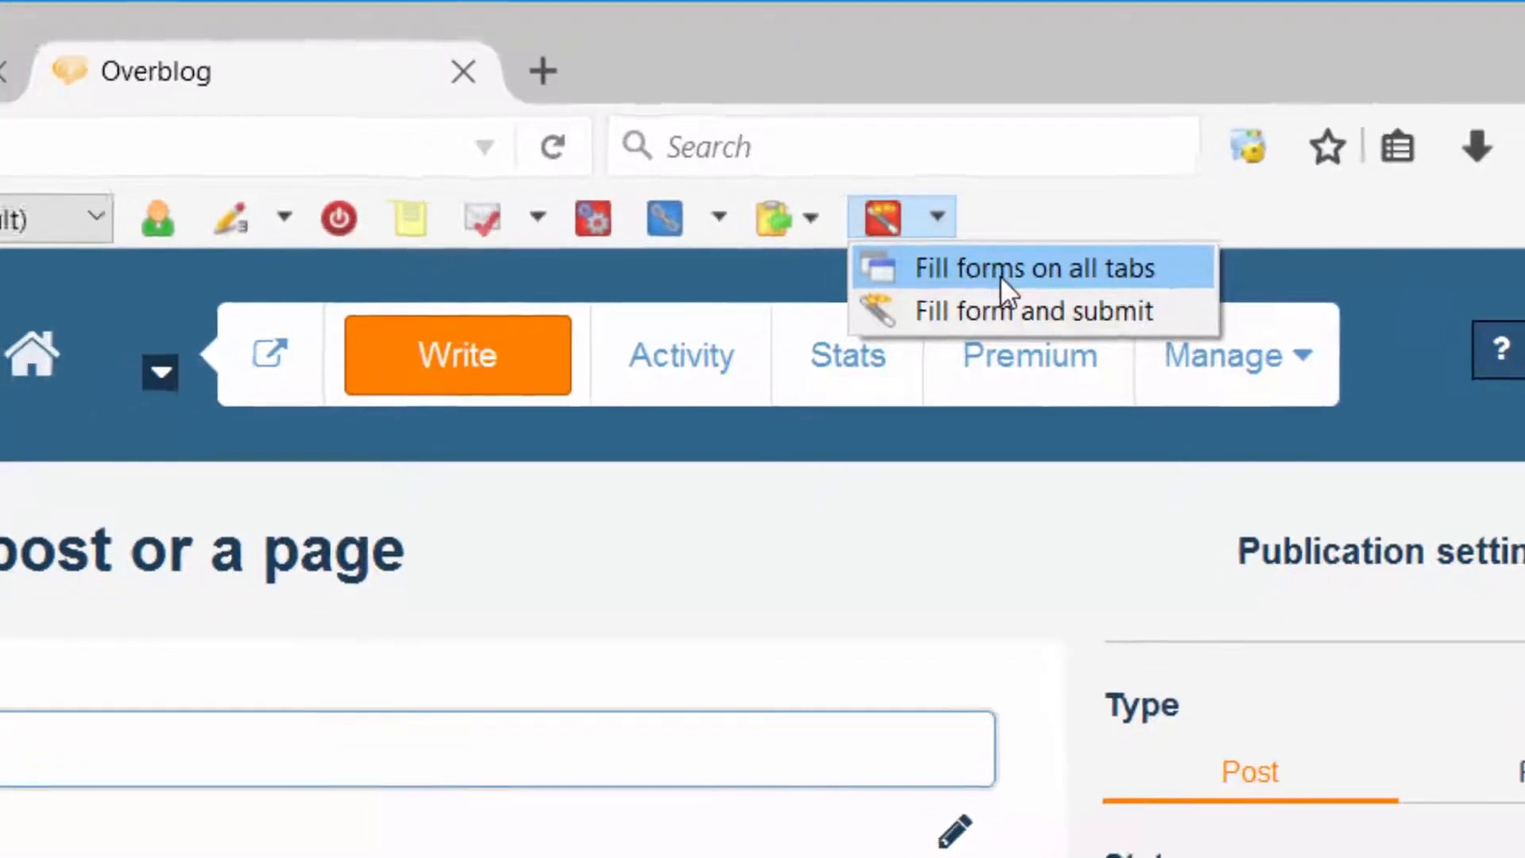
left_click(964, 286)
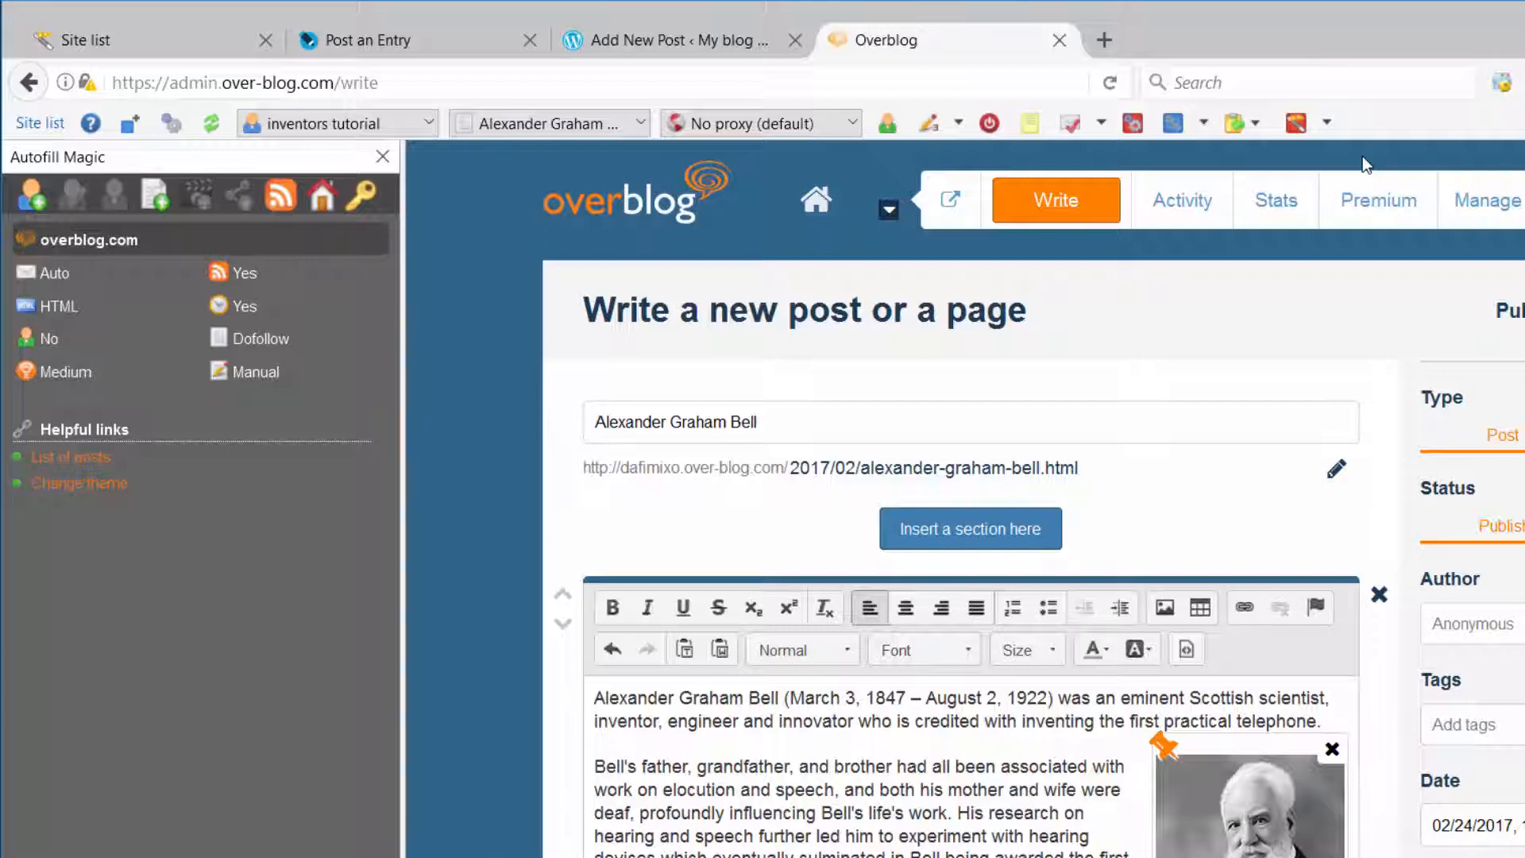
left_click(734, 41)
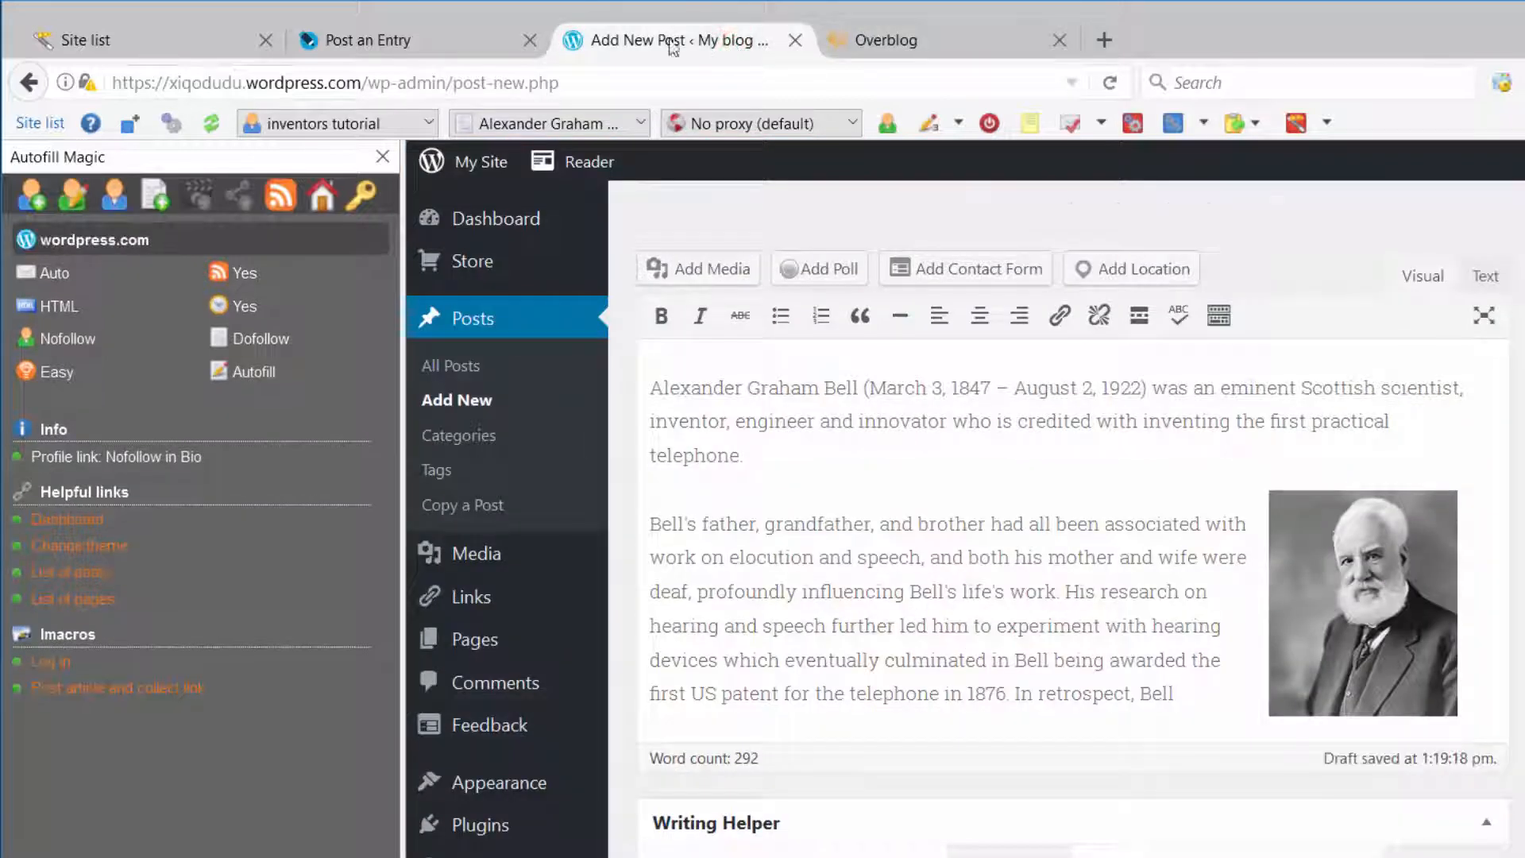
left_click(446, 42)
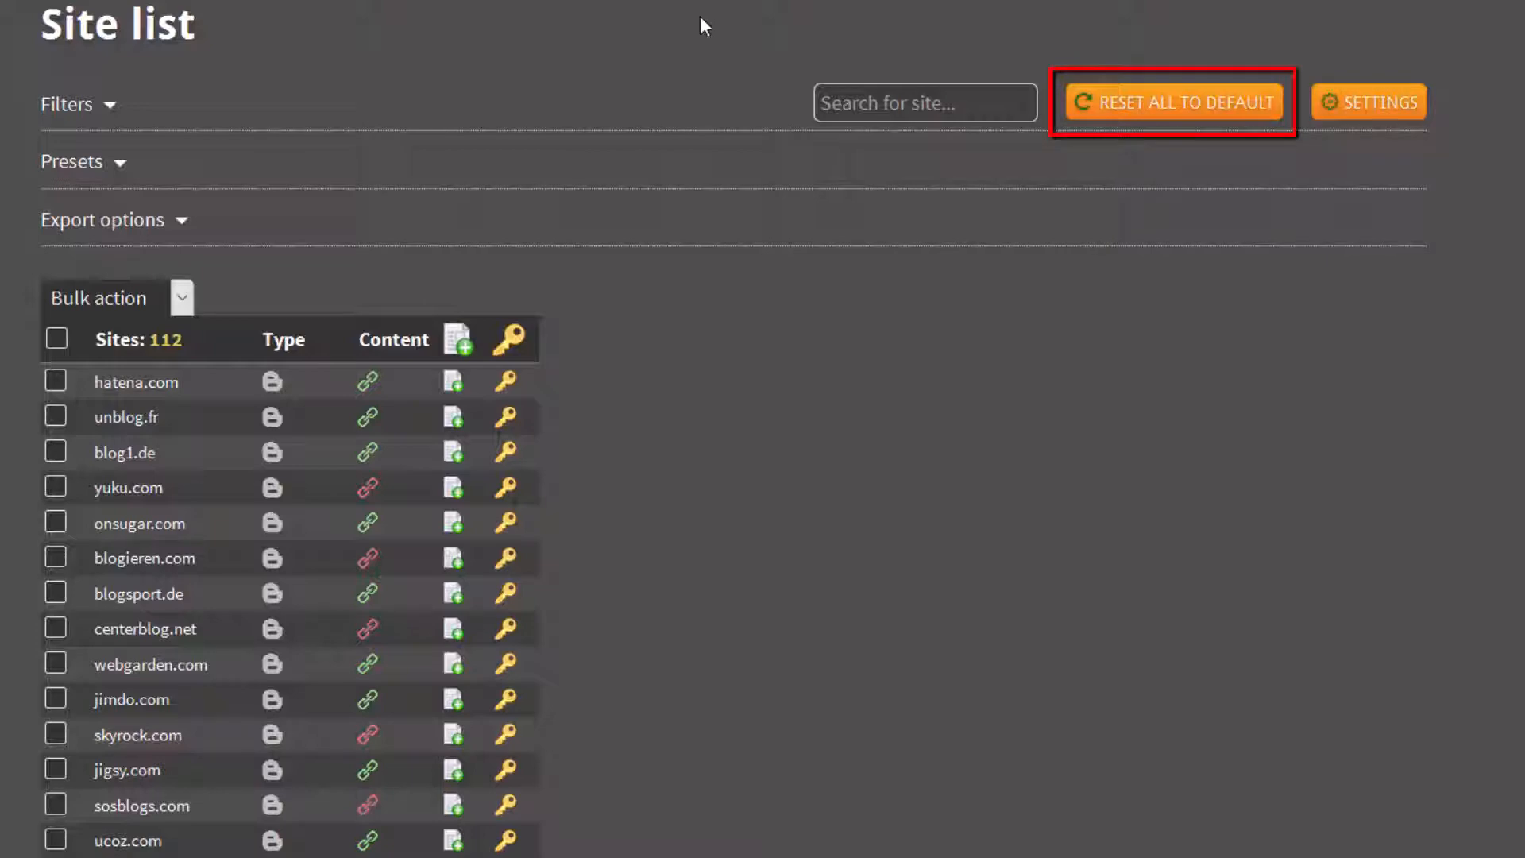
- Reset all site list settings to default and filter the sites by type Blog
left_click(1181, 112)
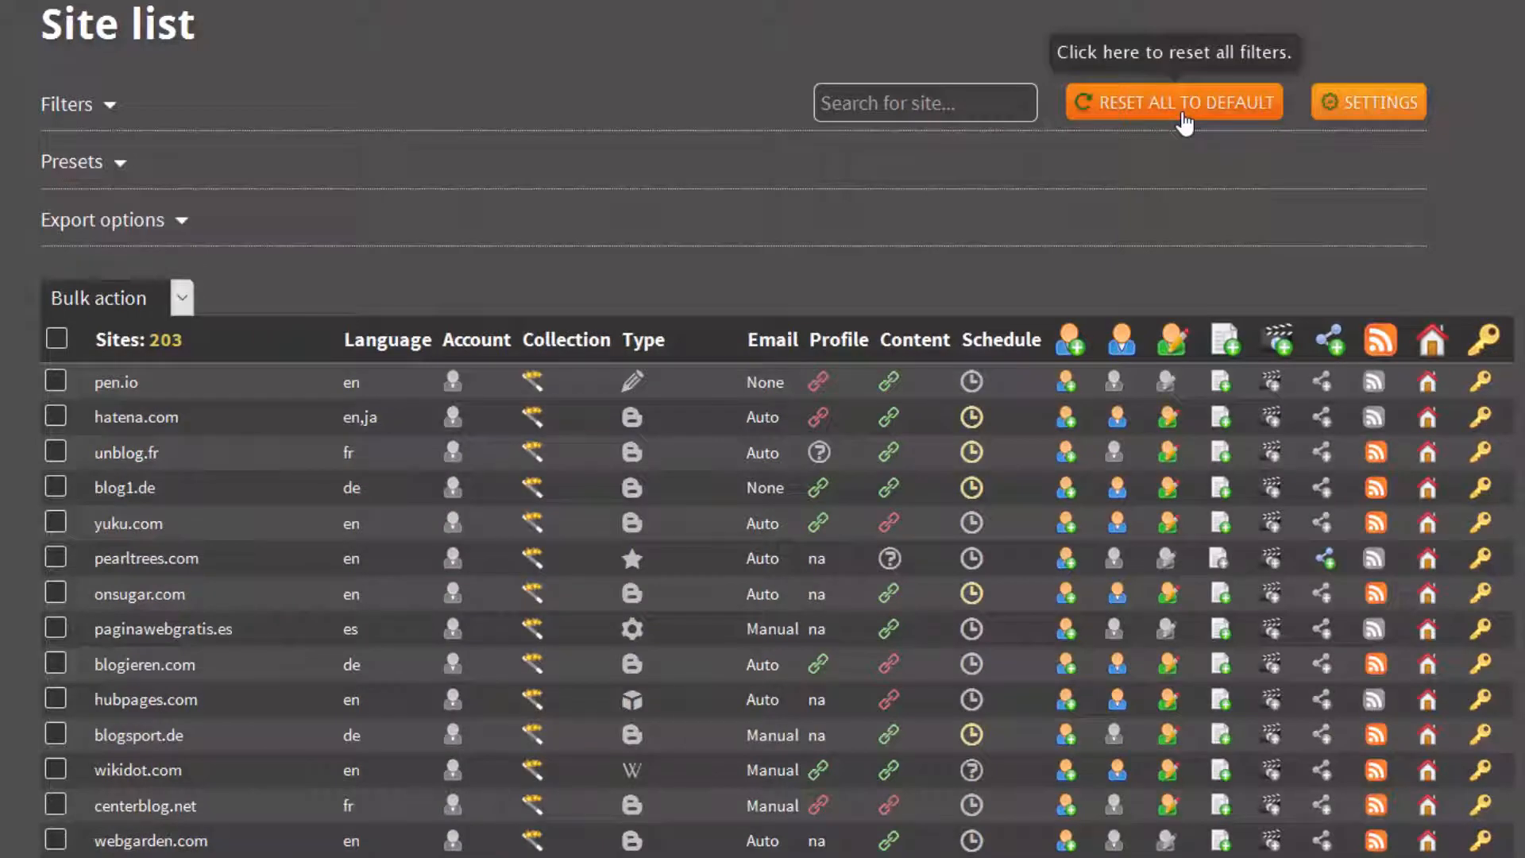
left_click(83, 104)
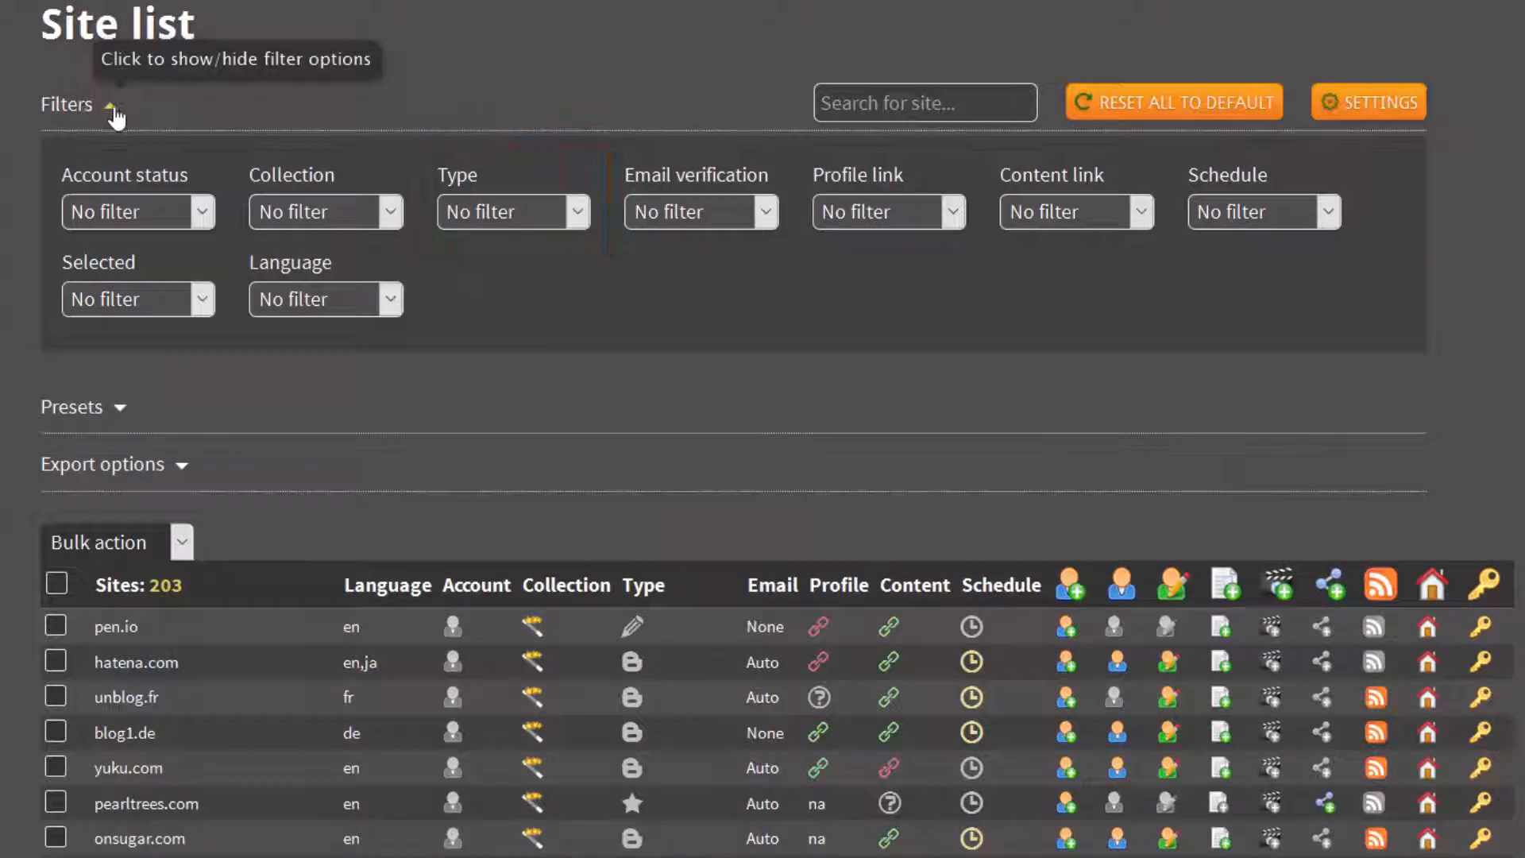
left_click(577, 212)
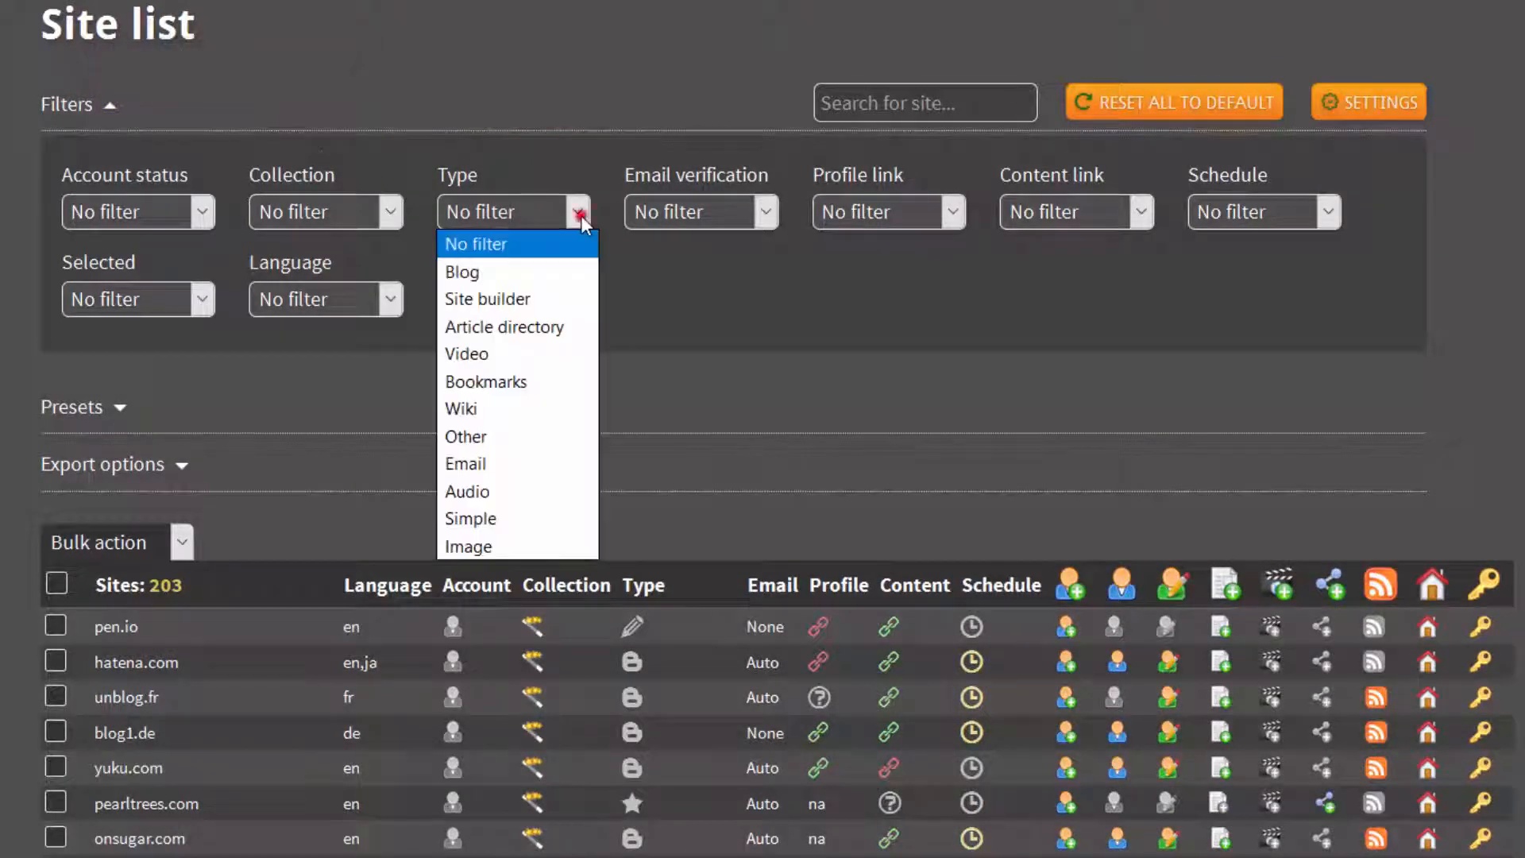
left_click(560, 270)
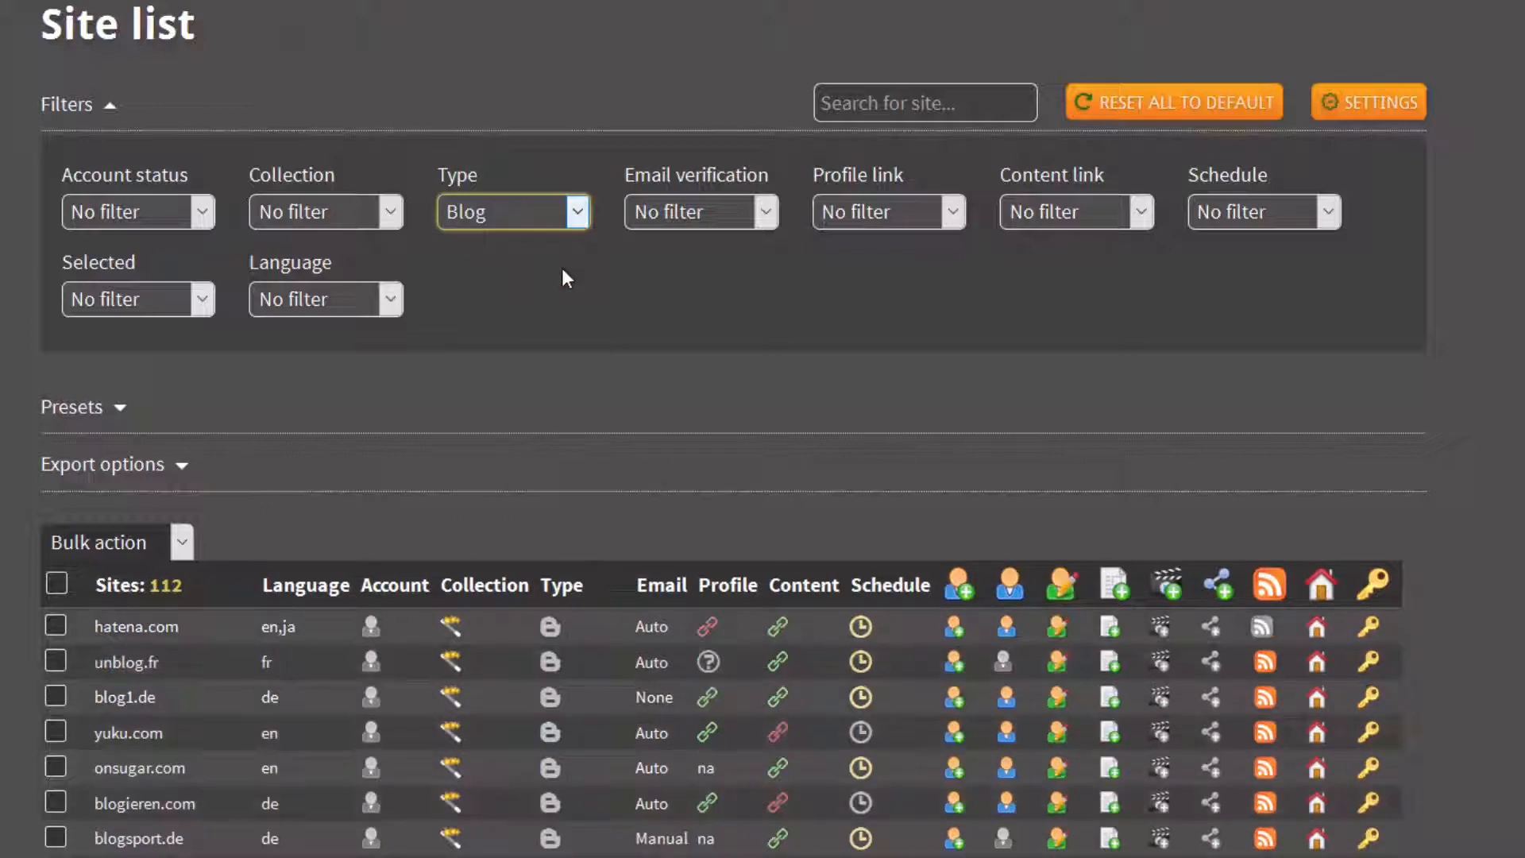
- Select the sites hatena.com, unblog.fr, yuku.com, blogieren.com, blogsport.de, centerblog.net, webgarden.com and jimdo.com in the filtered list
scroll(561, 269, "down", 2)
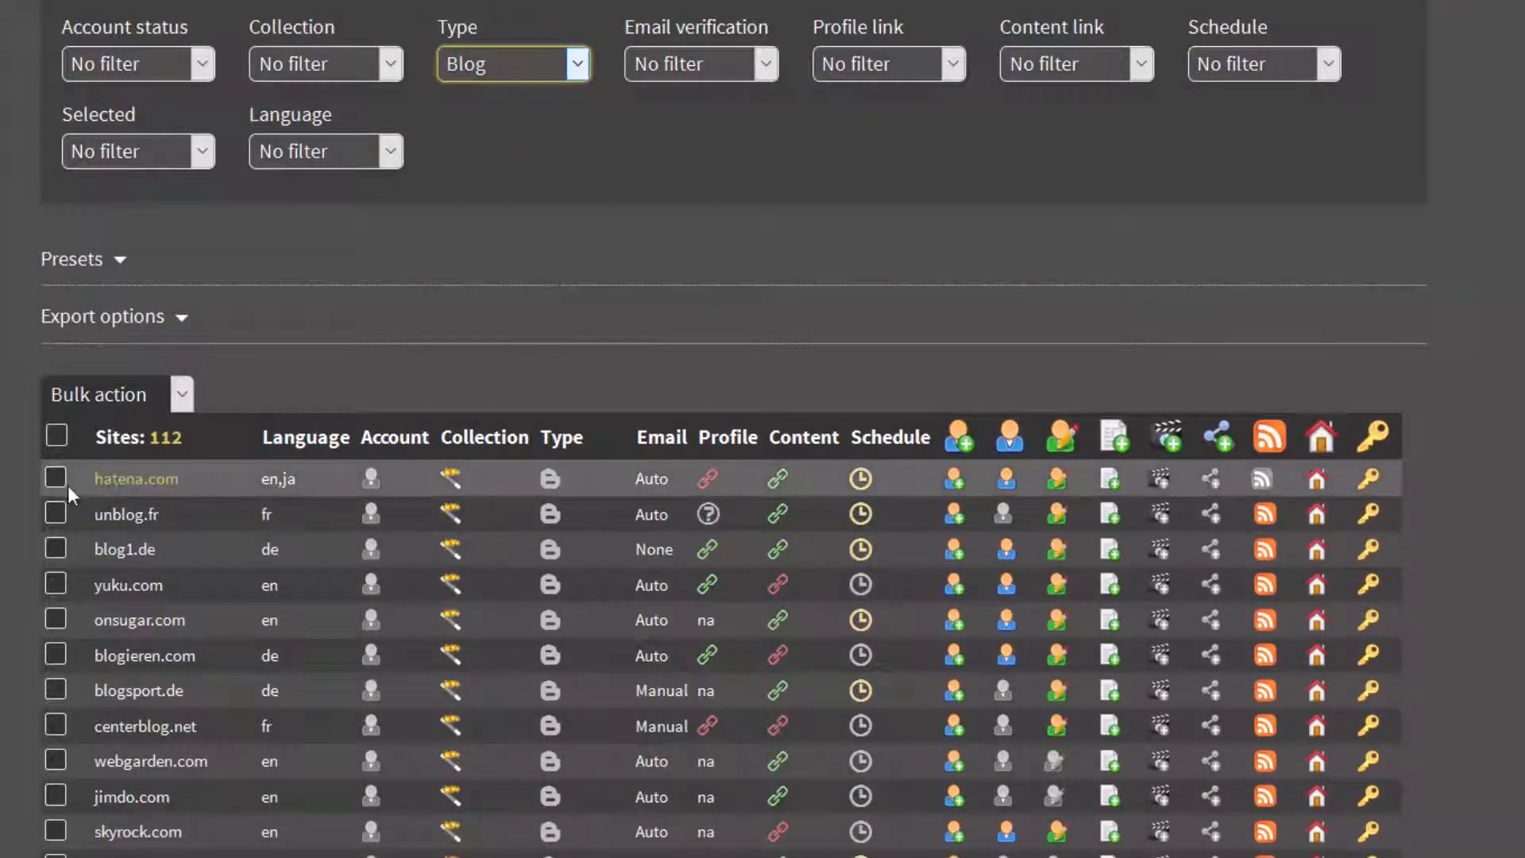
left_click(55, 478)
left_click(56, 513)
left_click(55, 582)
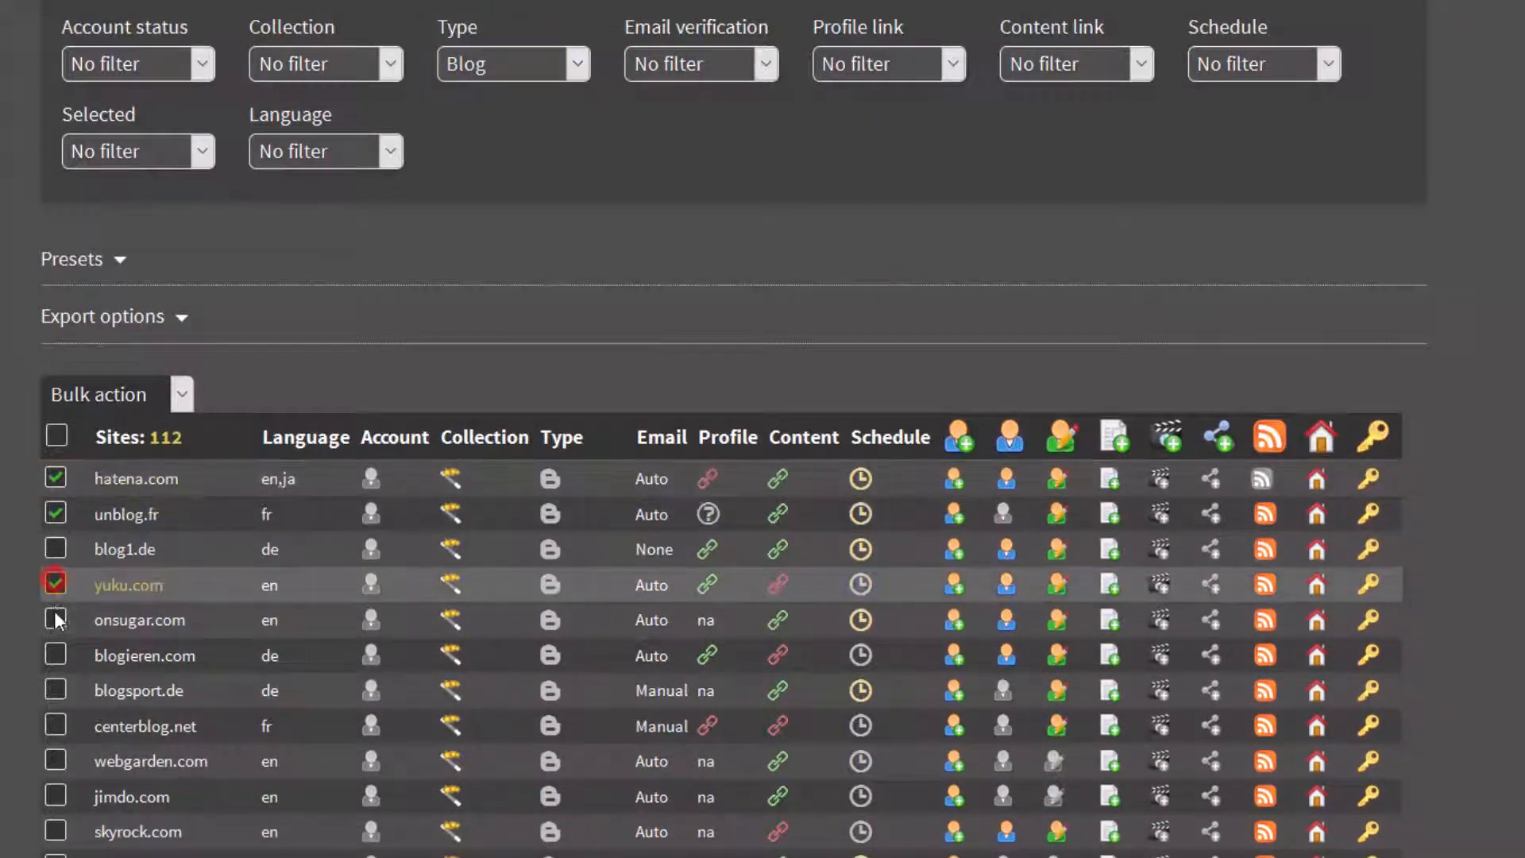
left_click(55, 654)
left_click(56, 689)
left_click(56, 724)
left_click(56, 759)
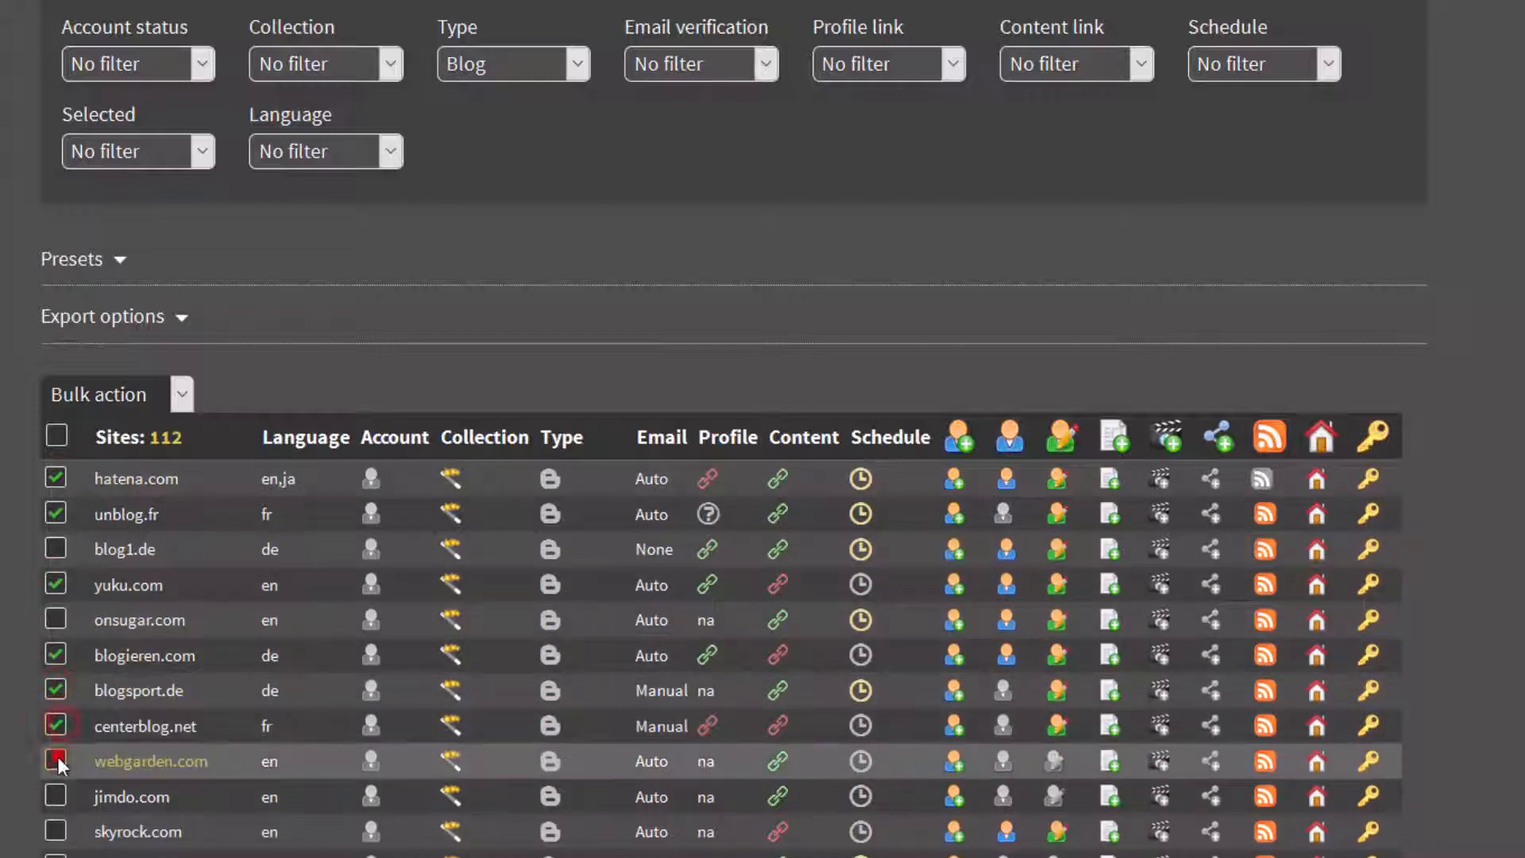
left_click(57, 792)
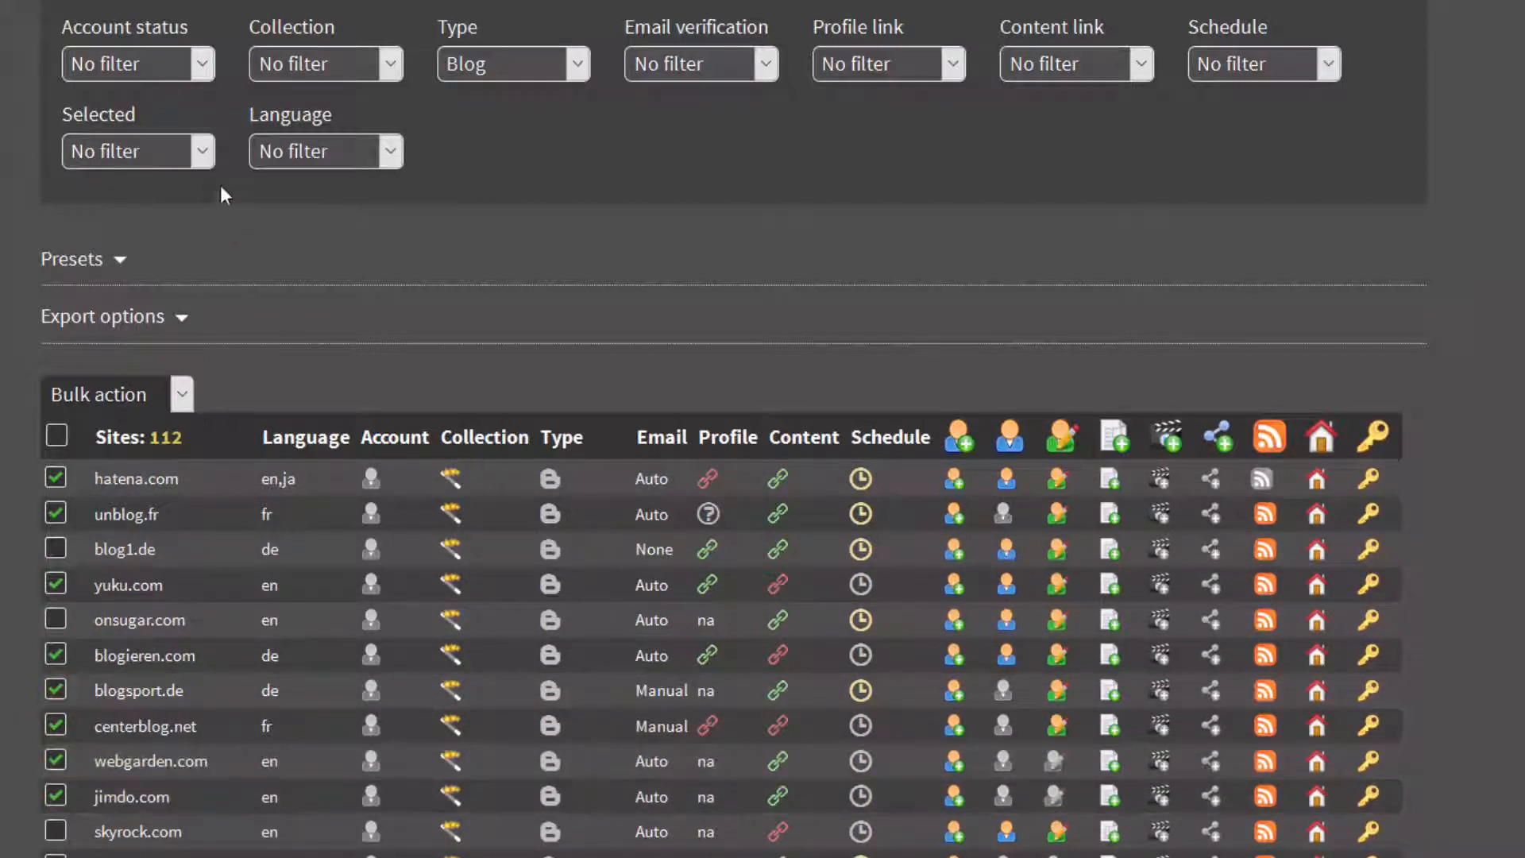
- Filter the site list to show only the selected sites and collapse the filter options
left_click(203, 150)
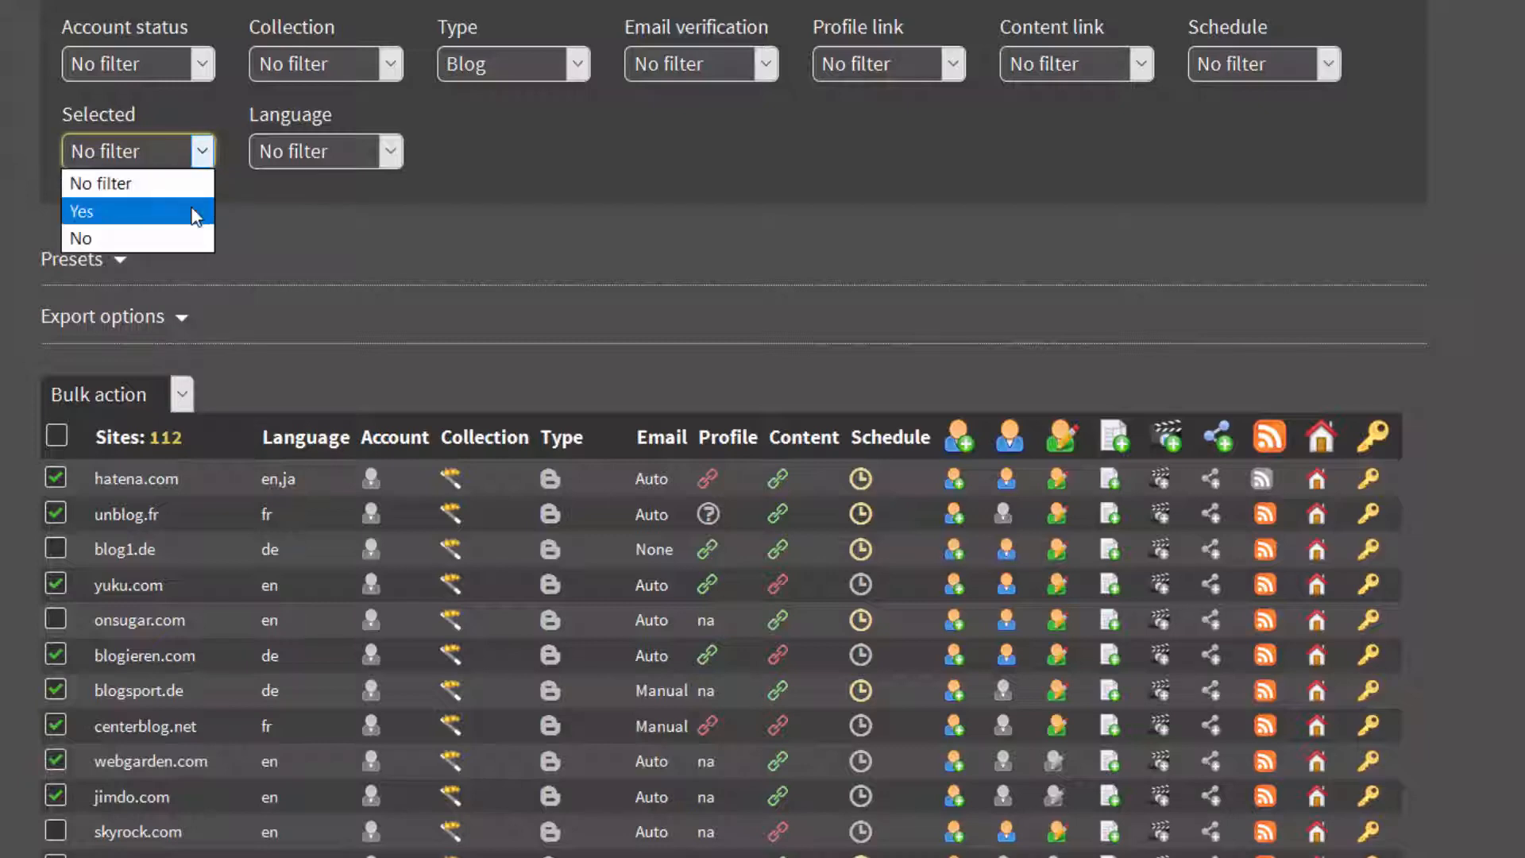
left_click(195, 212)
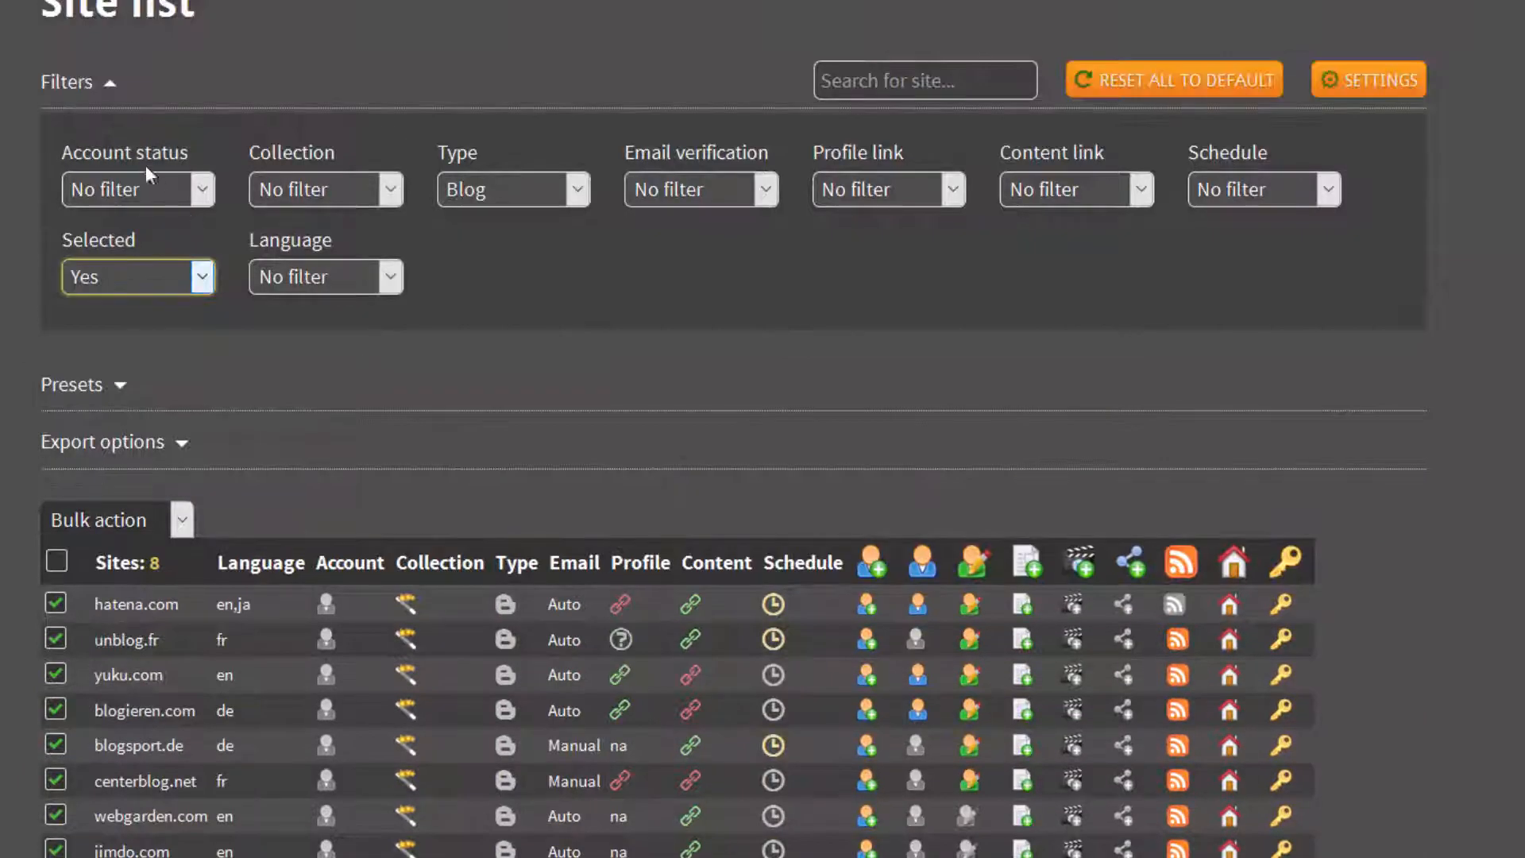
left_click(87, 84)
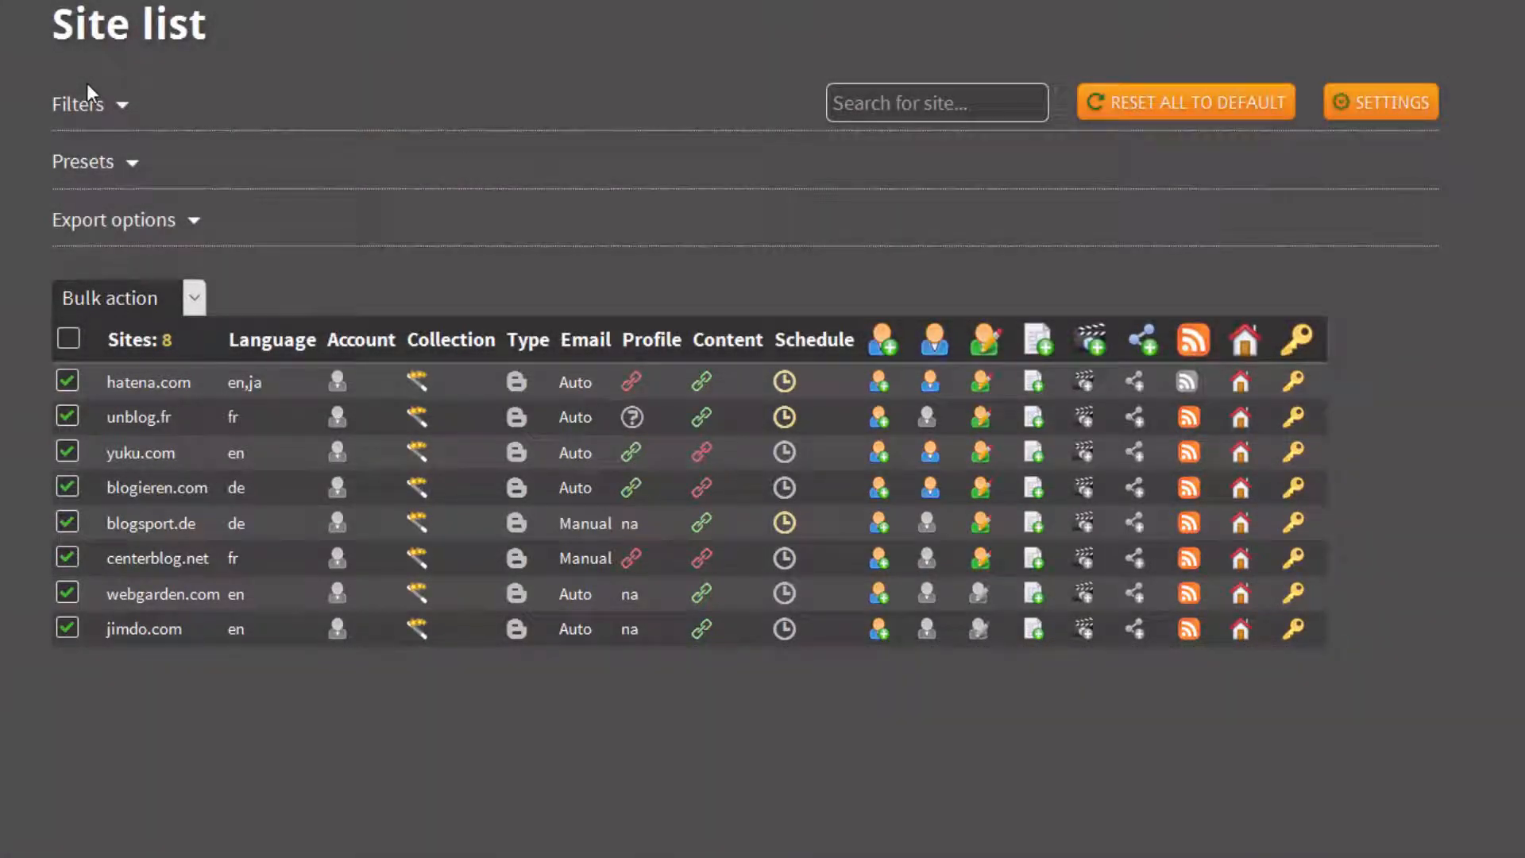
- Expand the preset options and apply the Create accounts columns preset to the site list
left_click(86, 165)
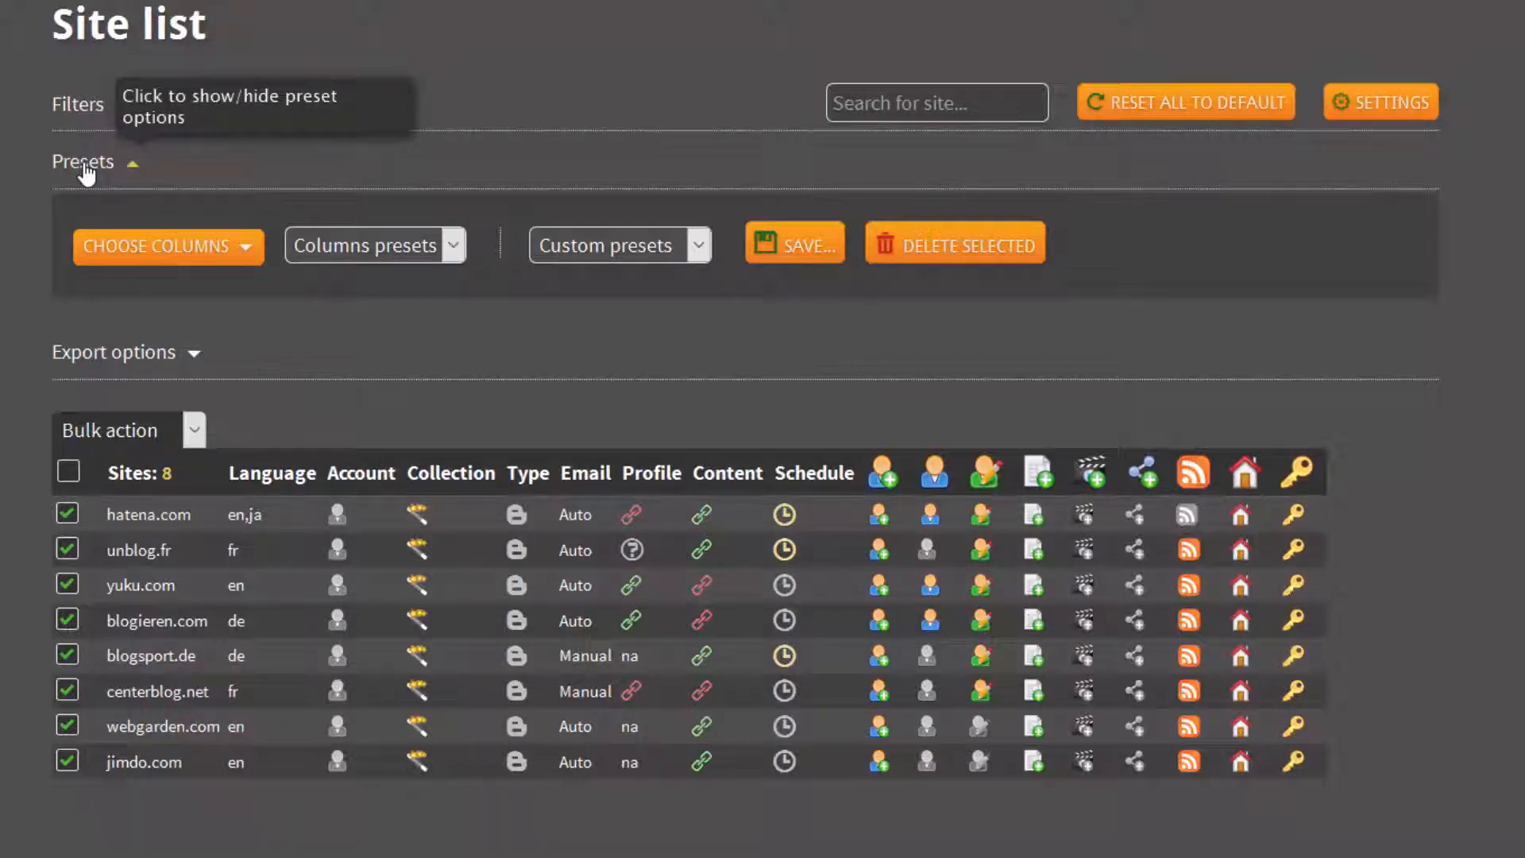
left_click(453, 245)
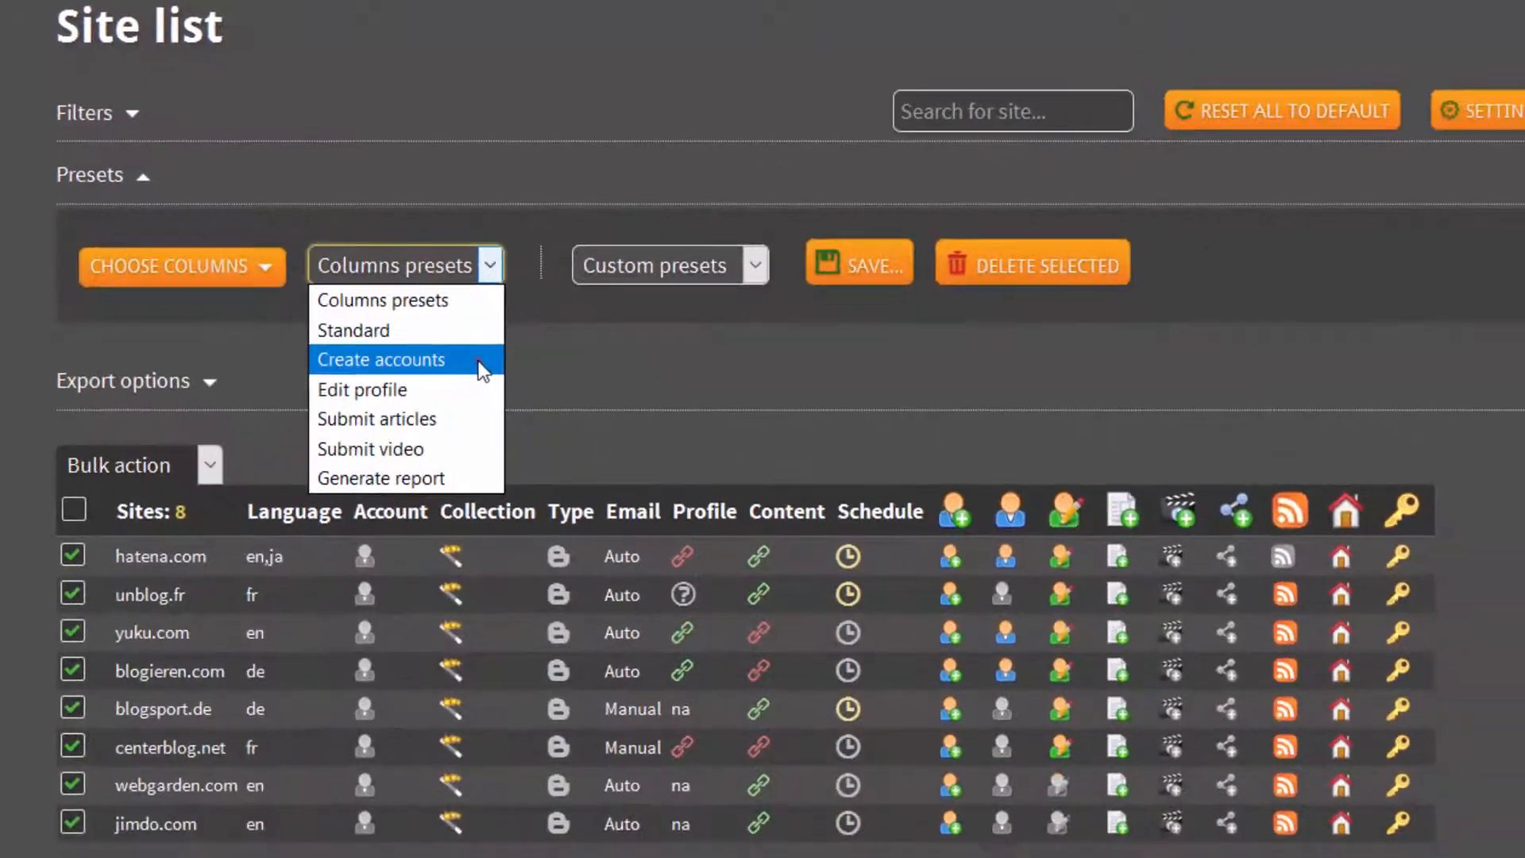
left_click(692, 522)
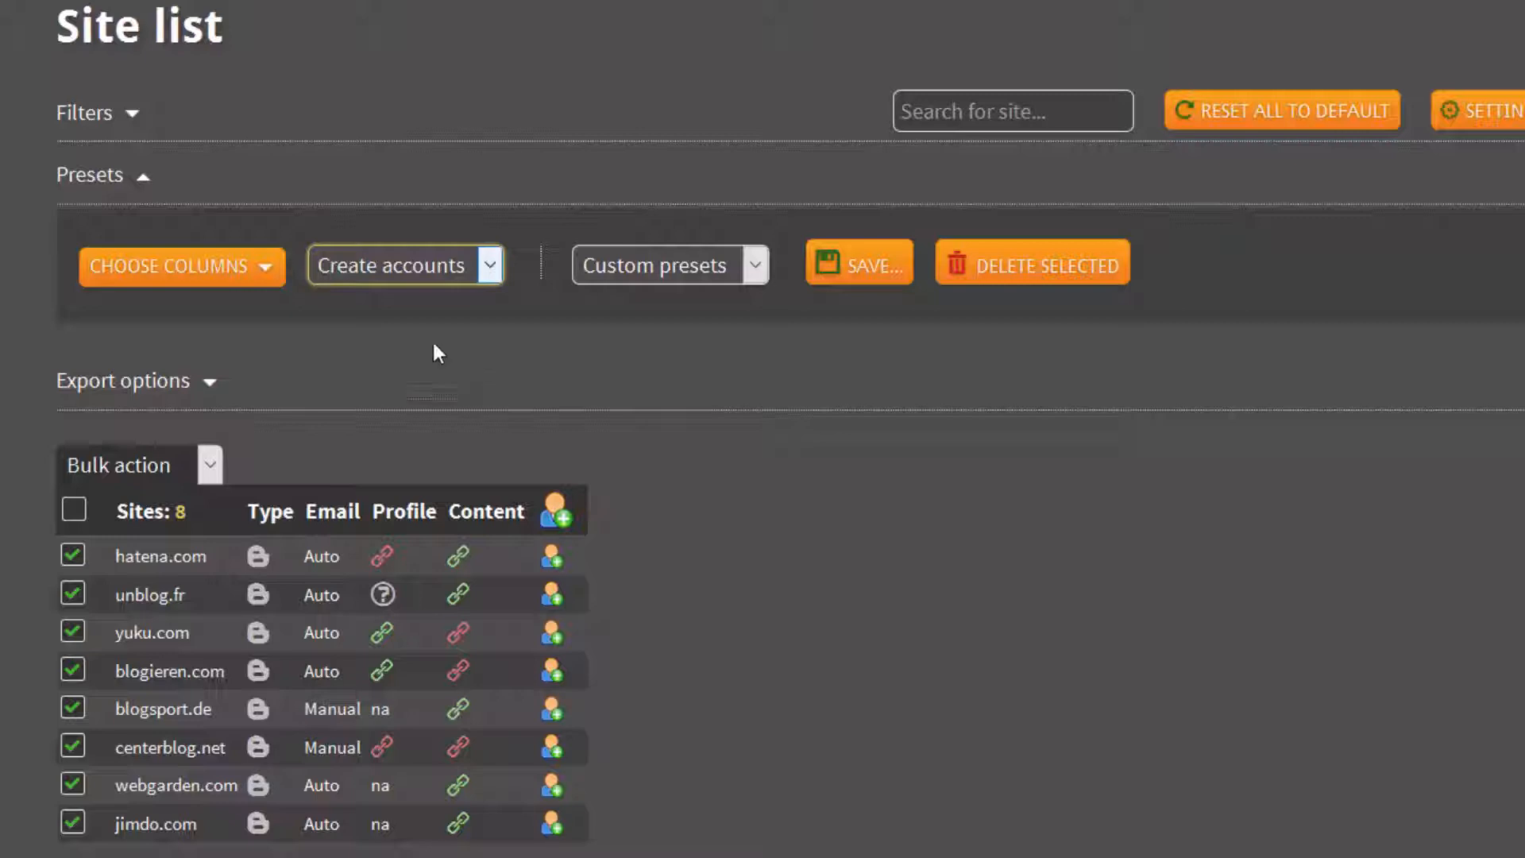
- Show and hide the Schedule column again, add the Language column to the site list and collapse the column choices
left_click(243, 272)
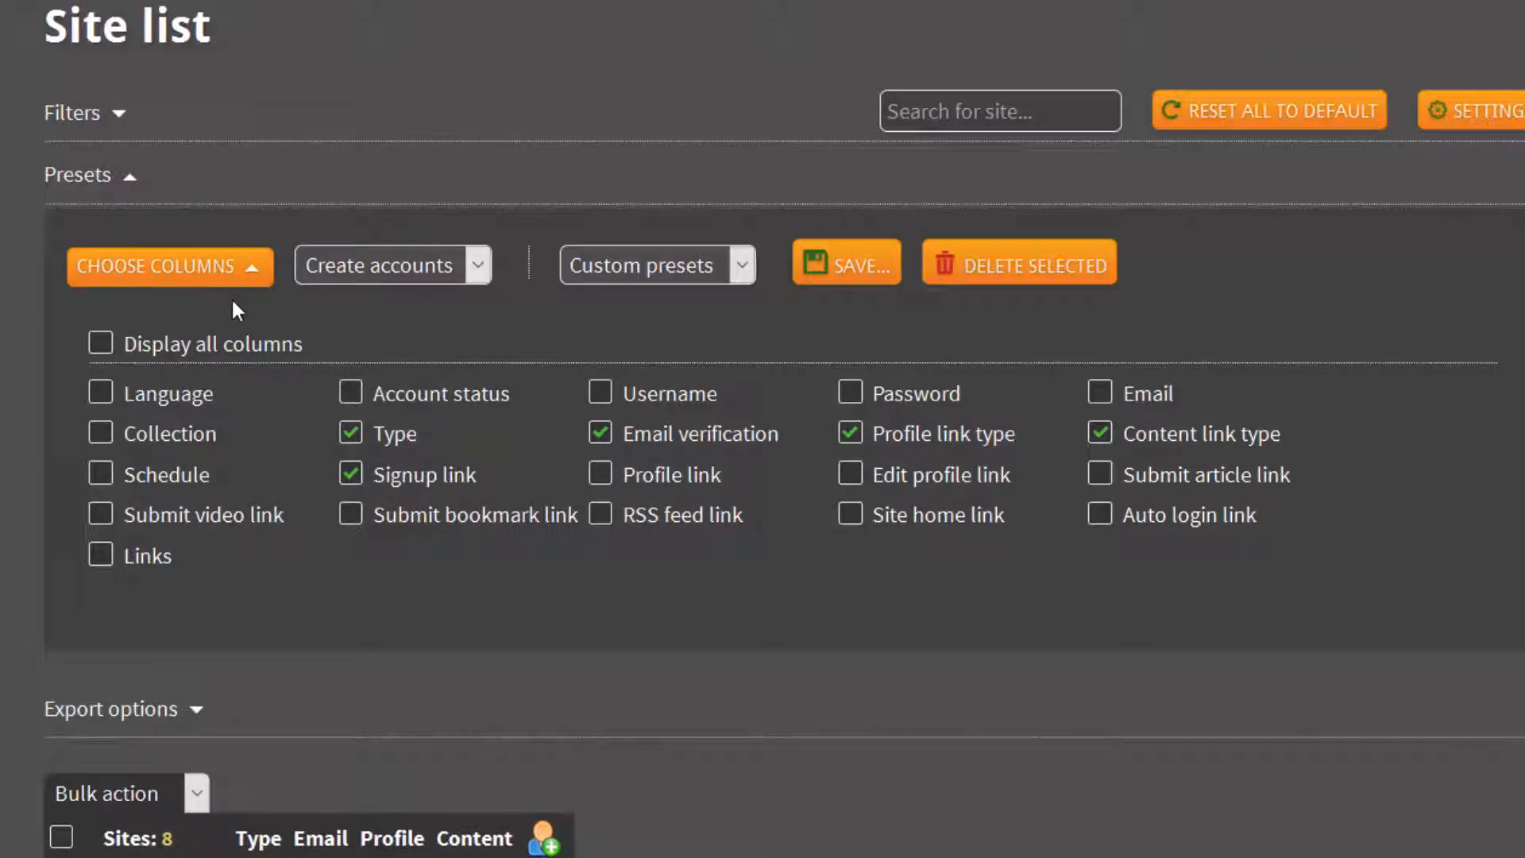
scroll(233, 301, "down", 3)
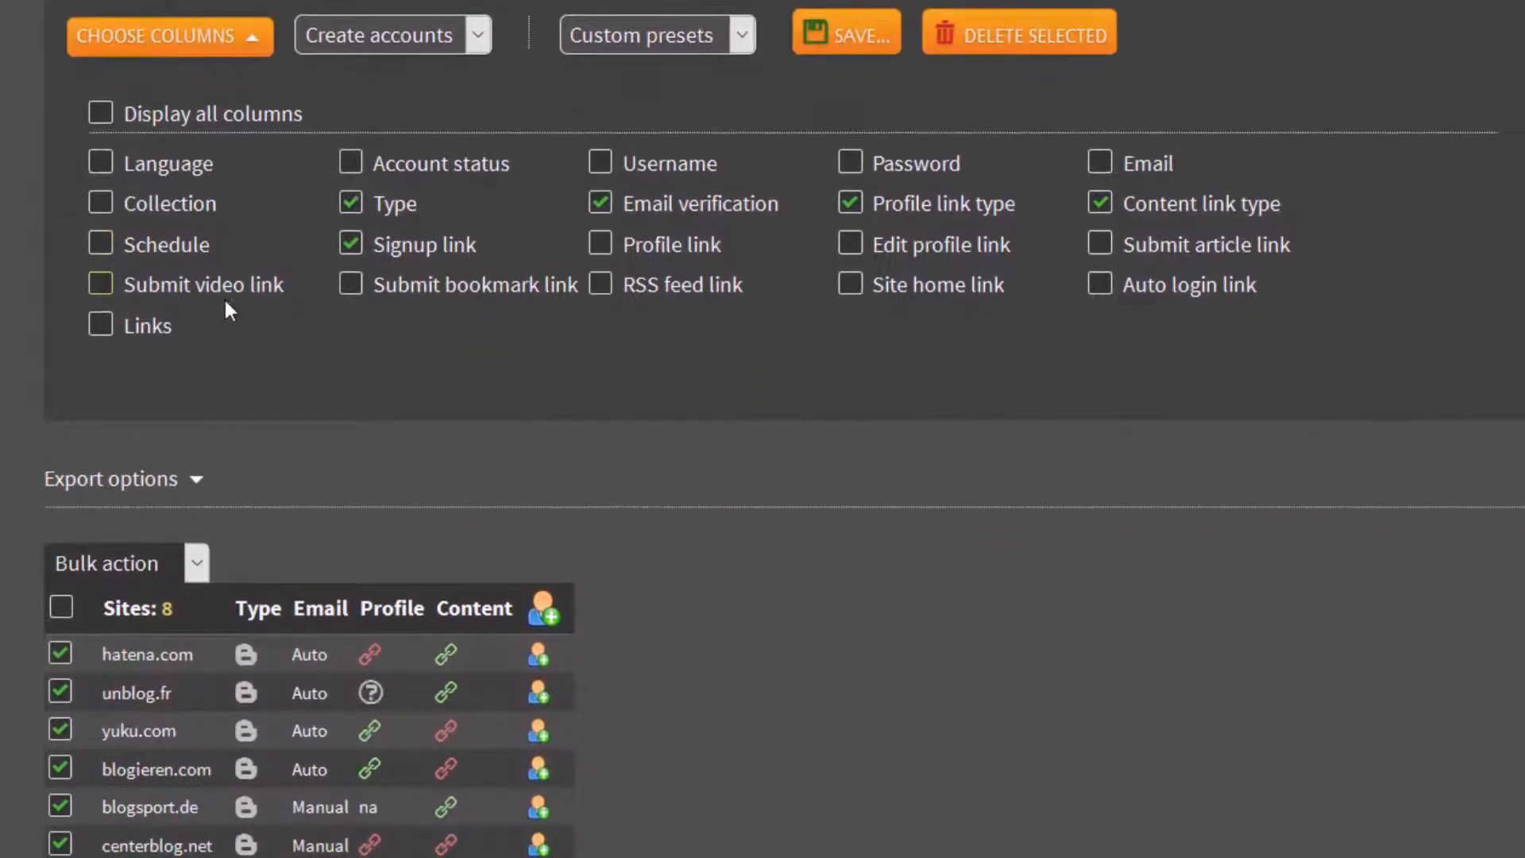
left_click(100, 242)
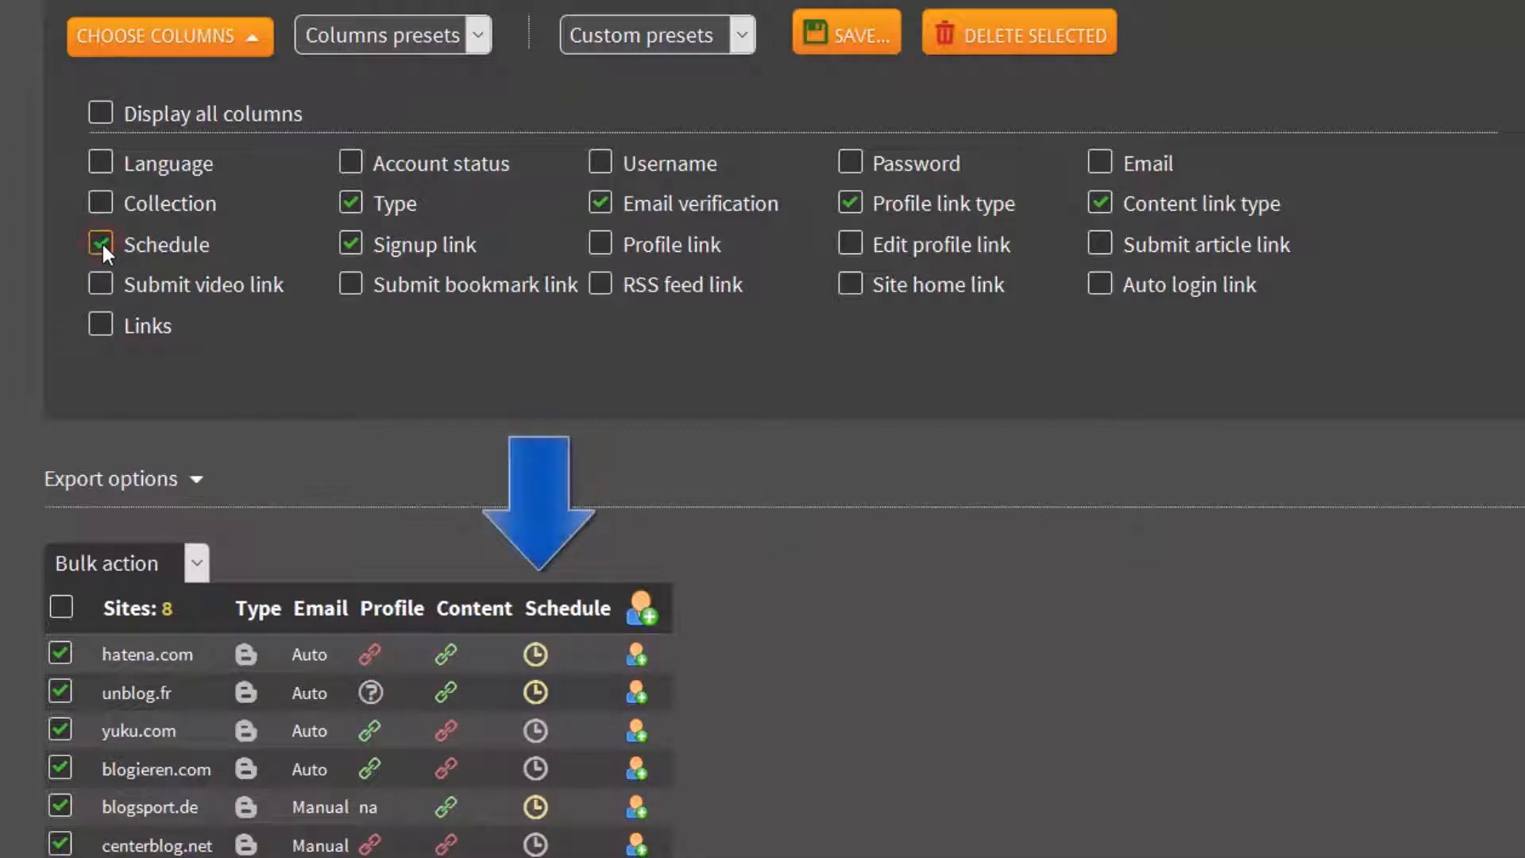
left_click(102, 242)
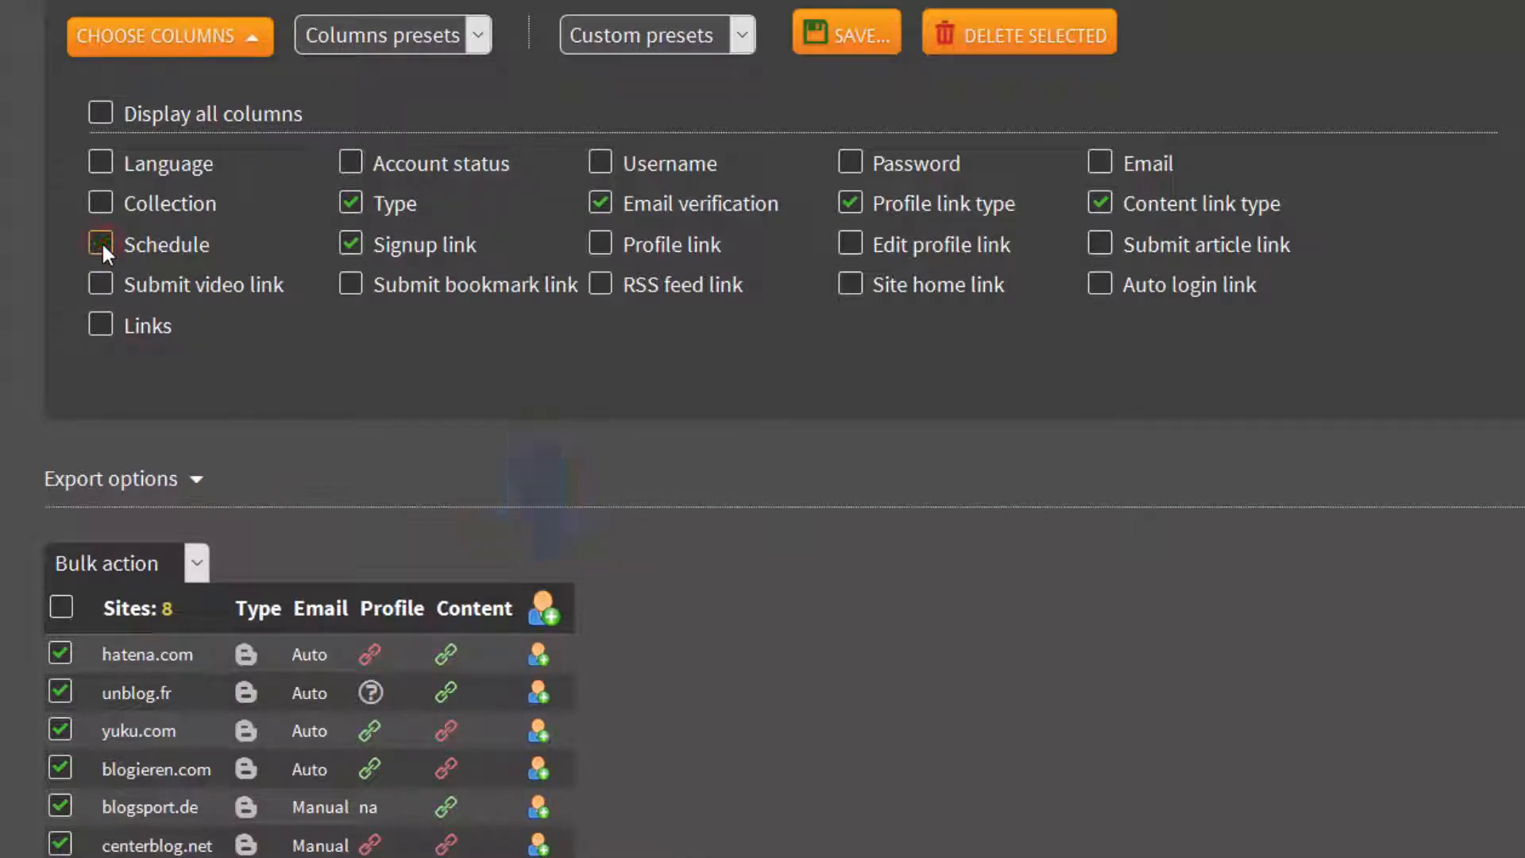
left_click(101, 163)
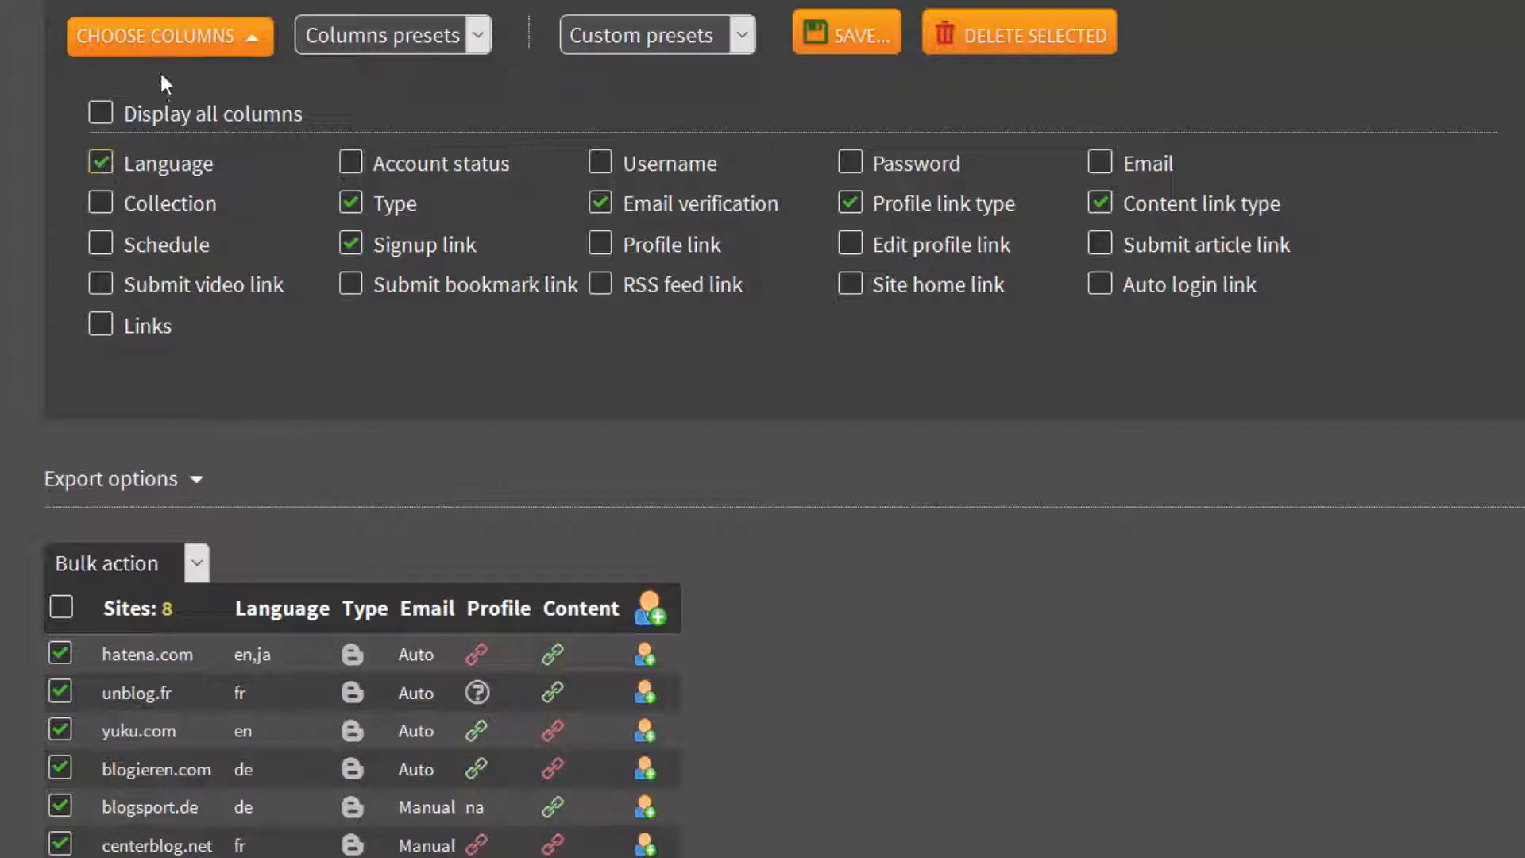
left_click(162, 37)
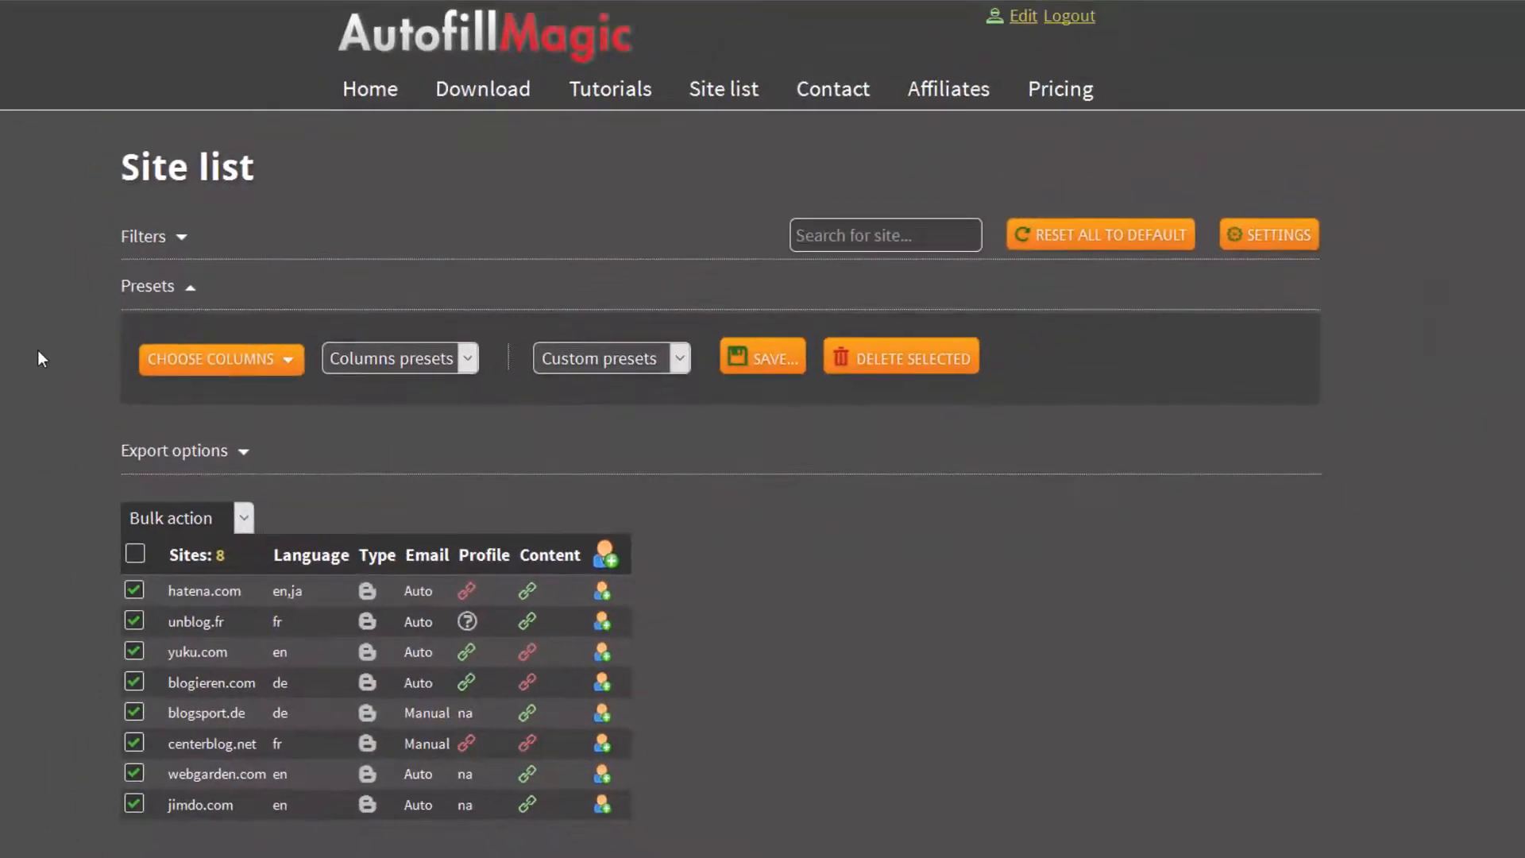
- Save the current site list setup as a custom preset named "My favorite sites"
left_click(767, 367)
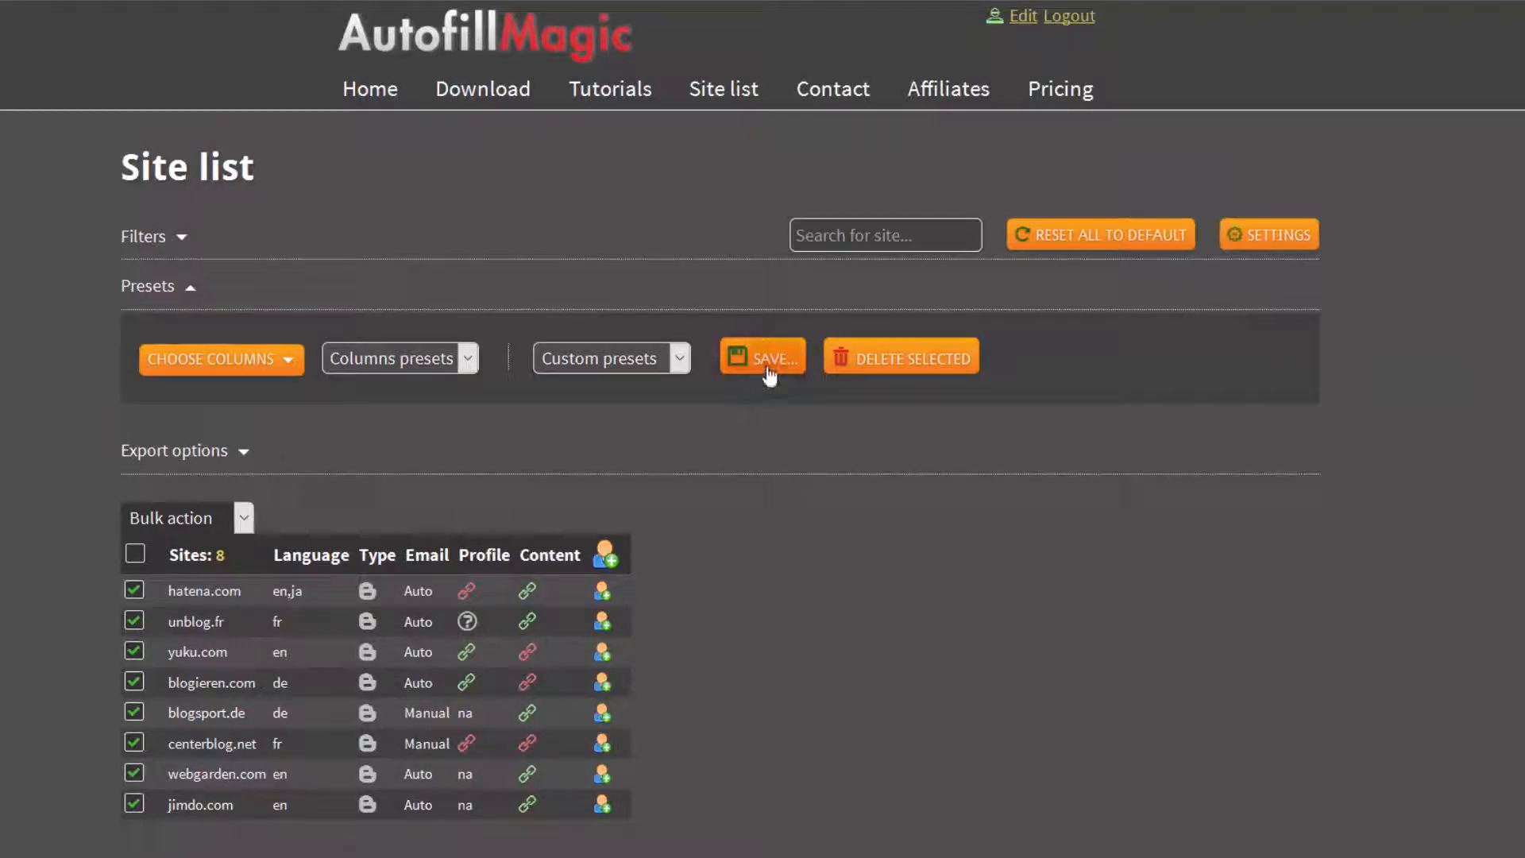
type("My favorite sites")
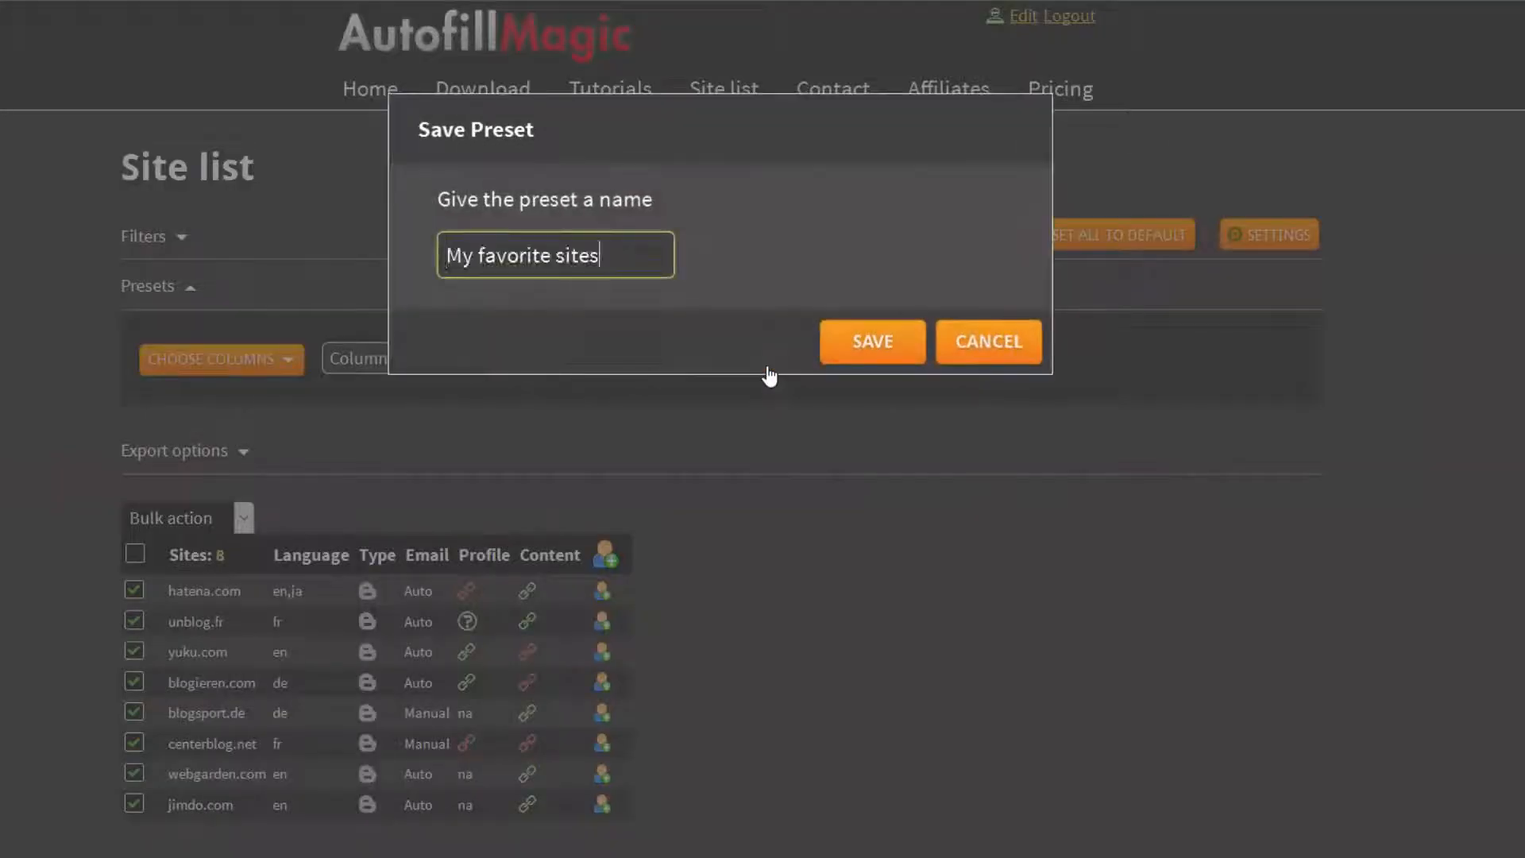
left_click(866, 350)
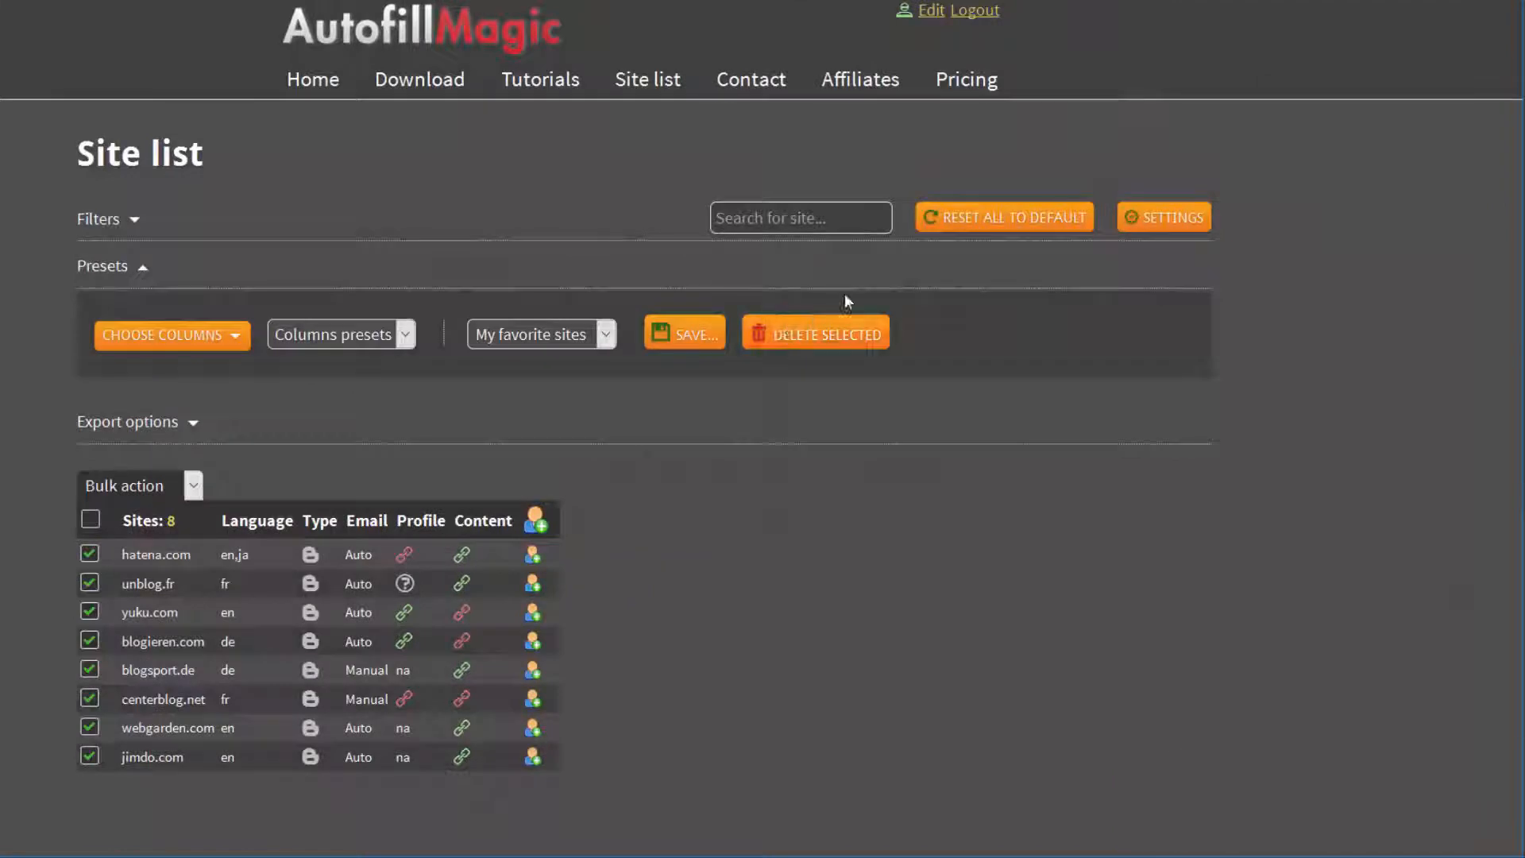
- Reset all site list settings to default and load the custom preset "My favorite sites"
left_click(999, 219)
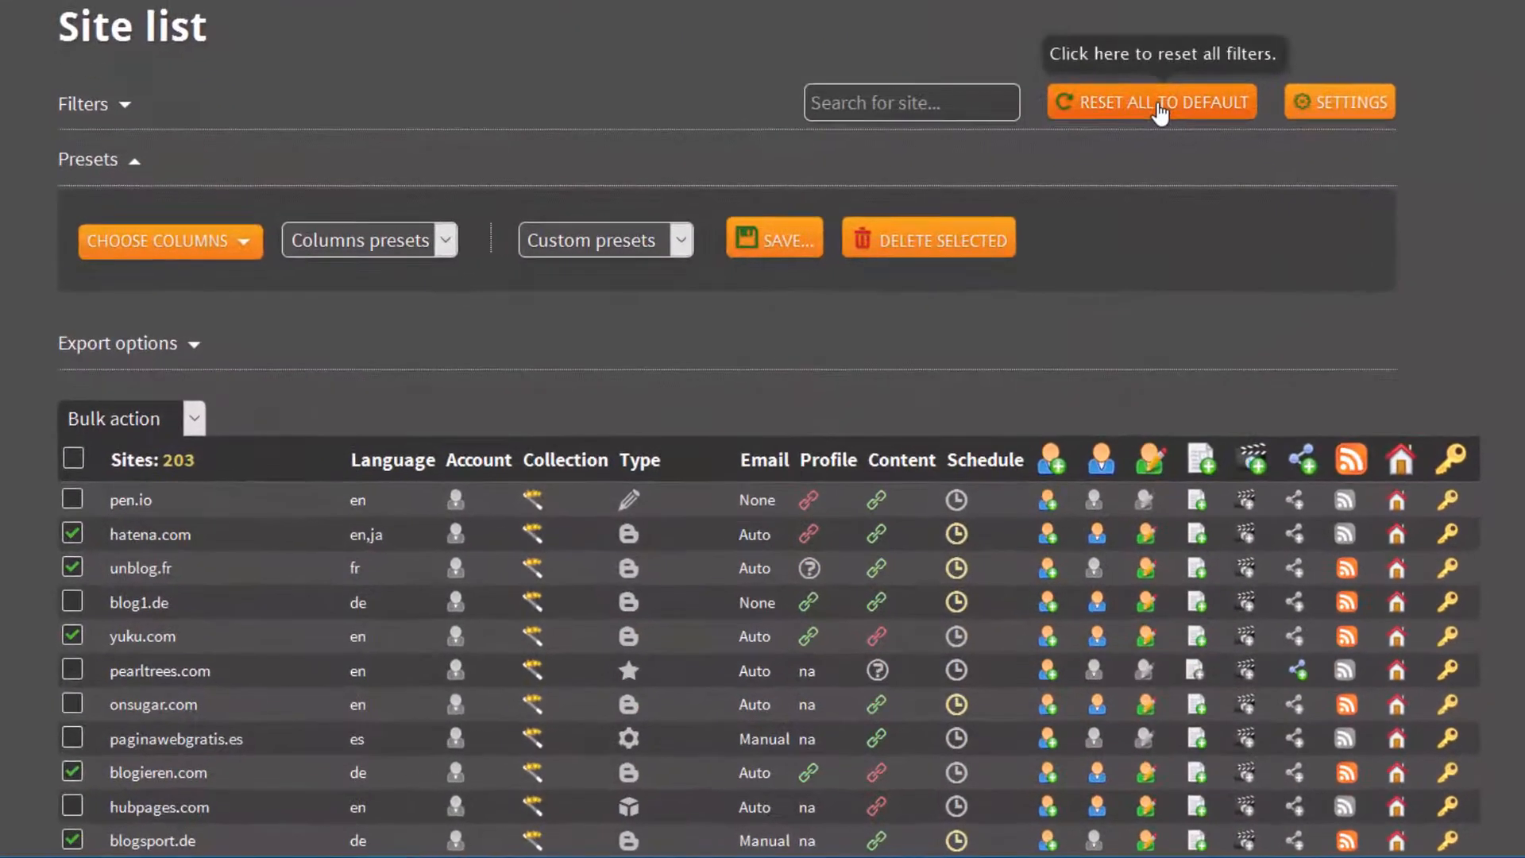
left_click(683, 247)
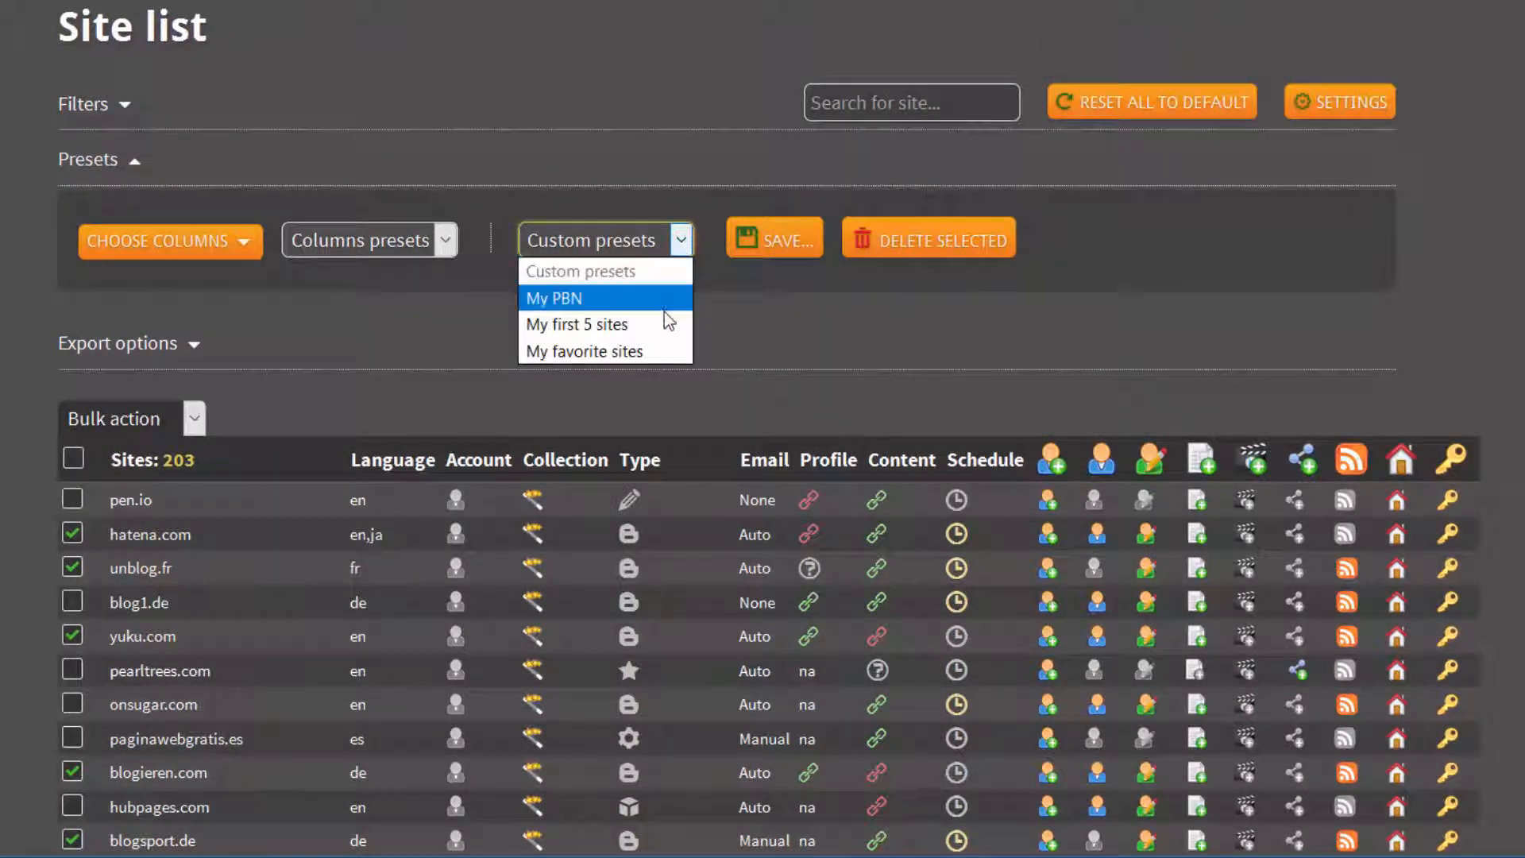
left_click(666, 347)
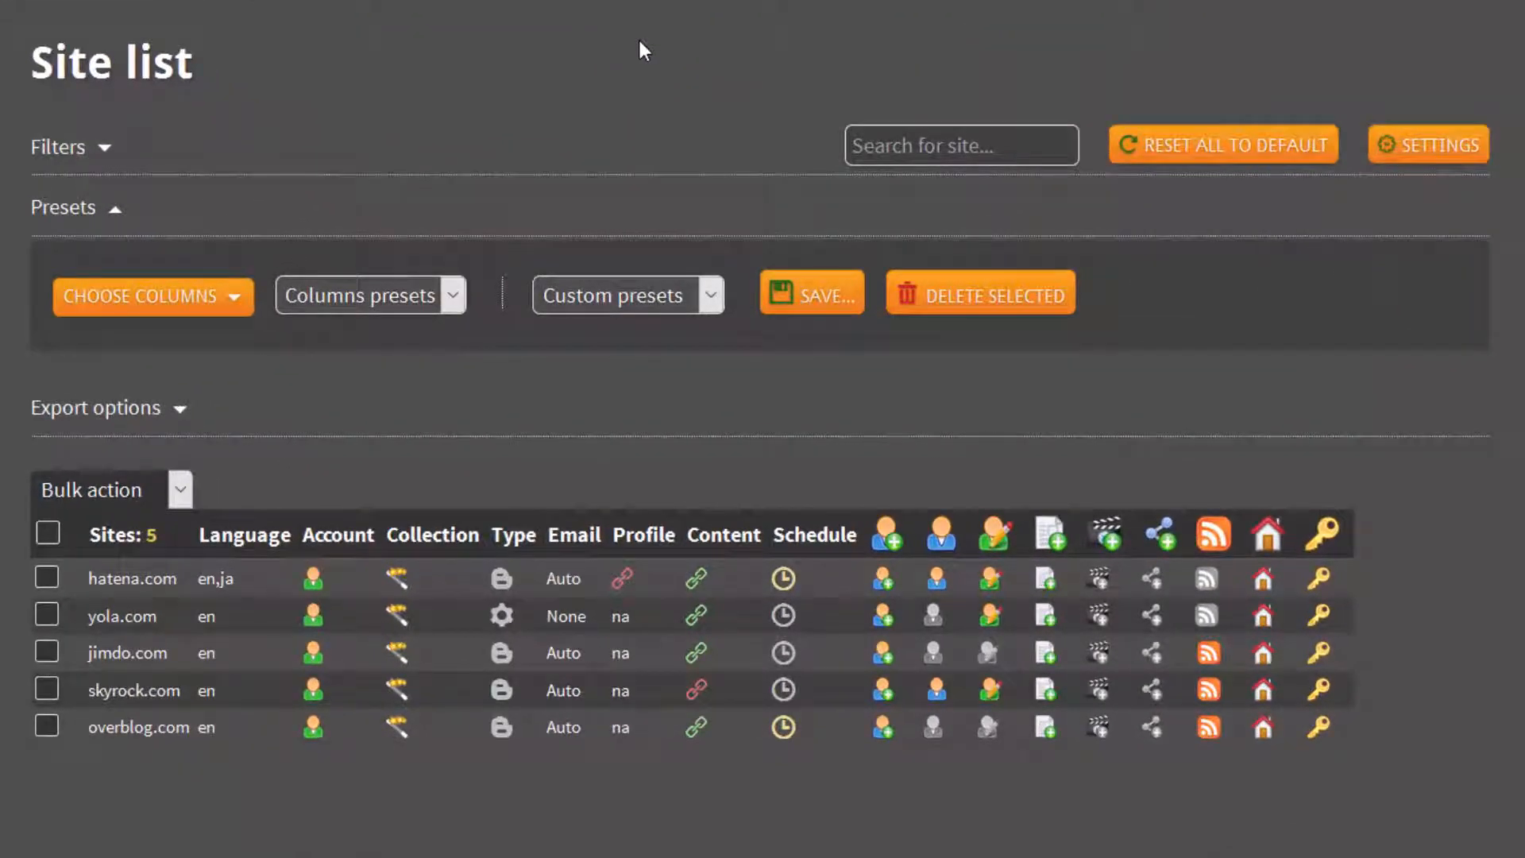
- Apply the Generate report columns preset to the list of sites with accounts and review the report's entries
left_click(453, 296)
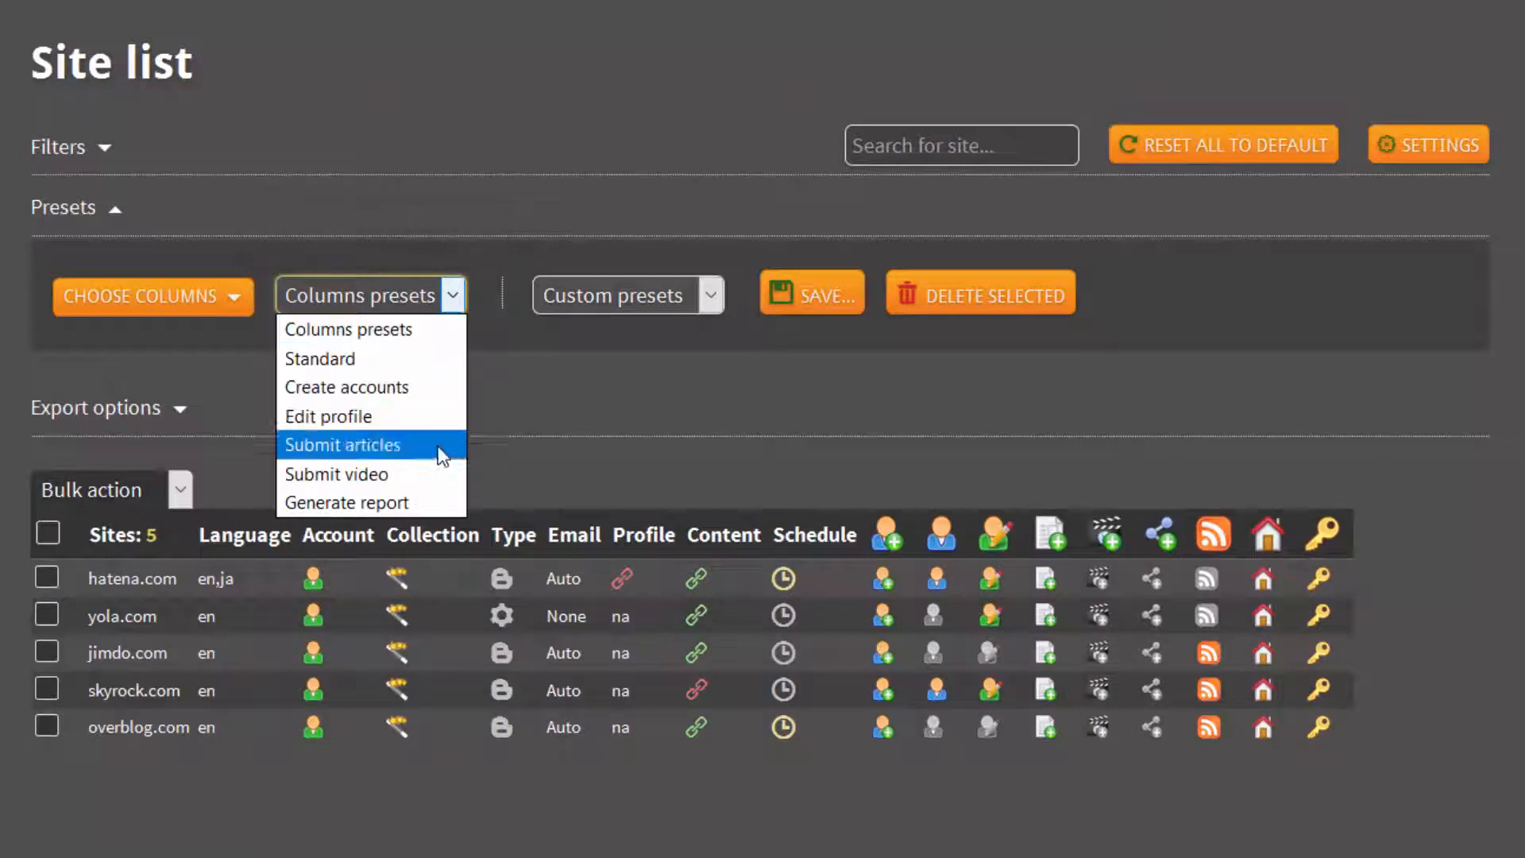
left_click(438, 503)
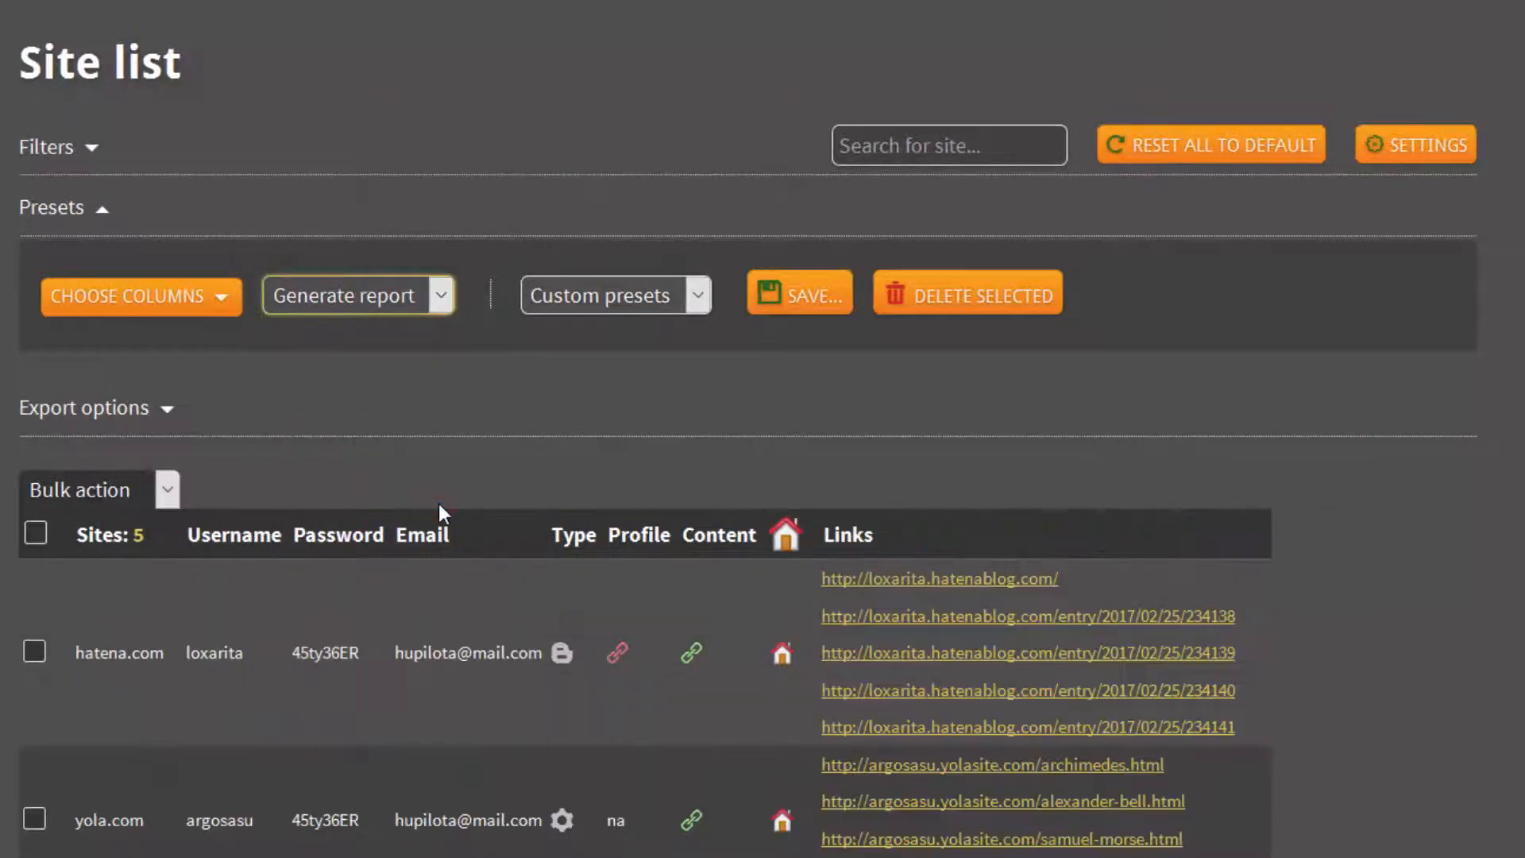
scroll(438, 503, "down", 4)
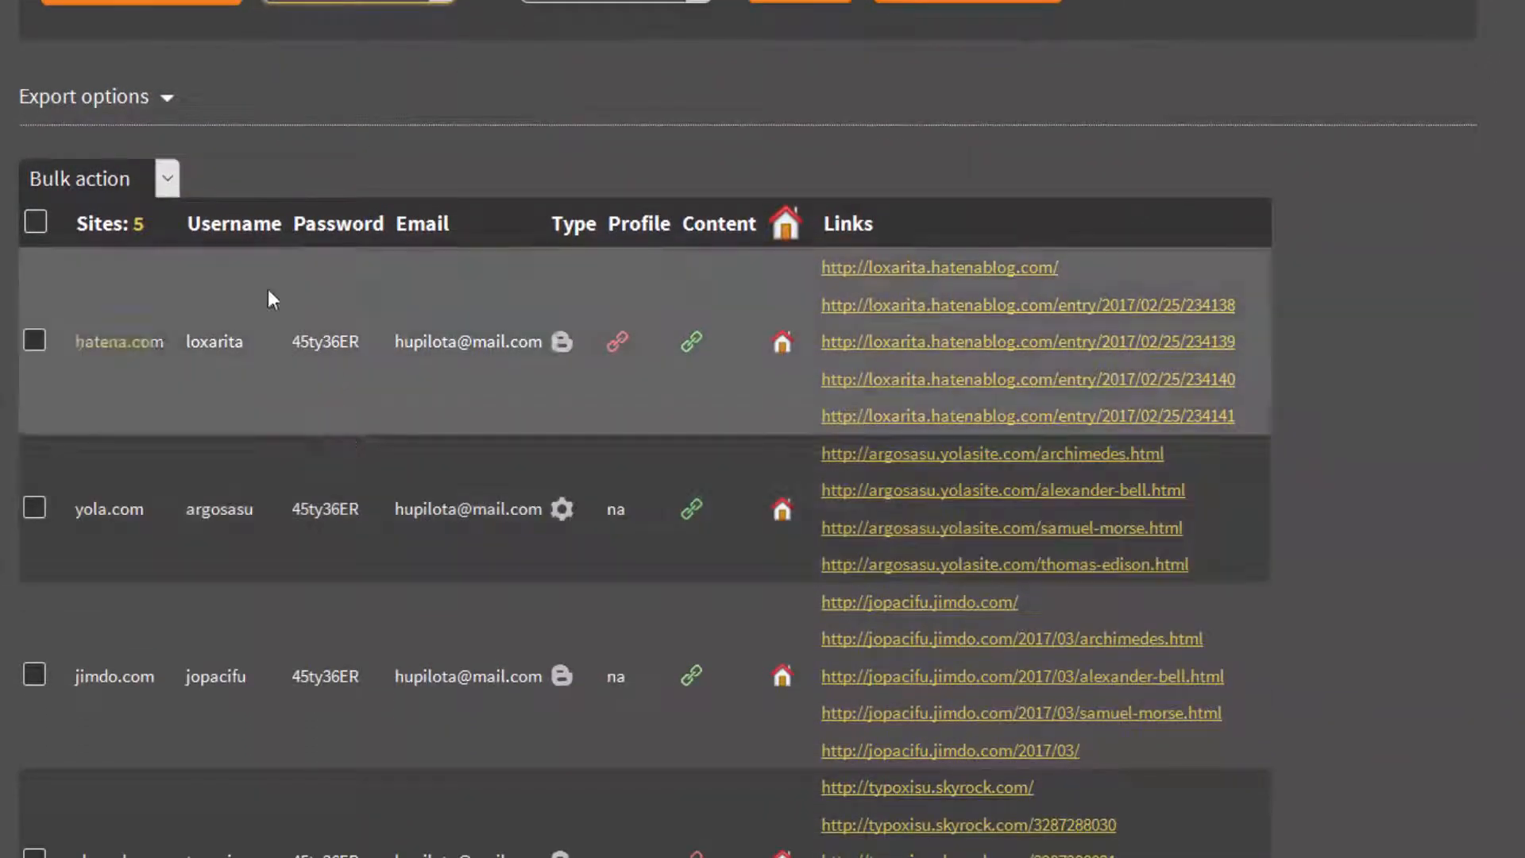
- Export the report as tab-separated CSV to a popup and paste all of it, including the account passwords, into Book1 in Spreadsheets from A1
left_click(133, 97)
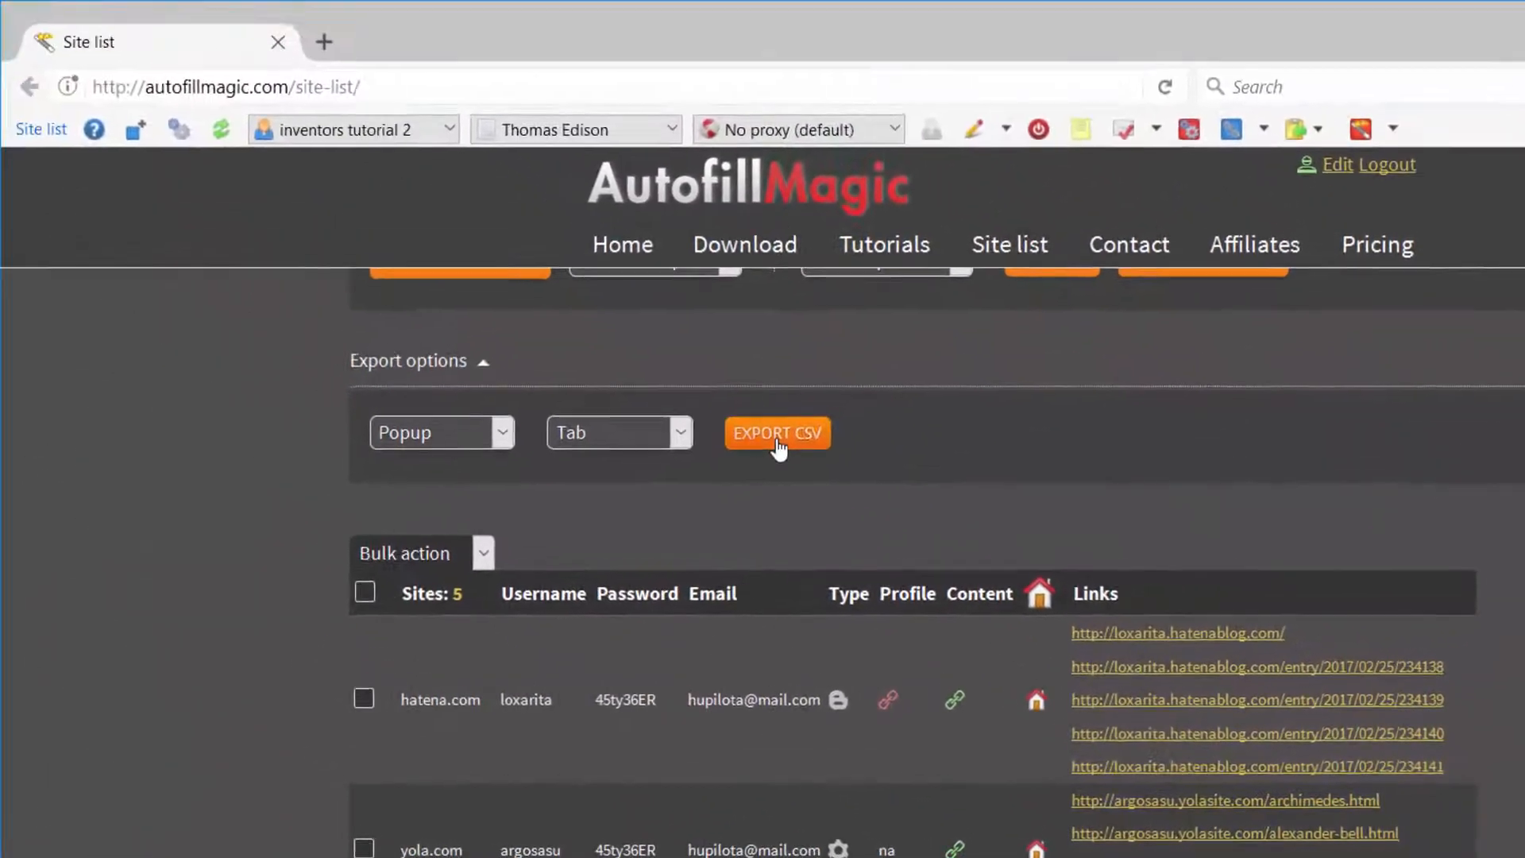
left_click(492, 186)
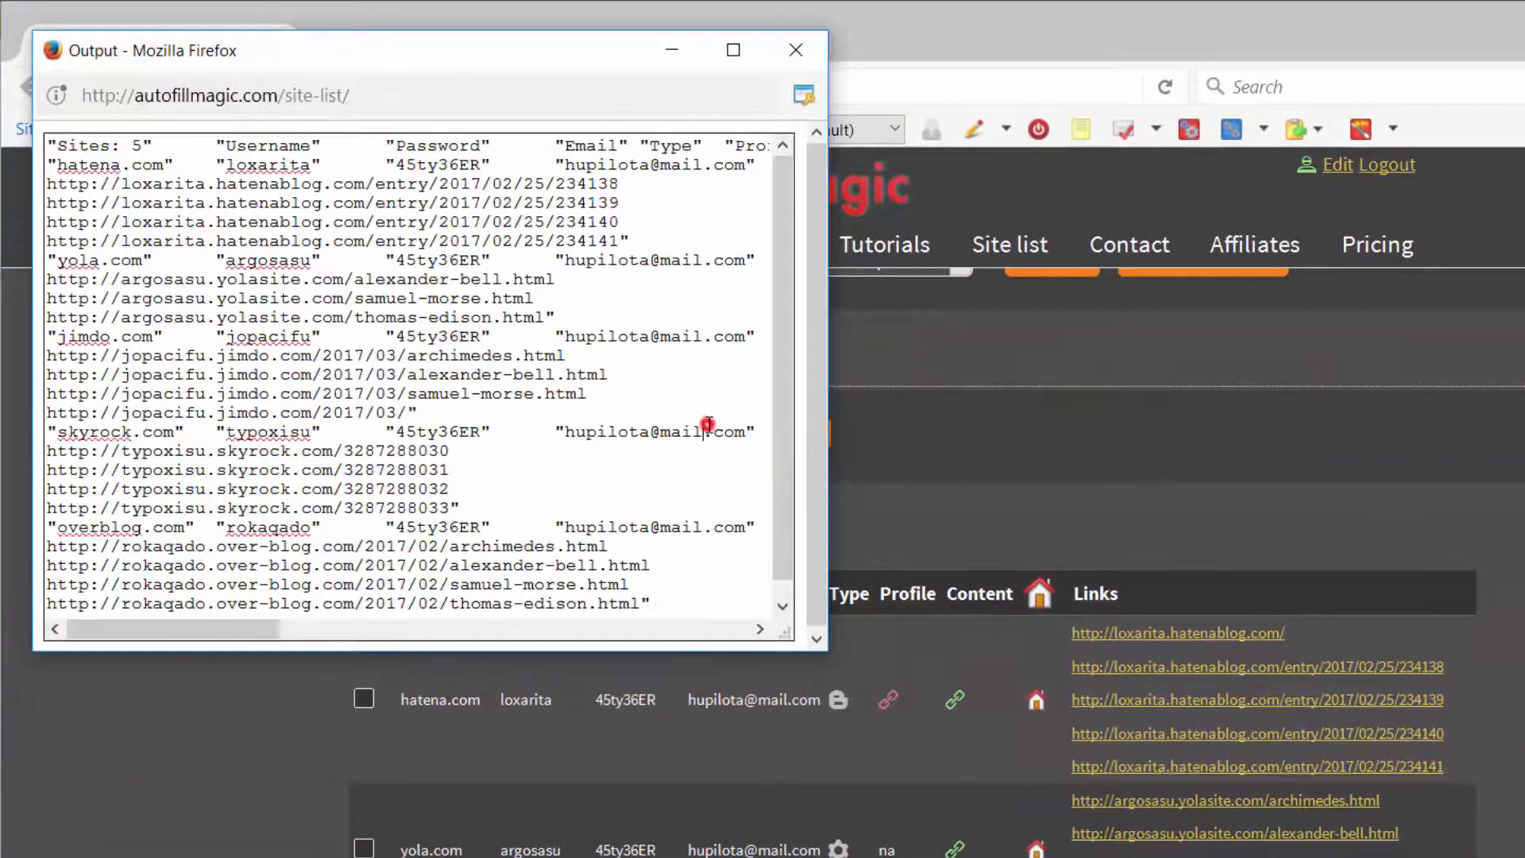
key("ctrl+a")
right_click(449, 356)
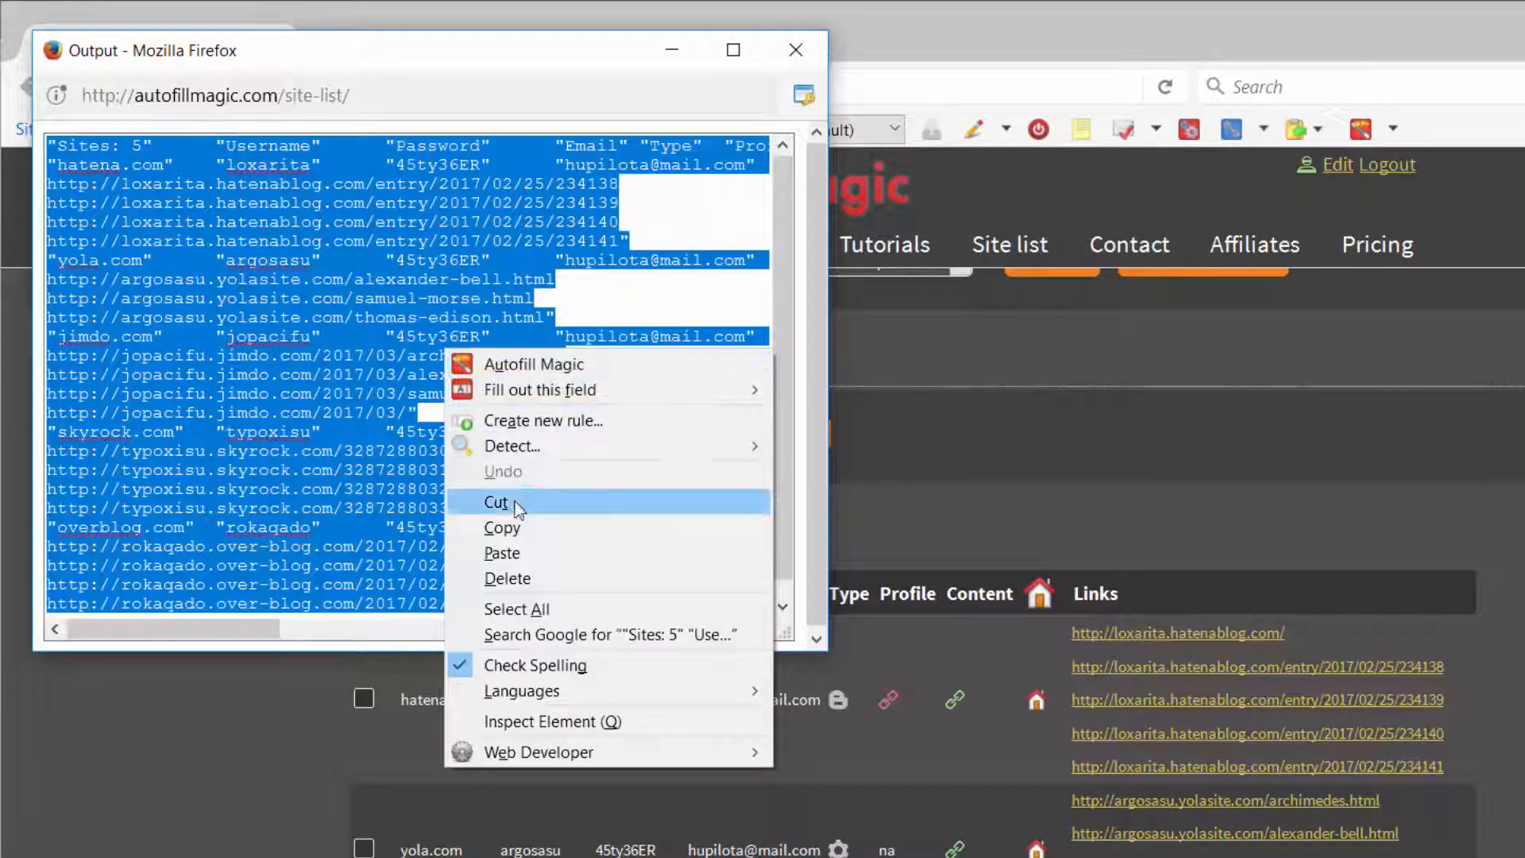
left_click(516, 525)
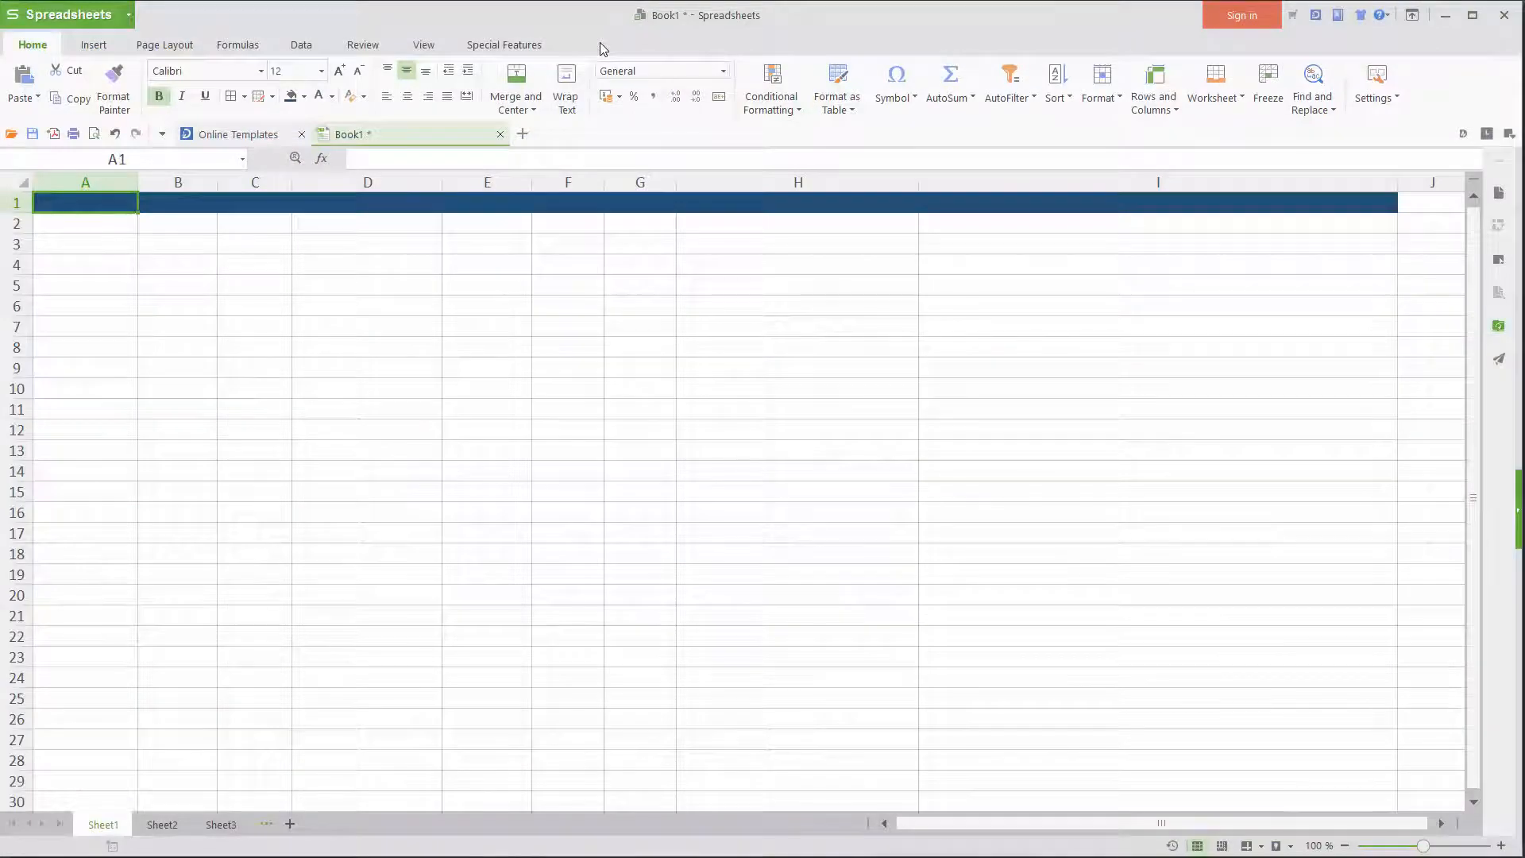
key("ctrl+v")
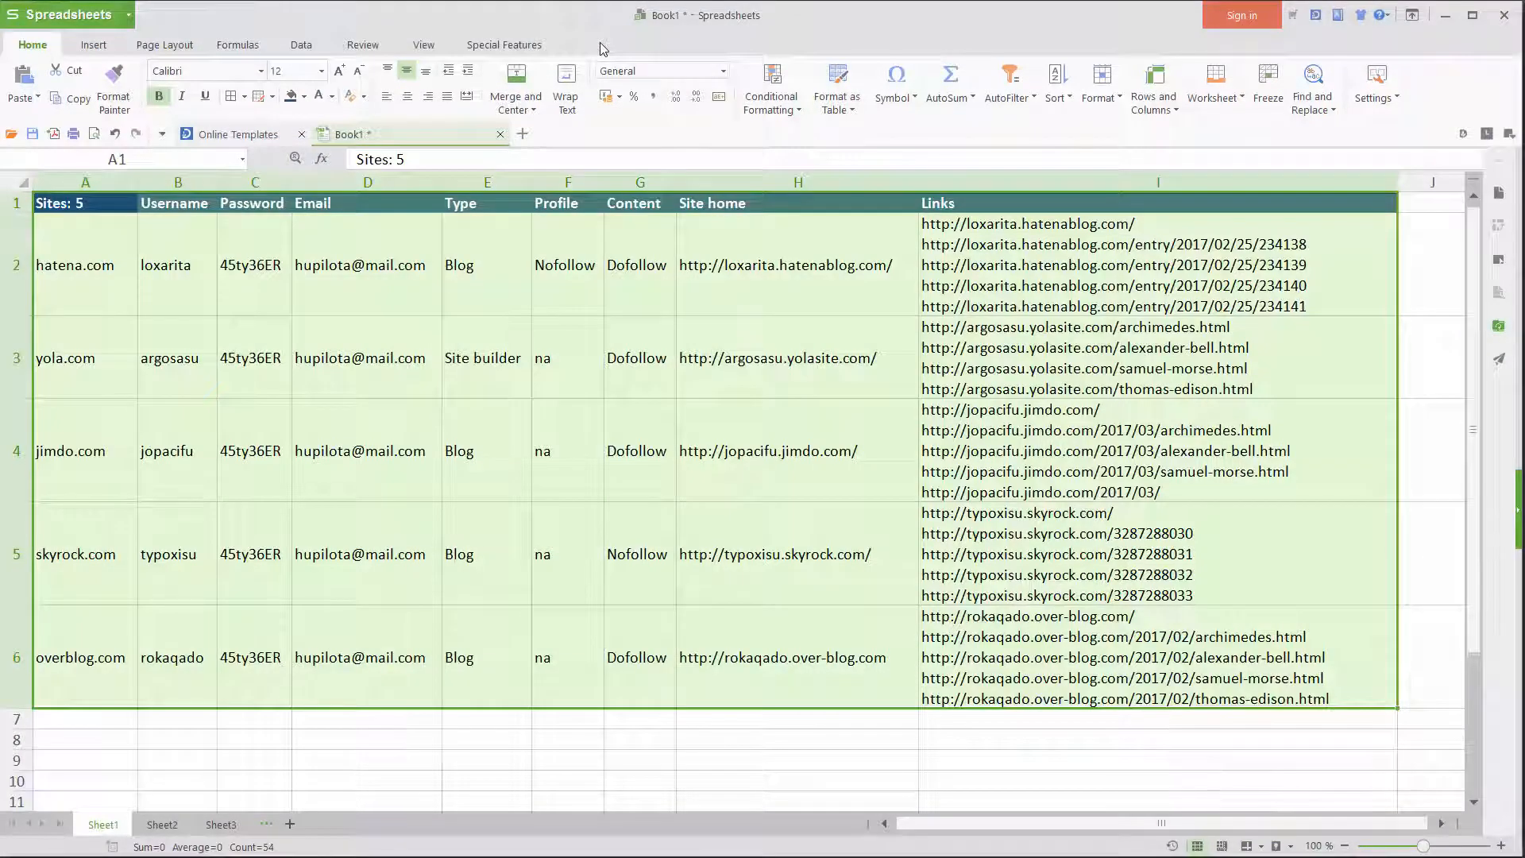
left_click(1430, 718)
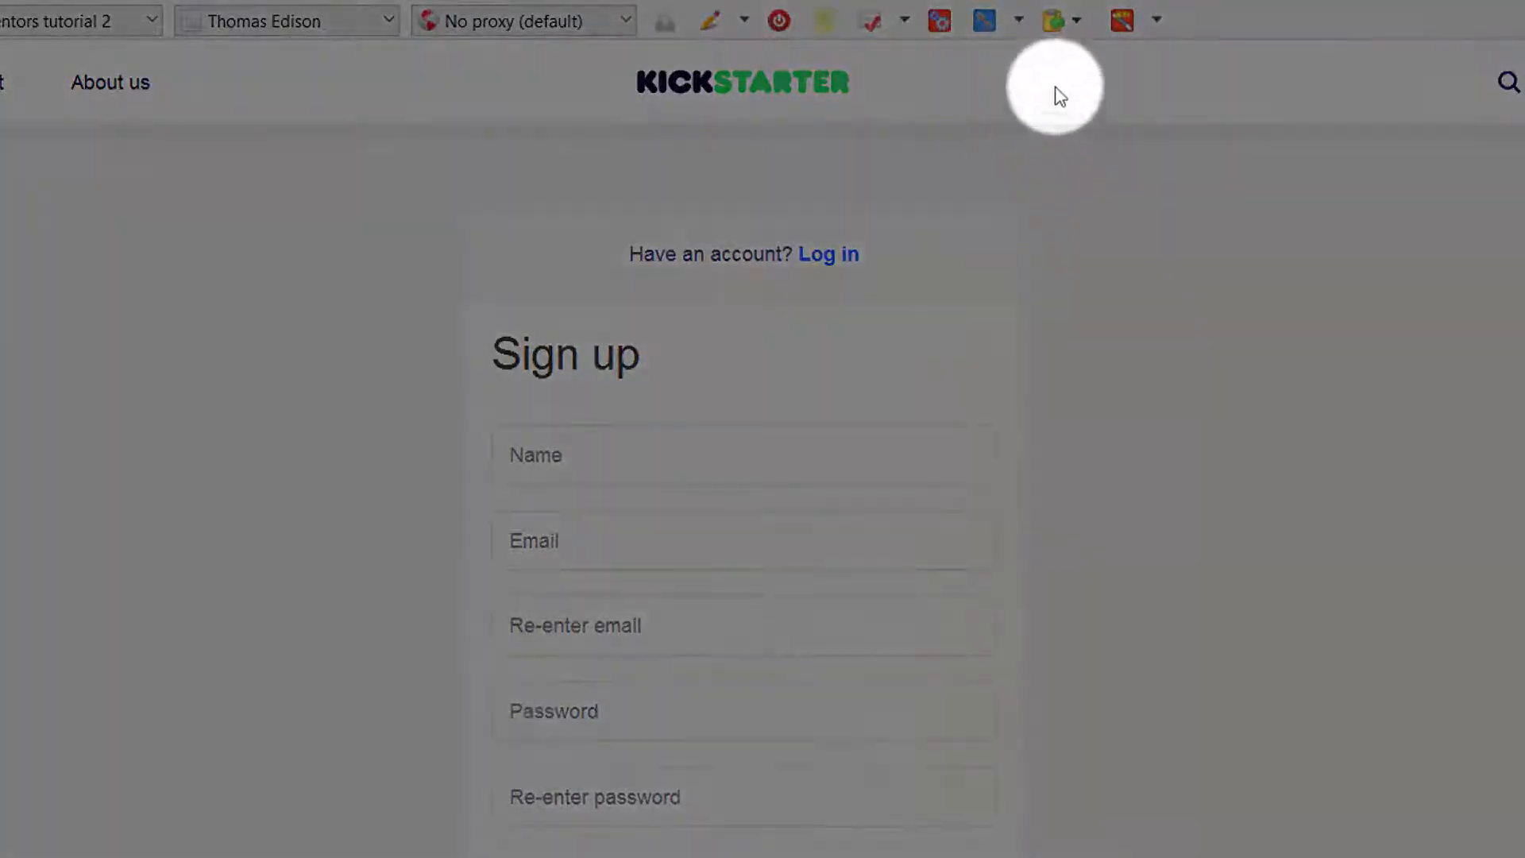
- Autofill the sign-up forms on Kickstarter and Comunidades.net, including the password fields, with the chosen profile
left_click(1122, 20)
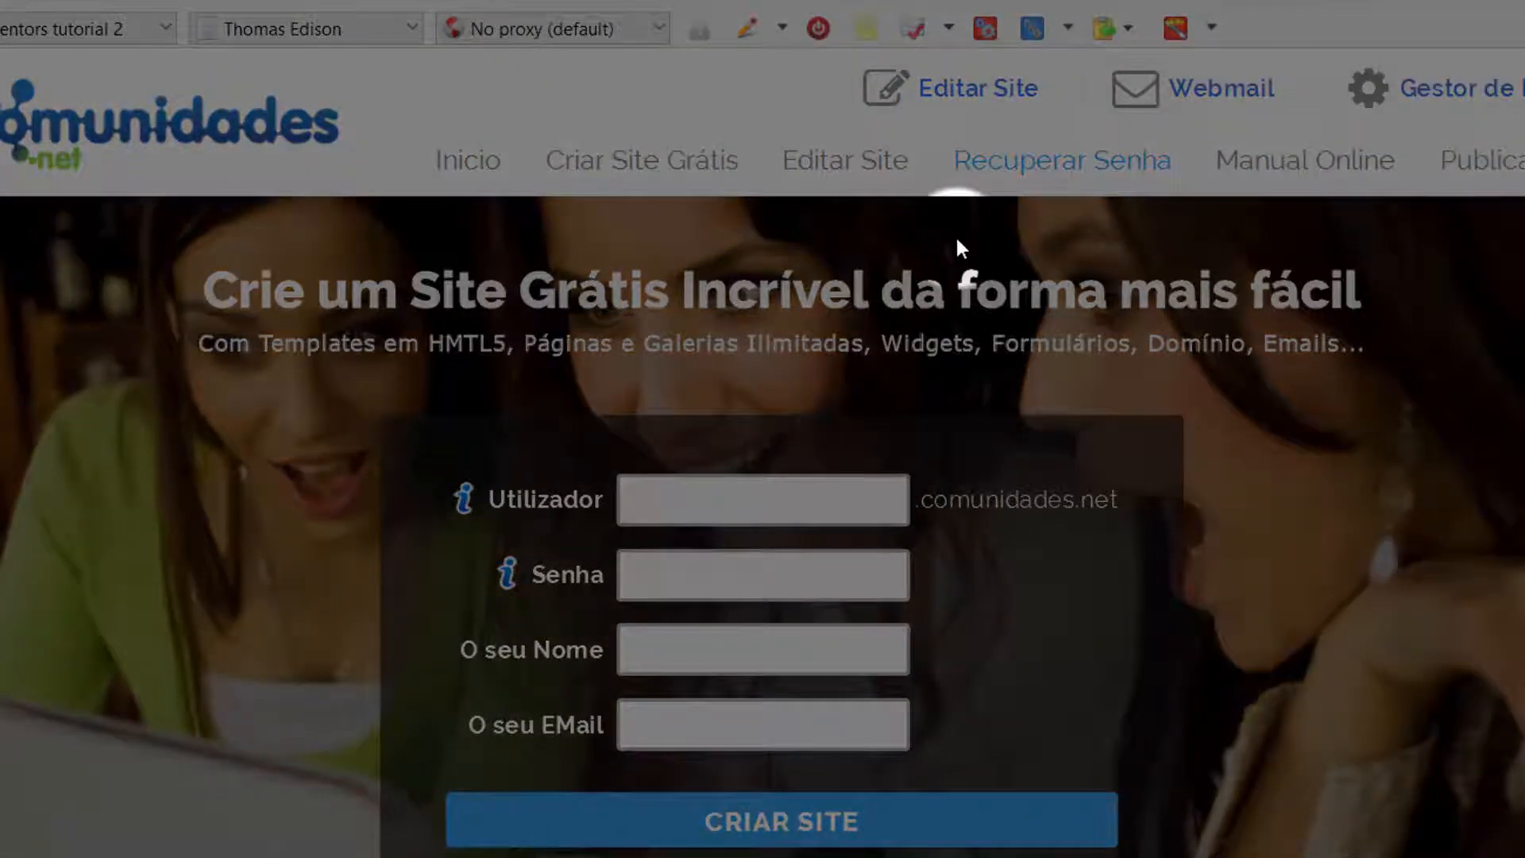
left_click(1175, 30)
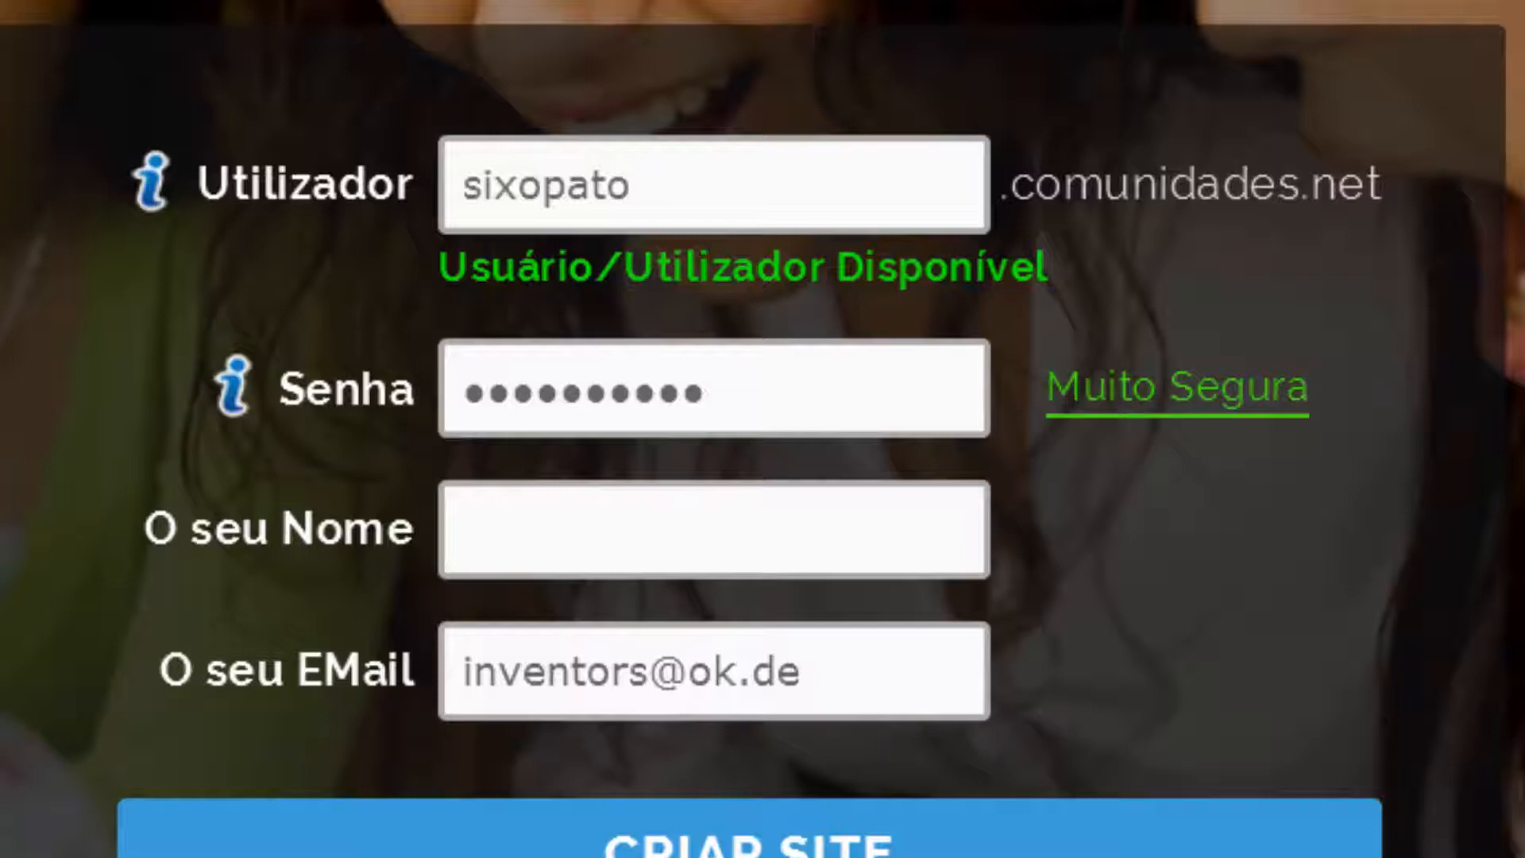
- Create a rule that fills comunidades.net's O seu Nome field with the profile's full name, and autofill the form, including the password field
right_click(528, 522)
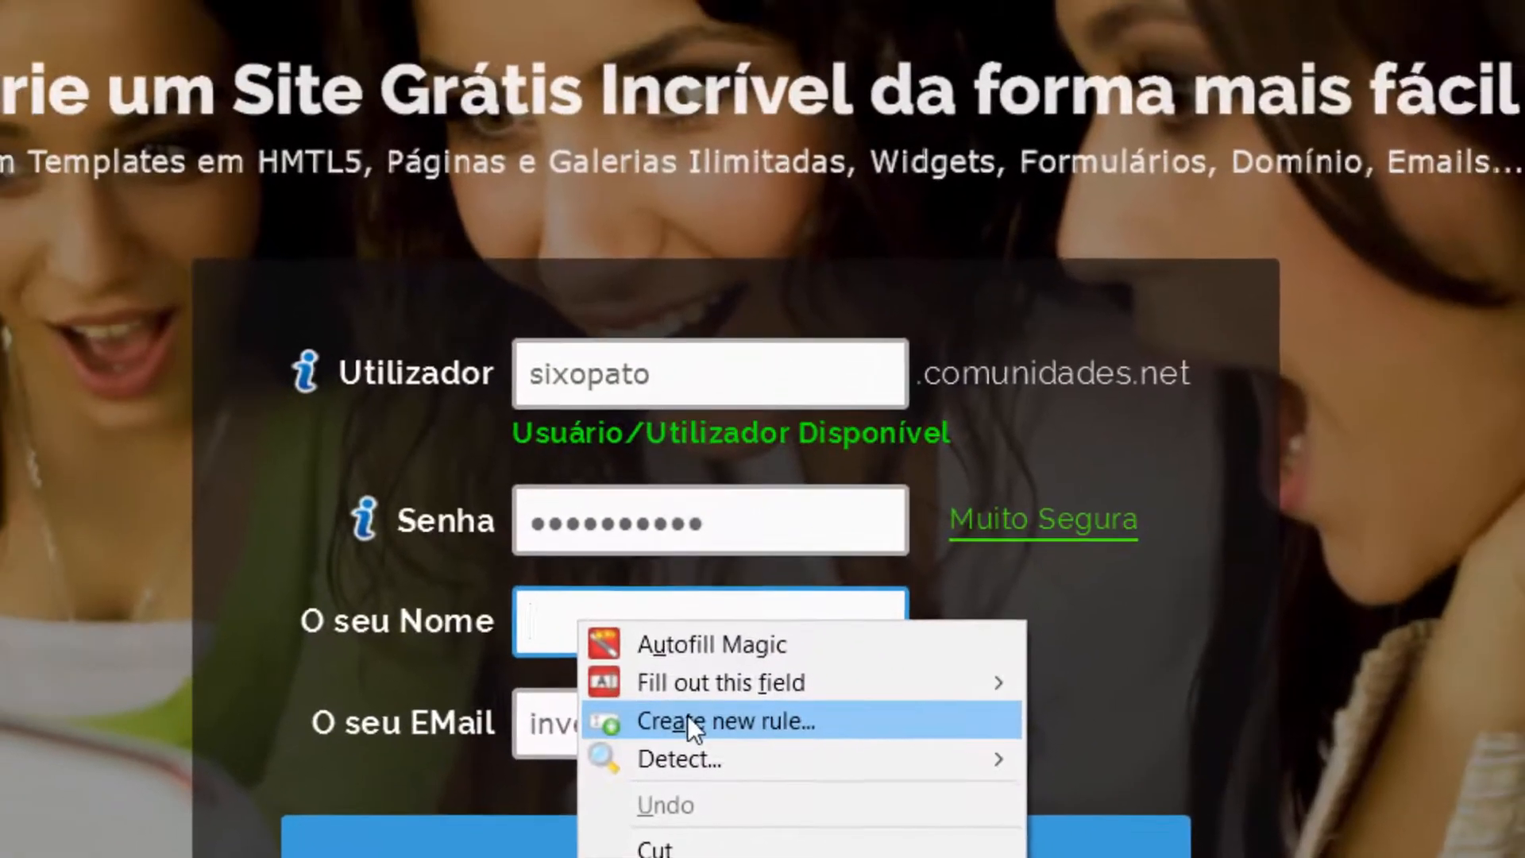
left_click(687, 720)
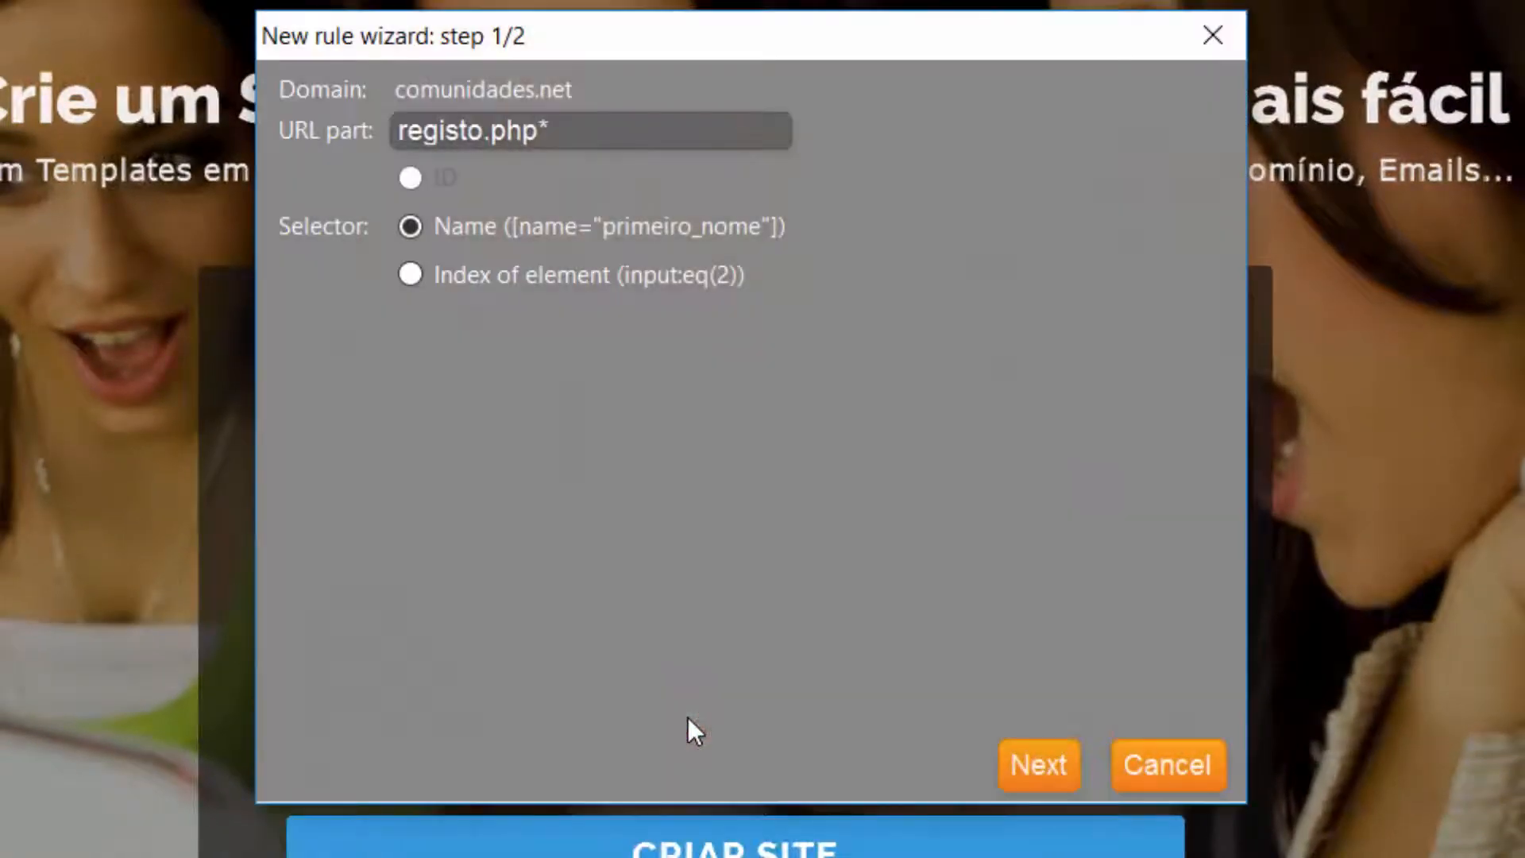
left_click(1040, 769)
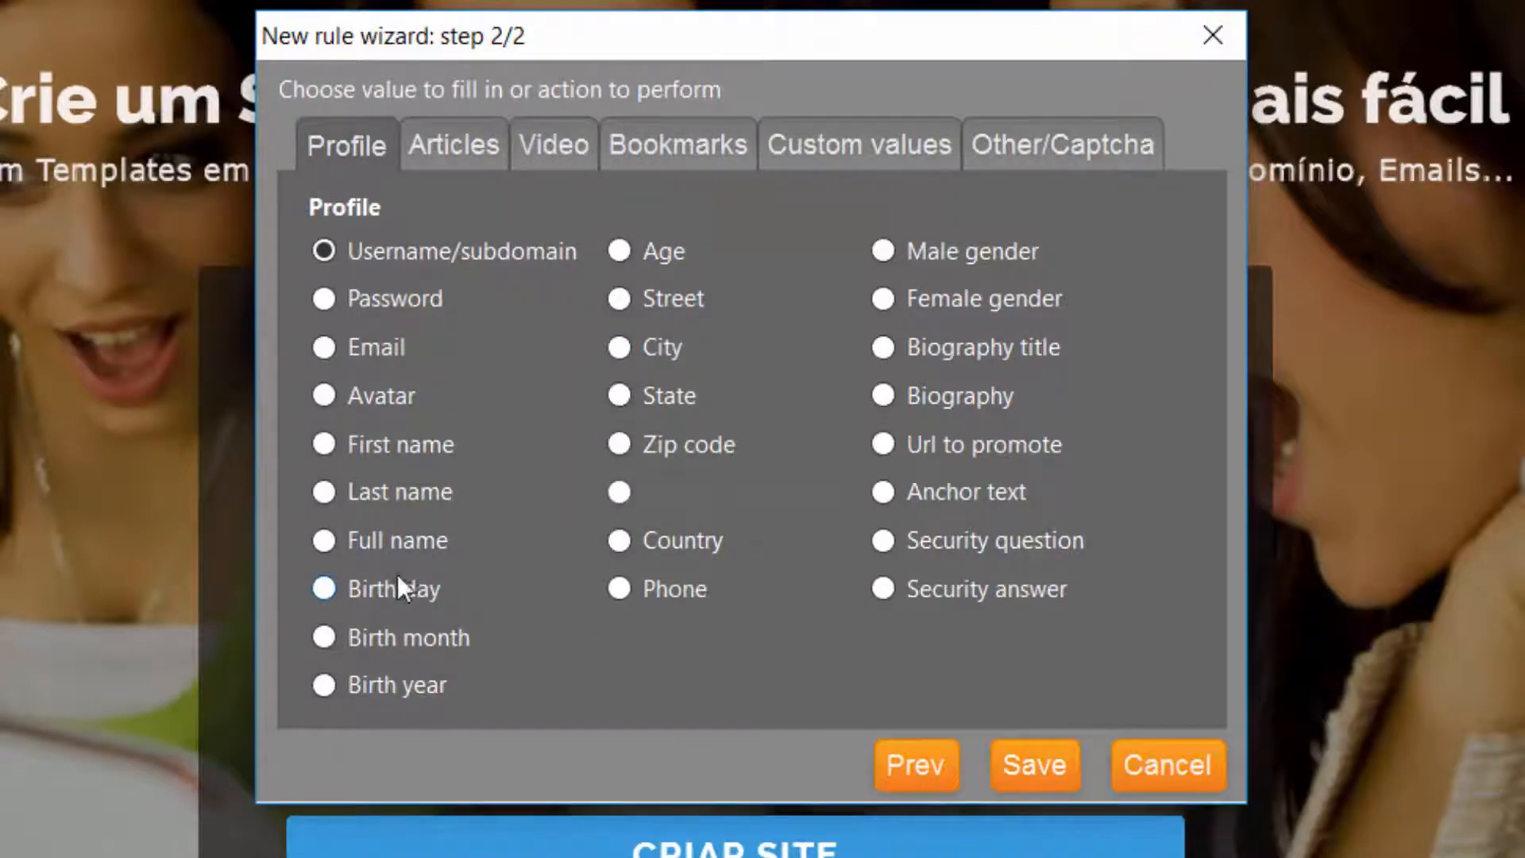
left_click(325, 541)
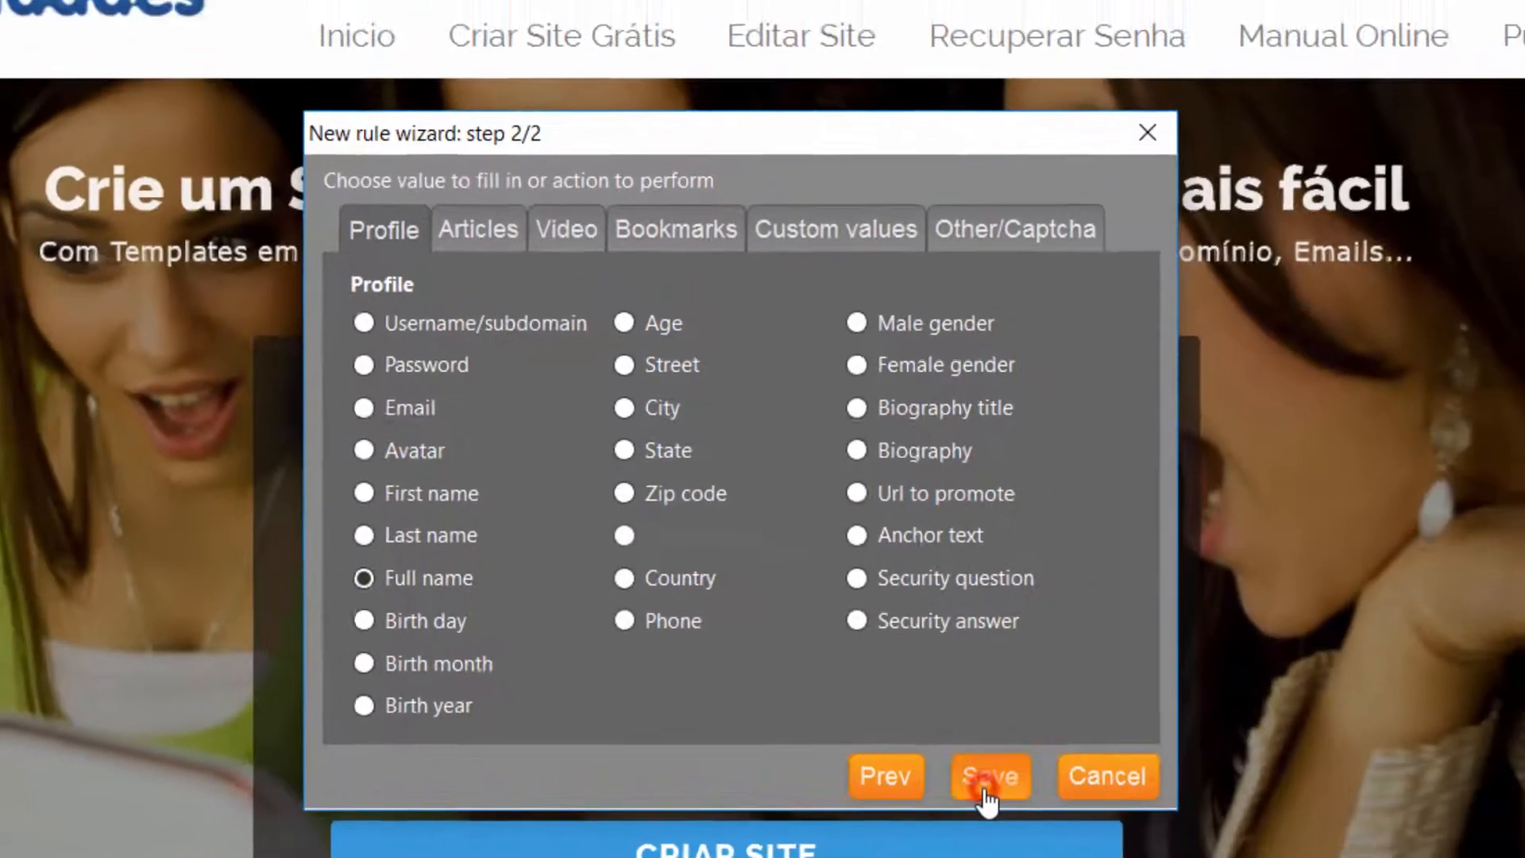
left_click(1026, 767)
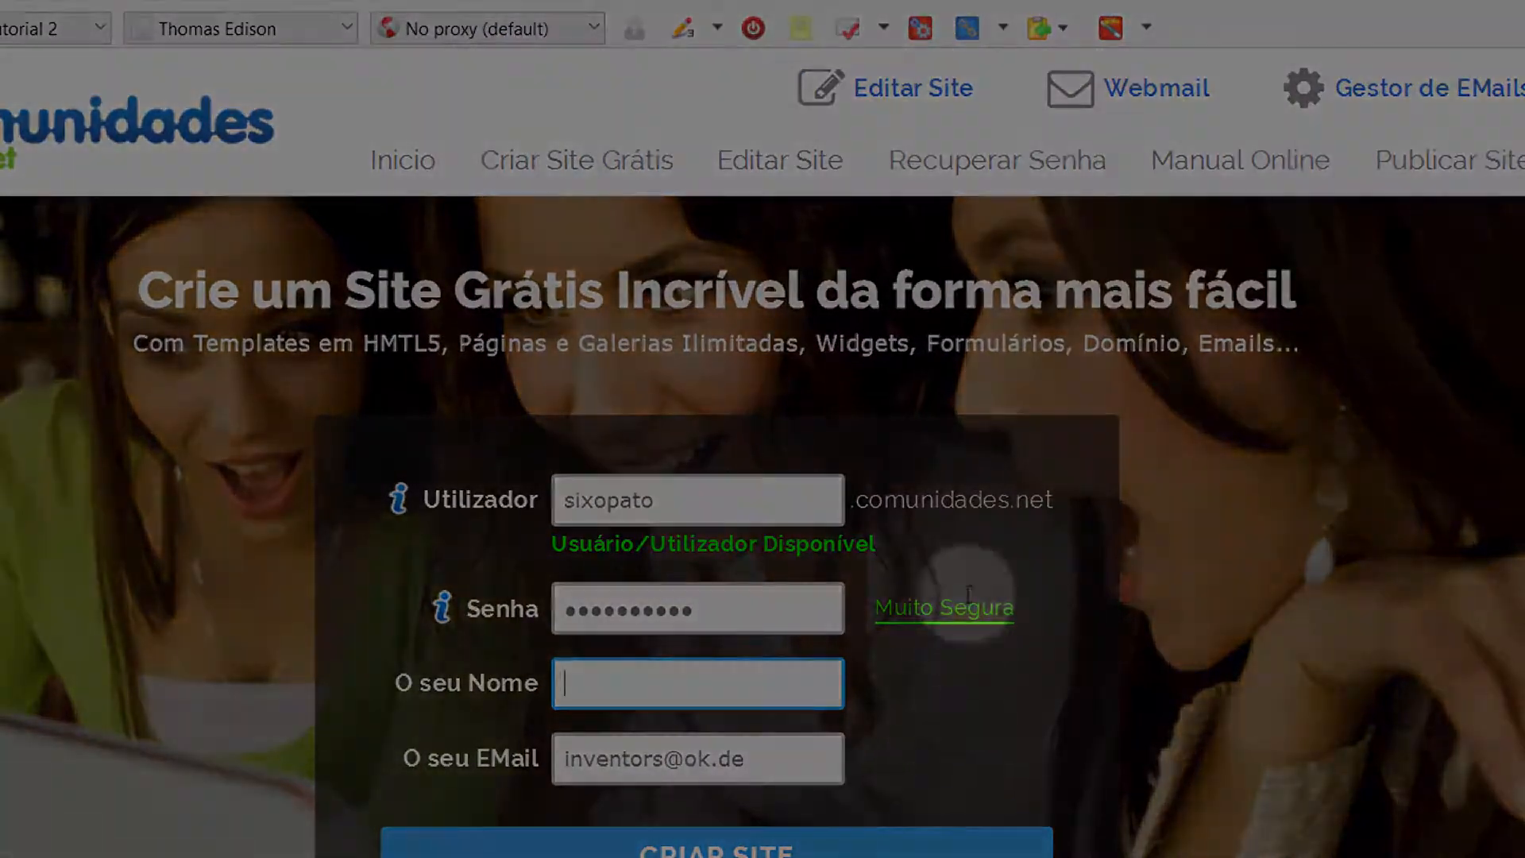
left_click(1110, 30)
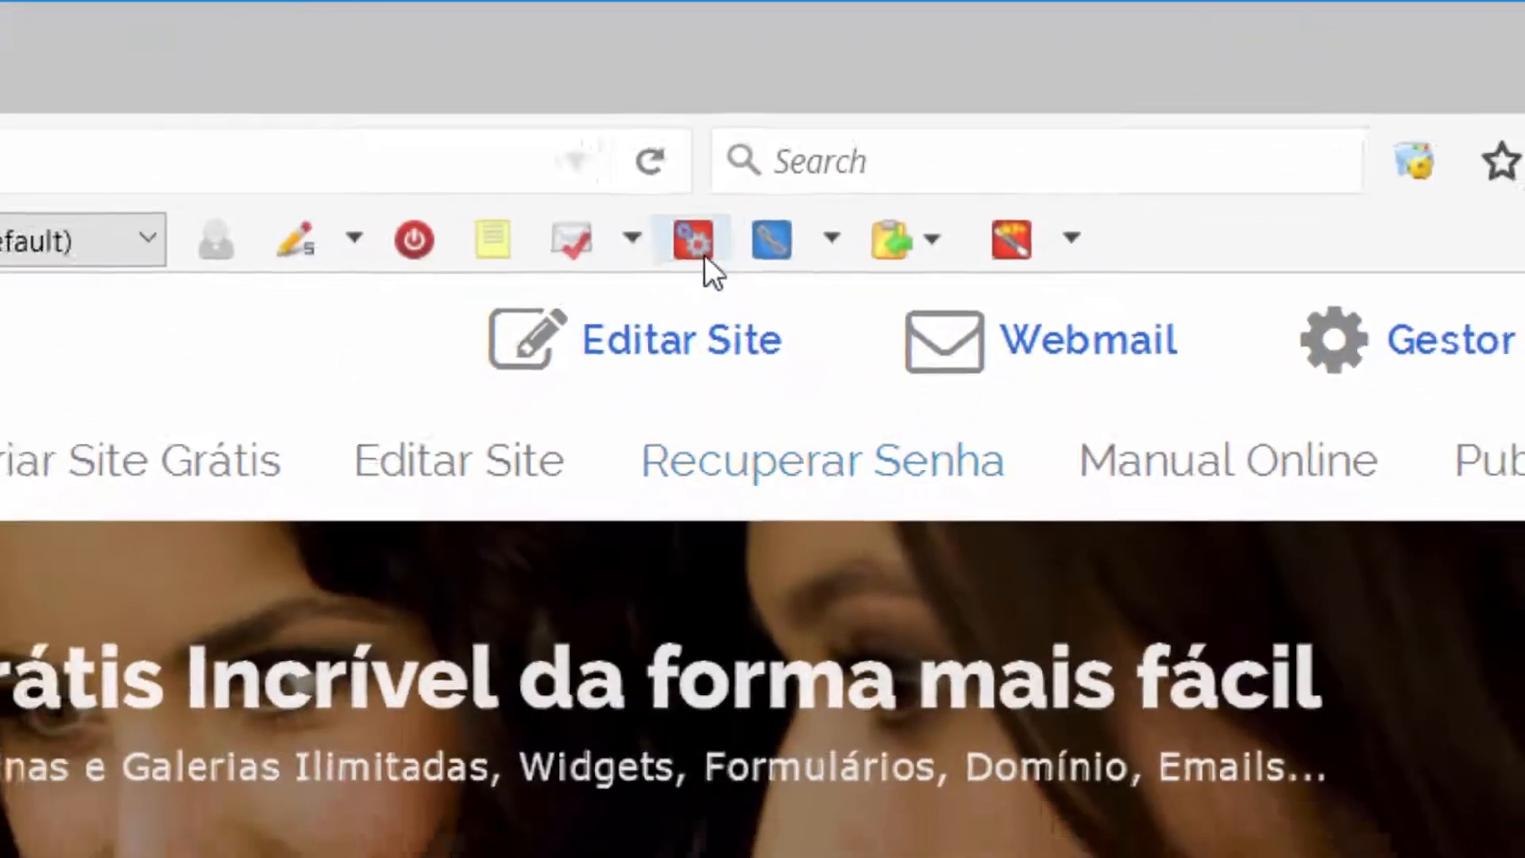
- Create a note for comunidades.net with Sitebuilder as the platform type and Italian as the language
left_click(703, 254)
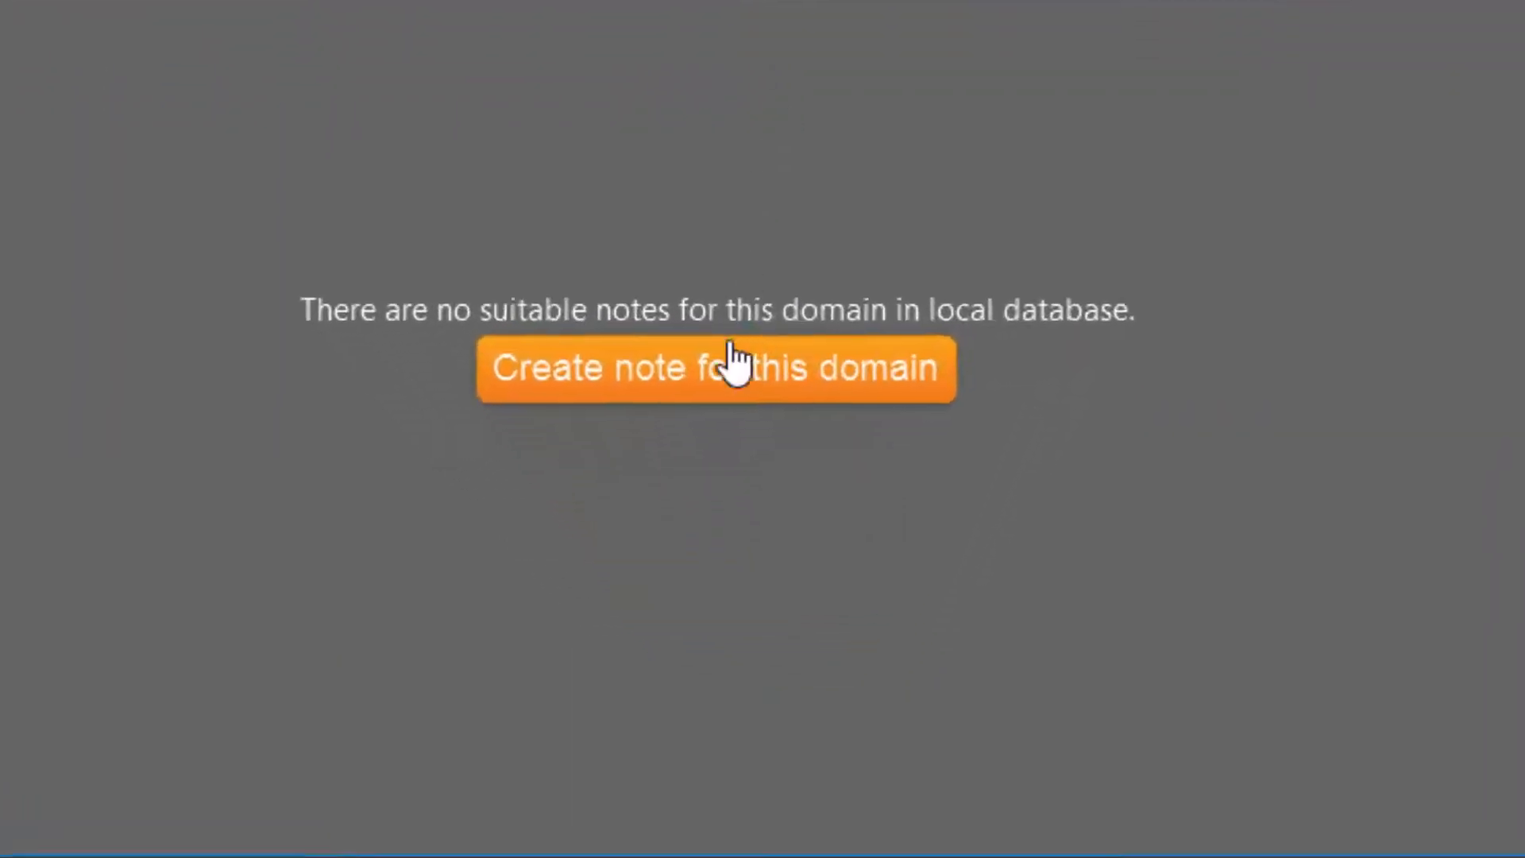
left_click(763, 669)
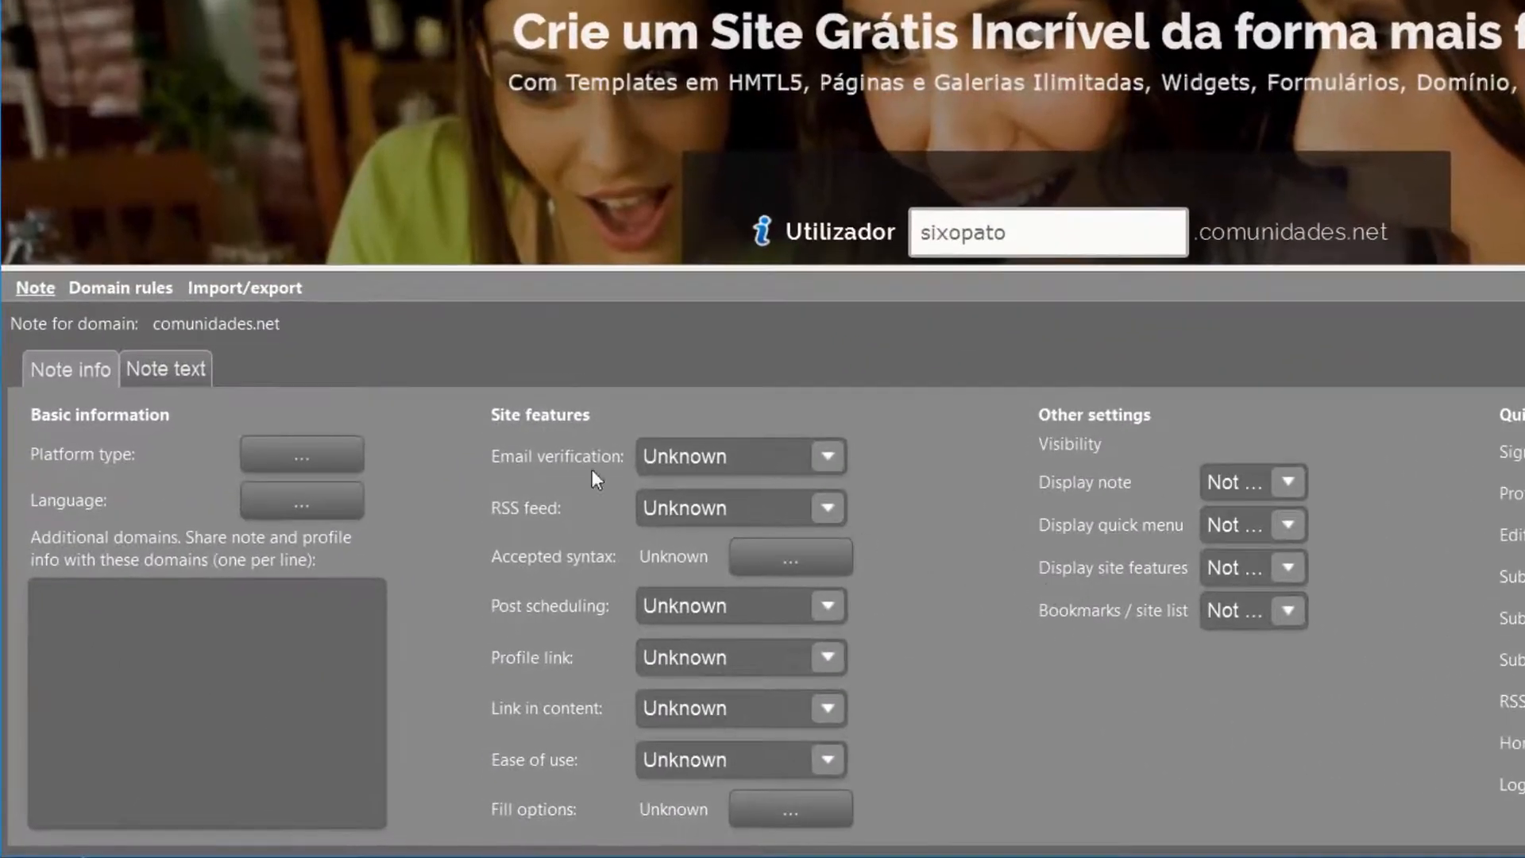
left_click(329, 472)
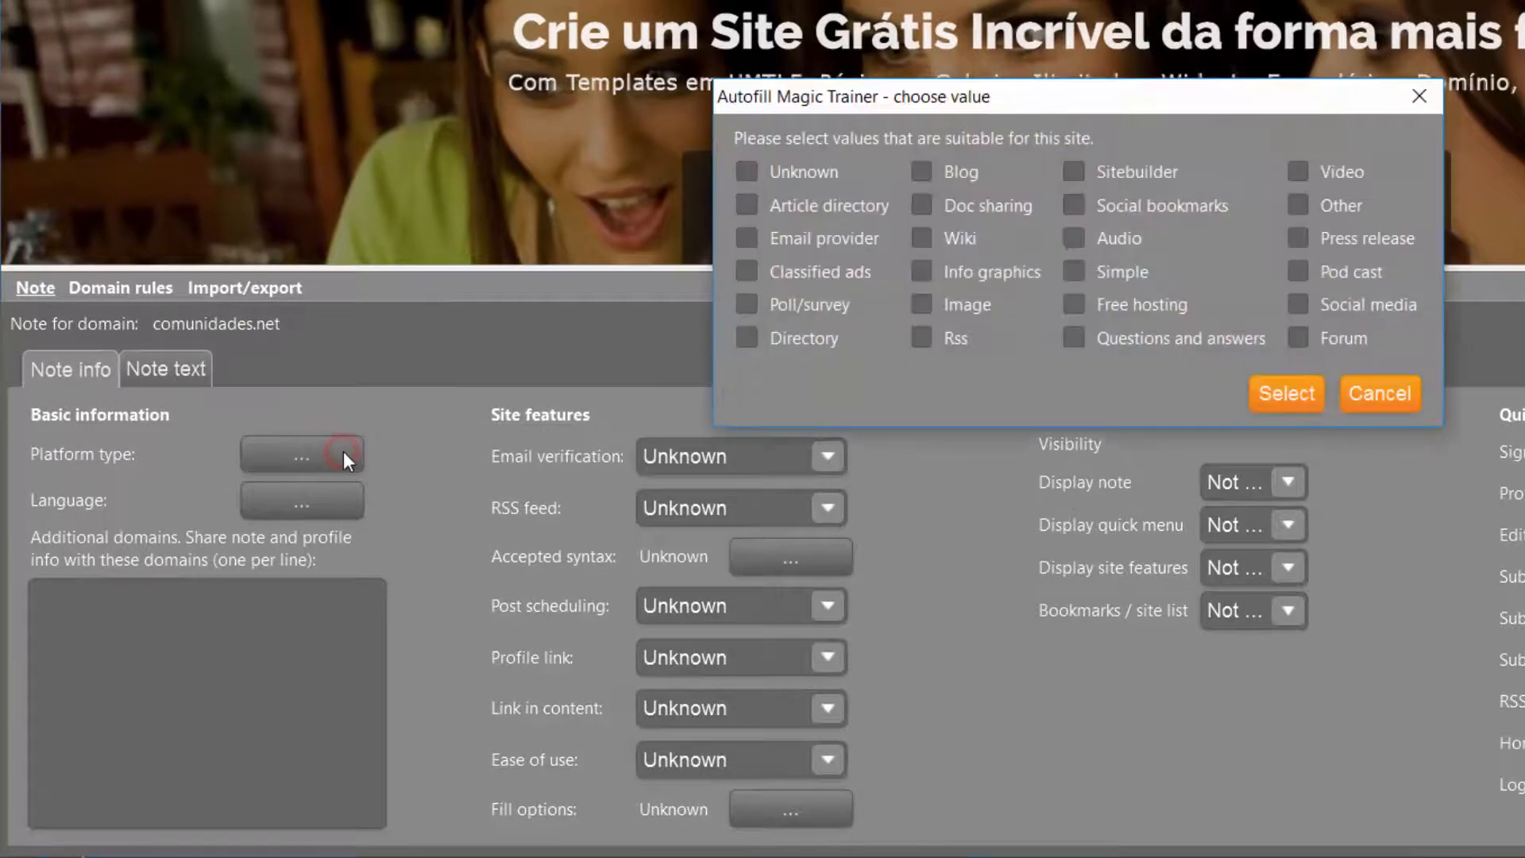
left_click(1075, 168)
left_click(1286, 393)
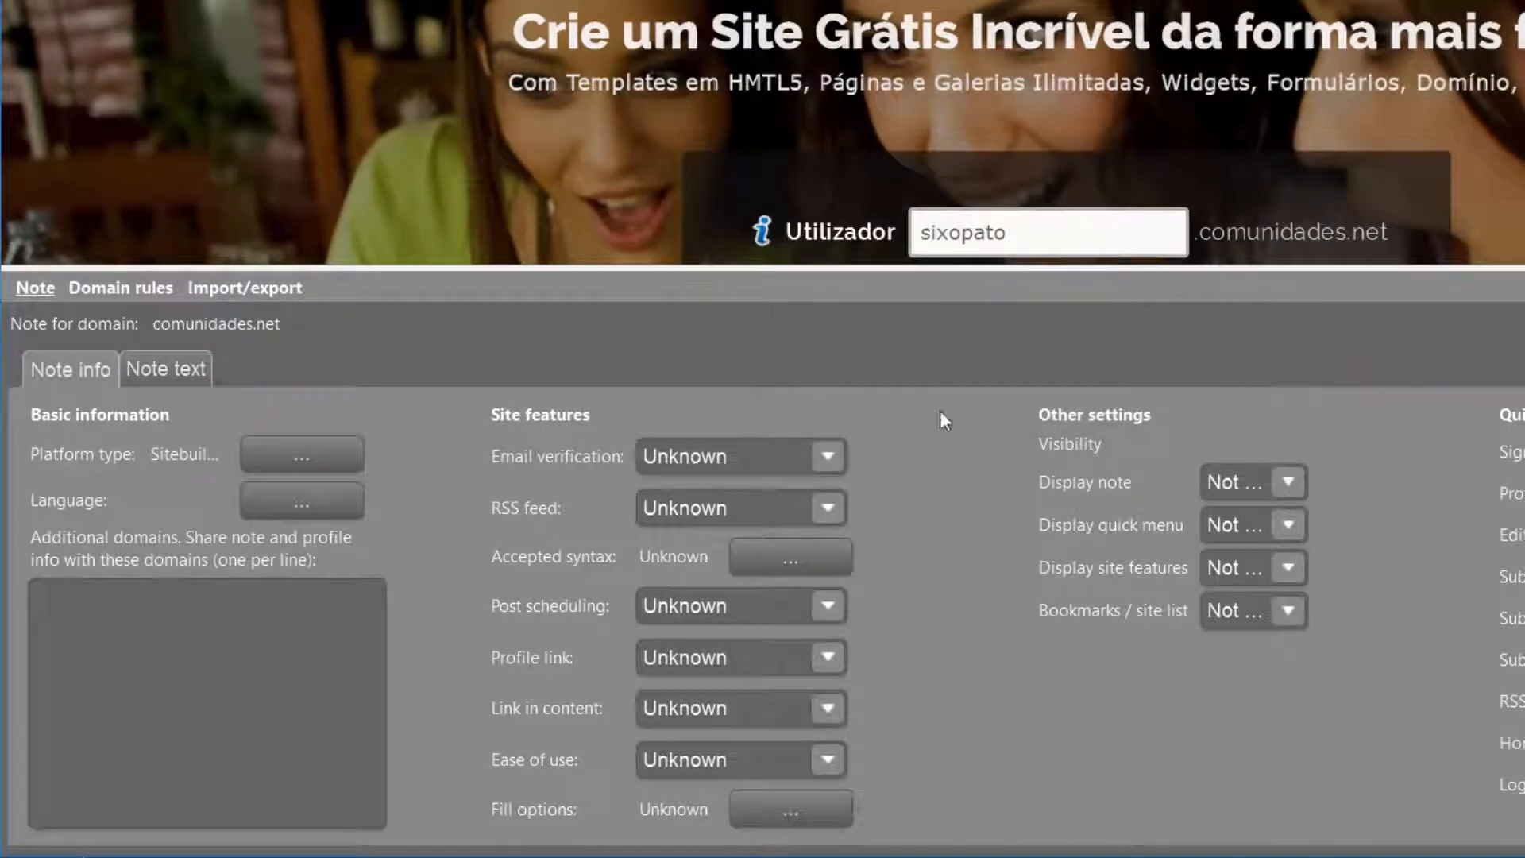
left_click(350, 502)
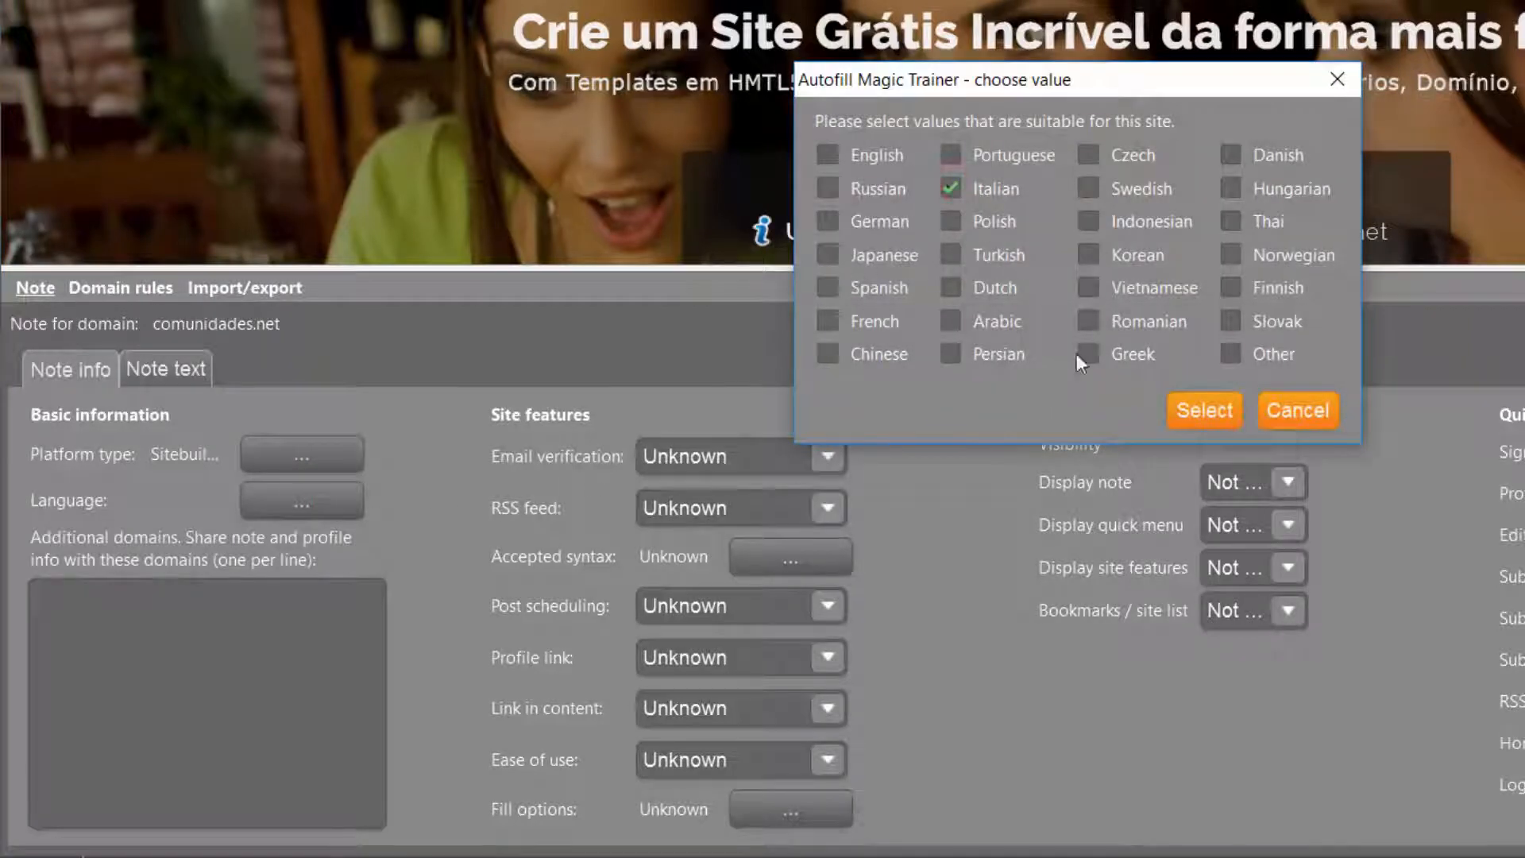
left_click(1205, 411)
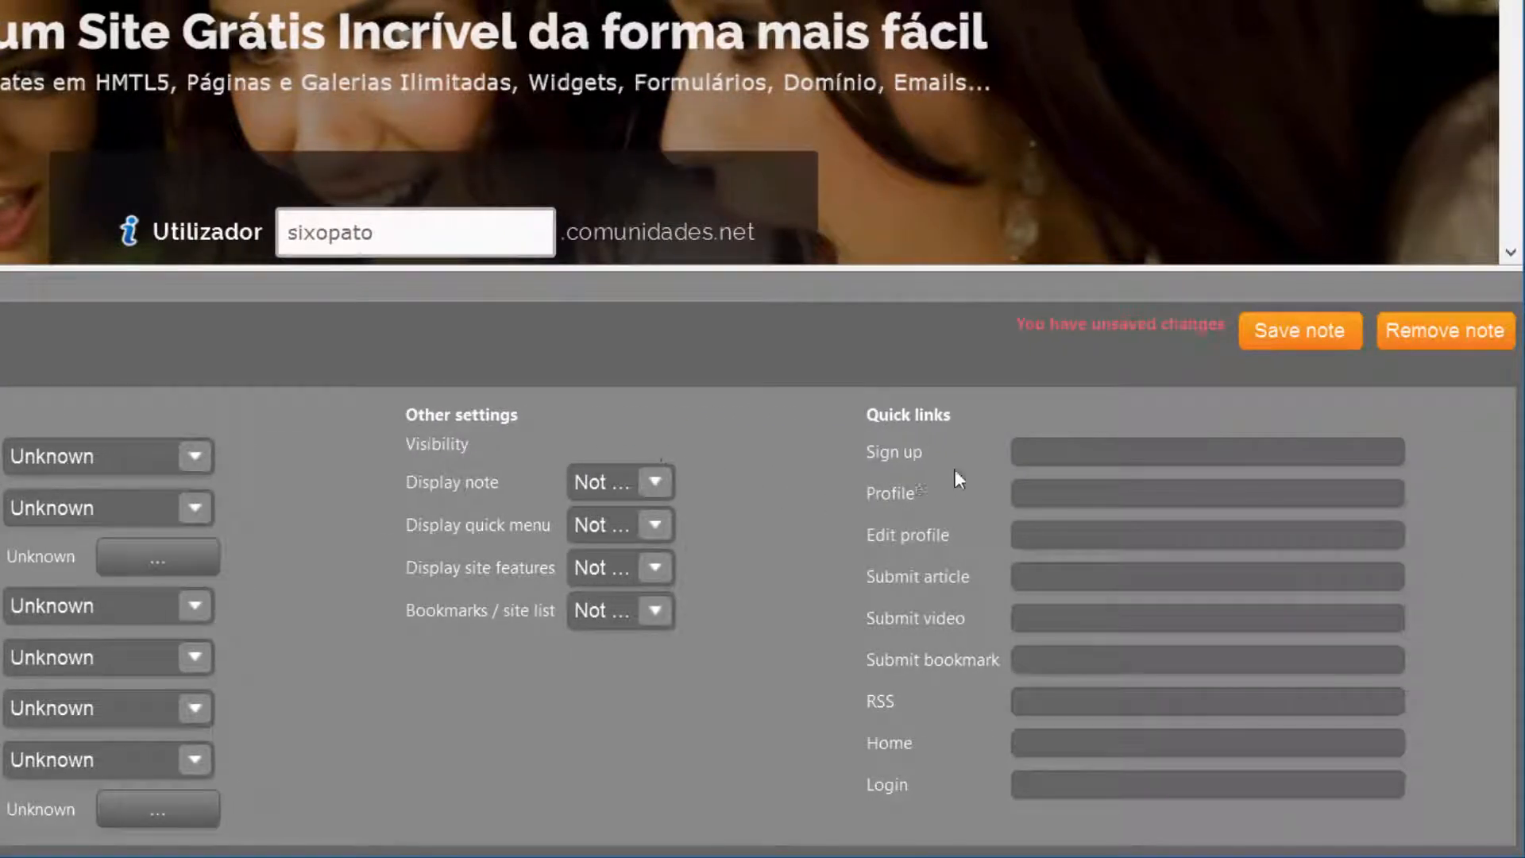
left_click(1029, 450)
key("ctrl+v")
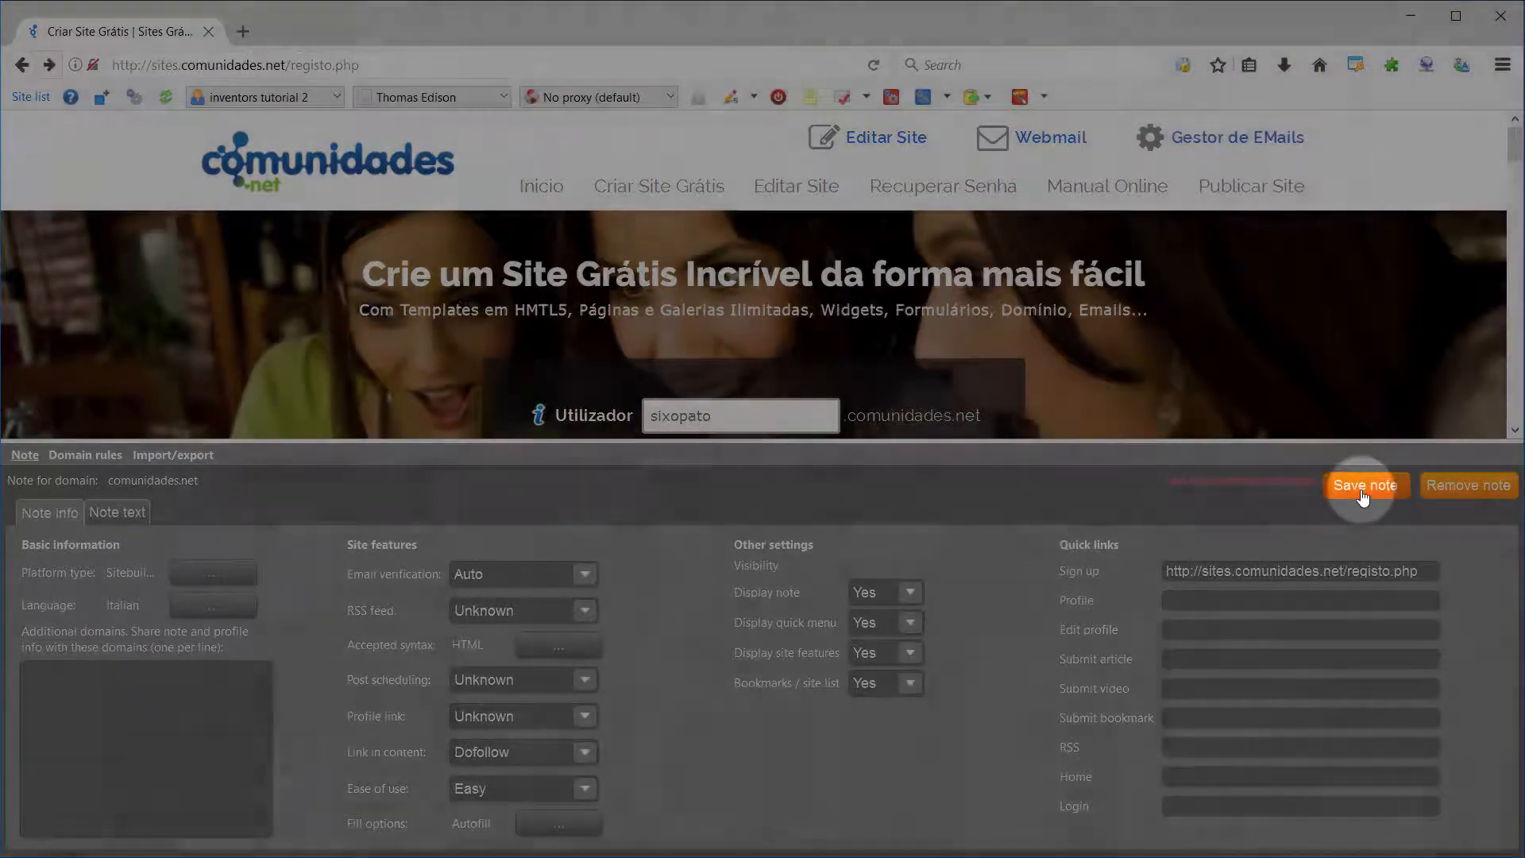
left_click(1361, 494)
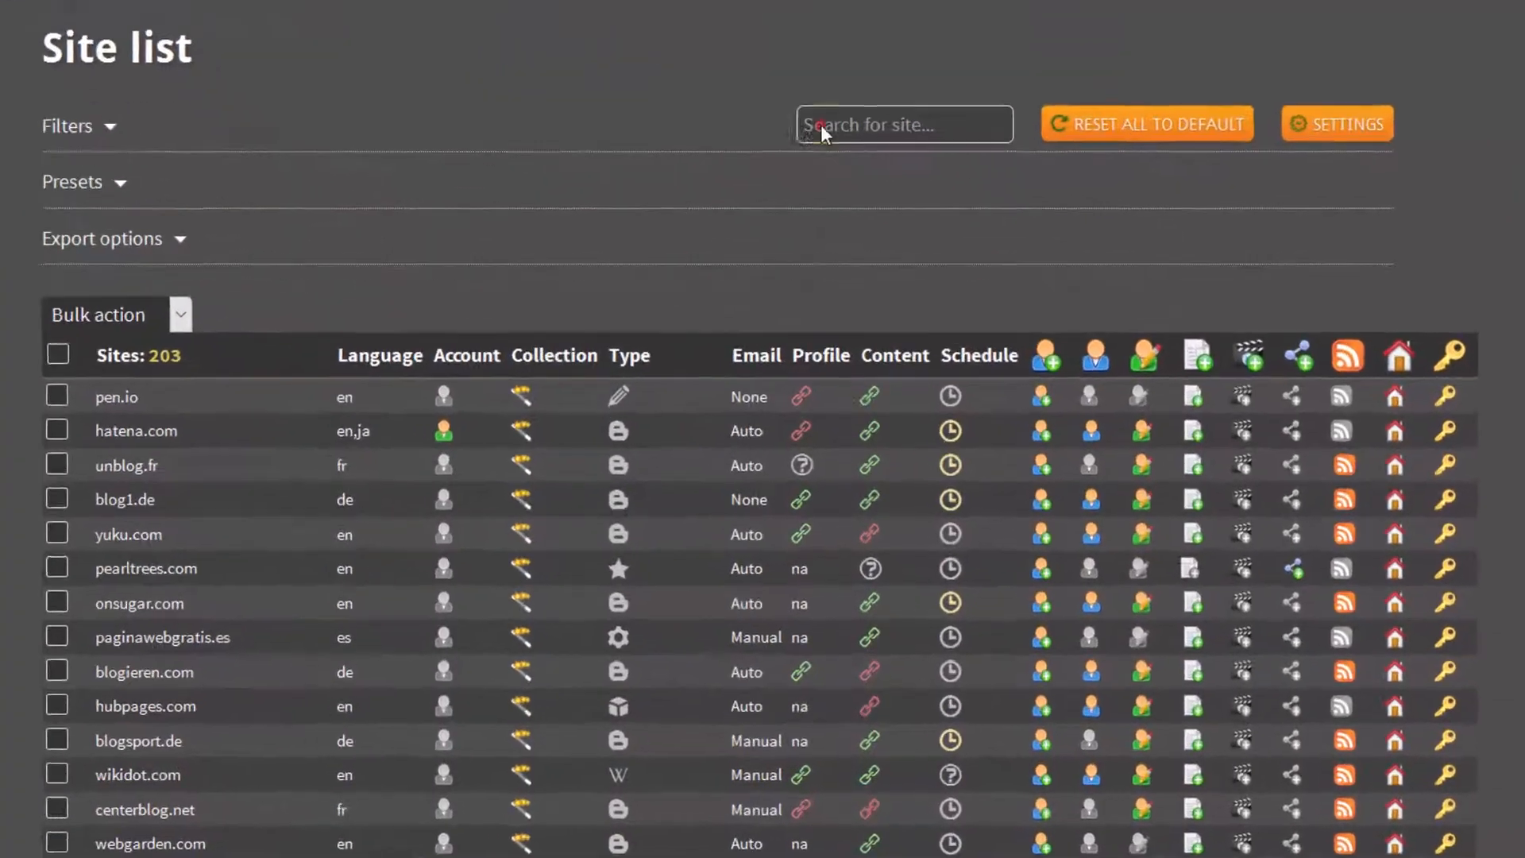
- Search the site list for "comu"
left_click(827, 303)
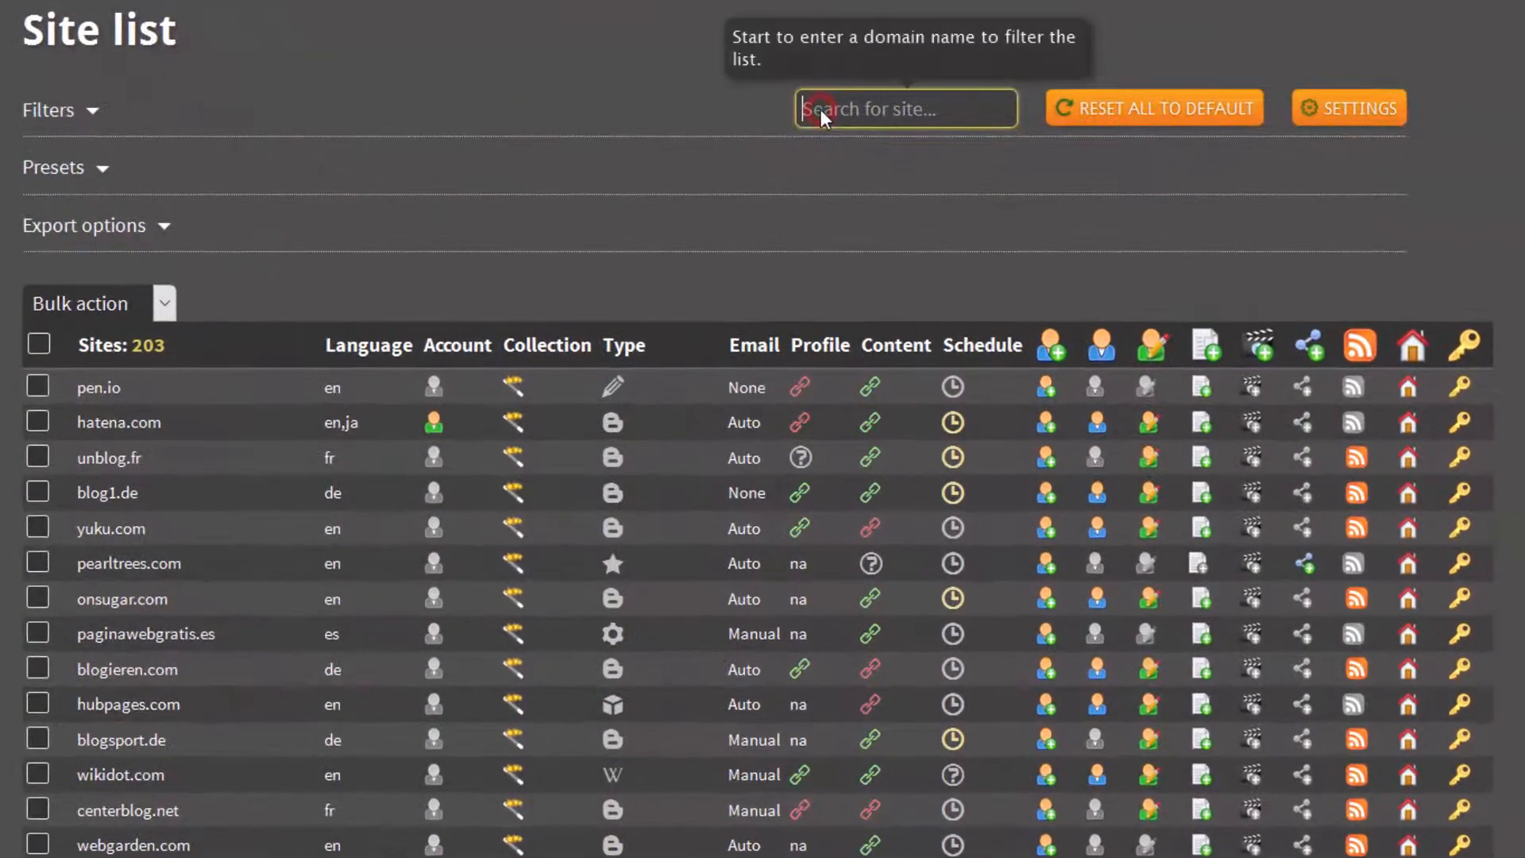
type("comu")
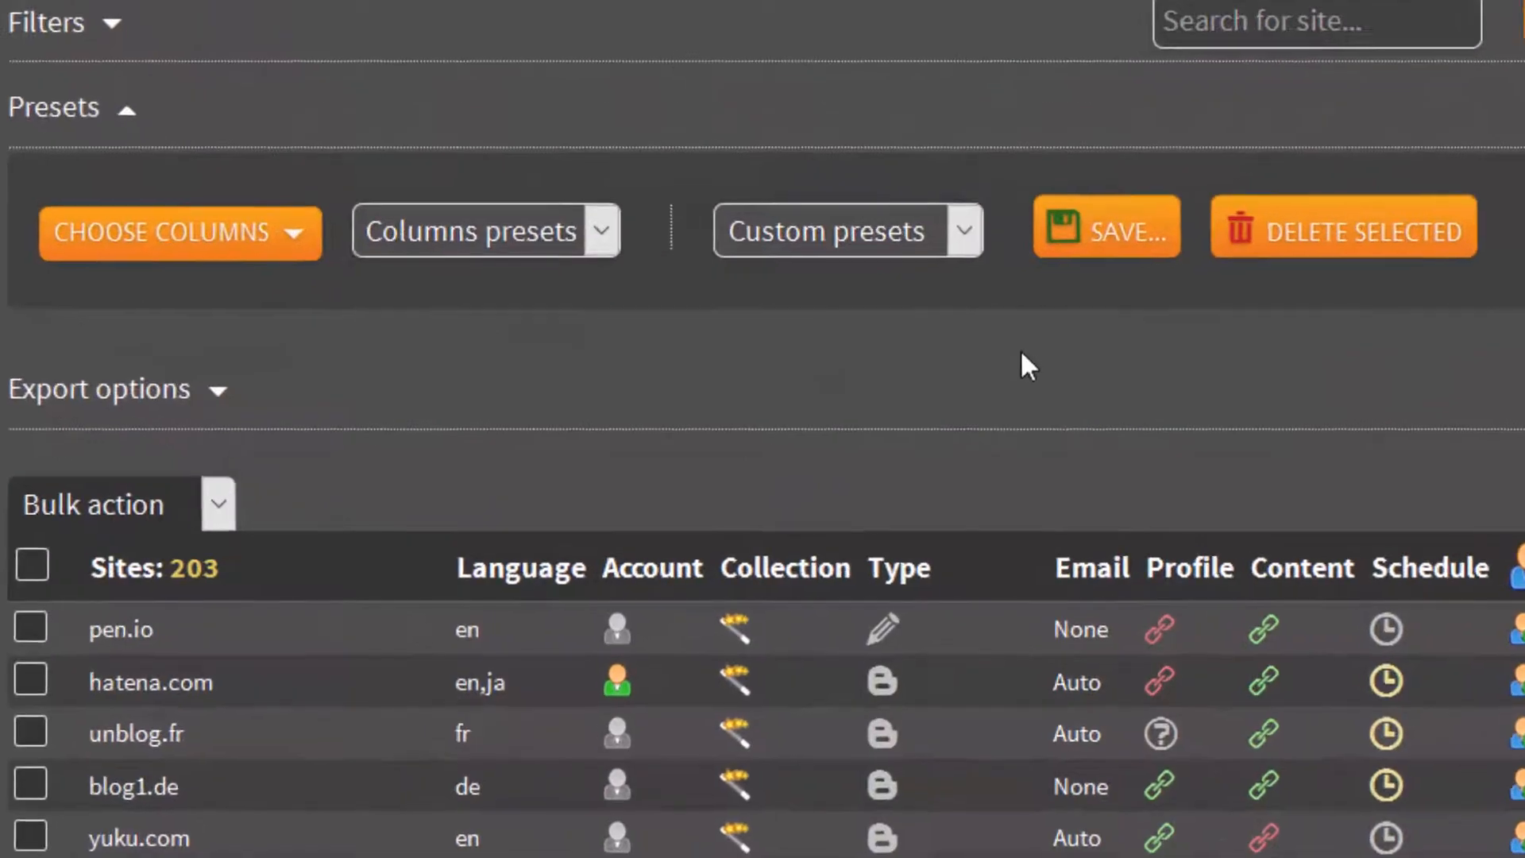
- Load the custom preset "My PBN" in the site list and choose the Auto-login bulk action for its sites
left_click(964, 234)
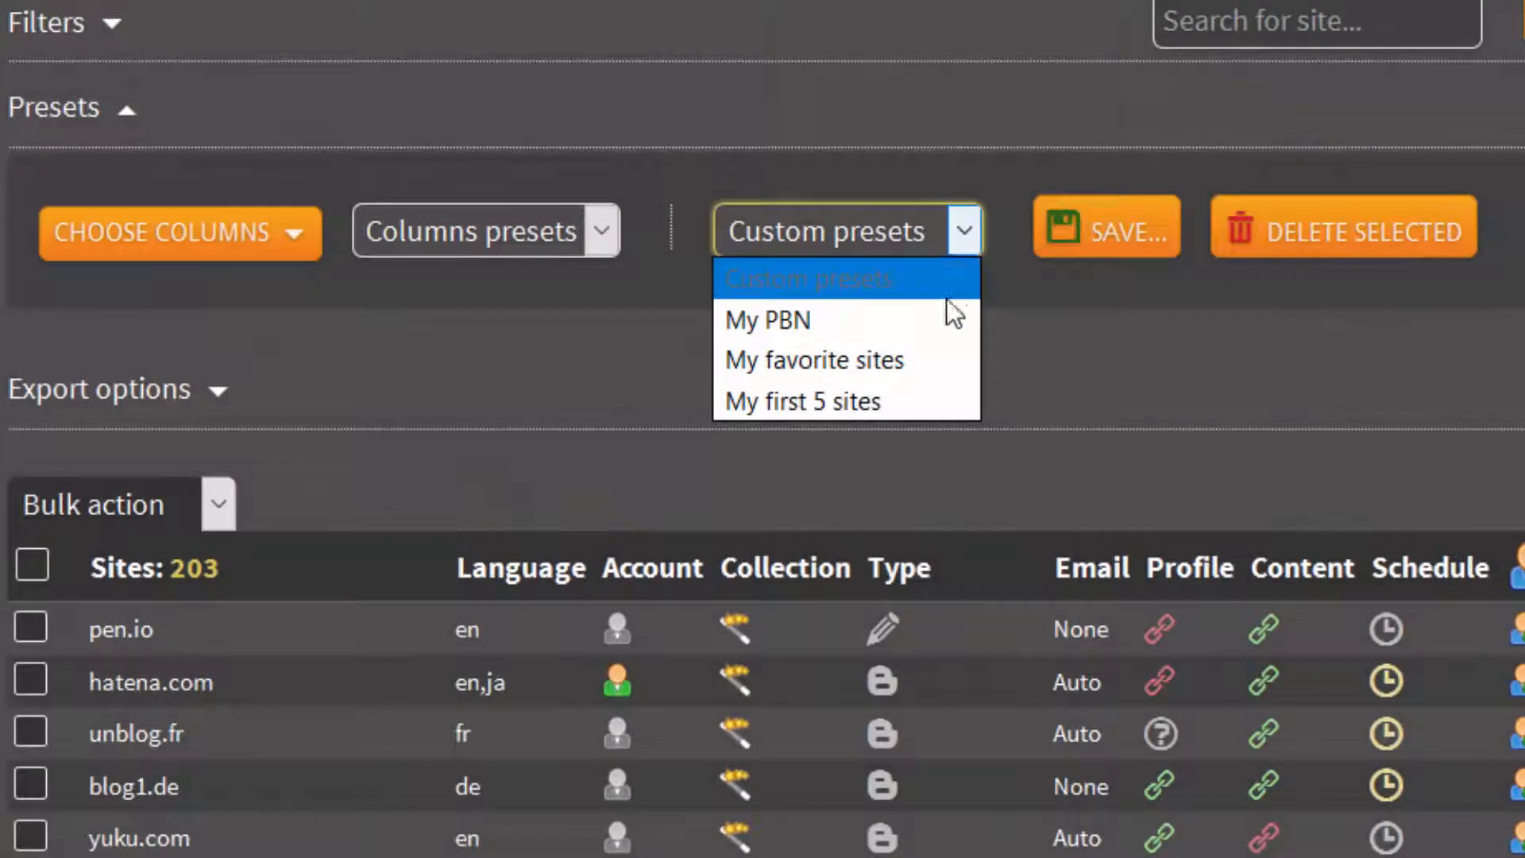
left_click(945, 319)
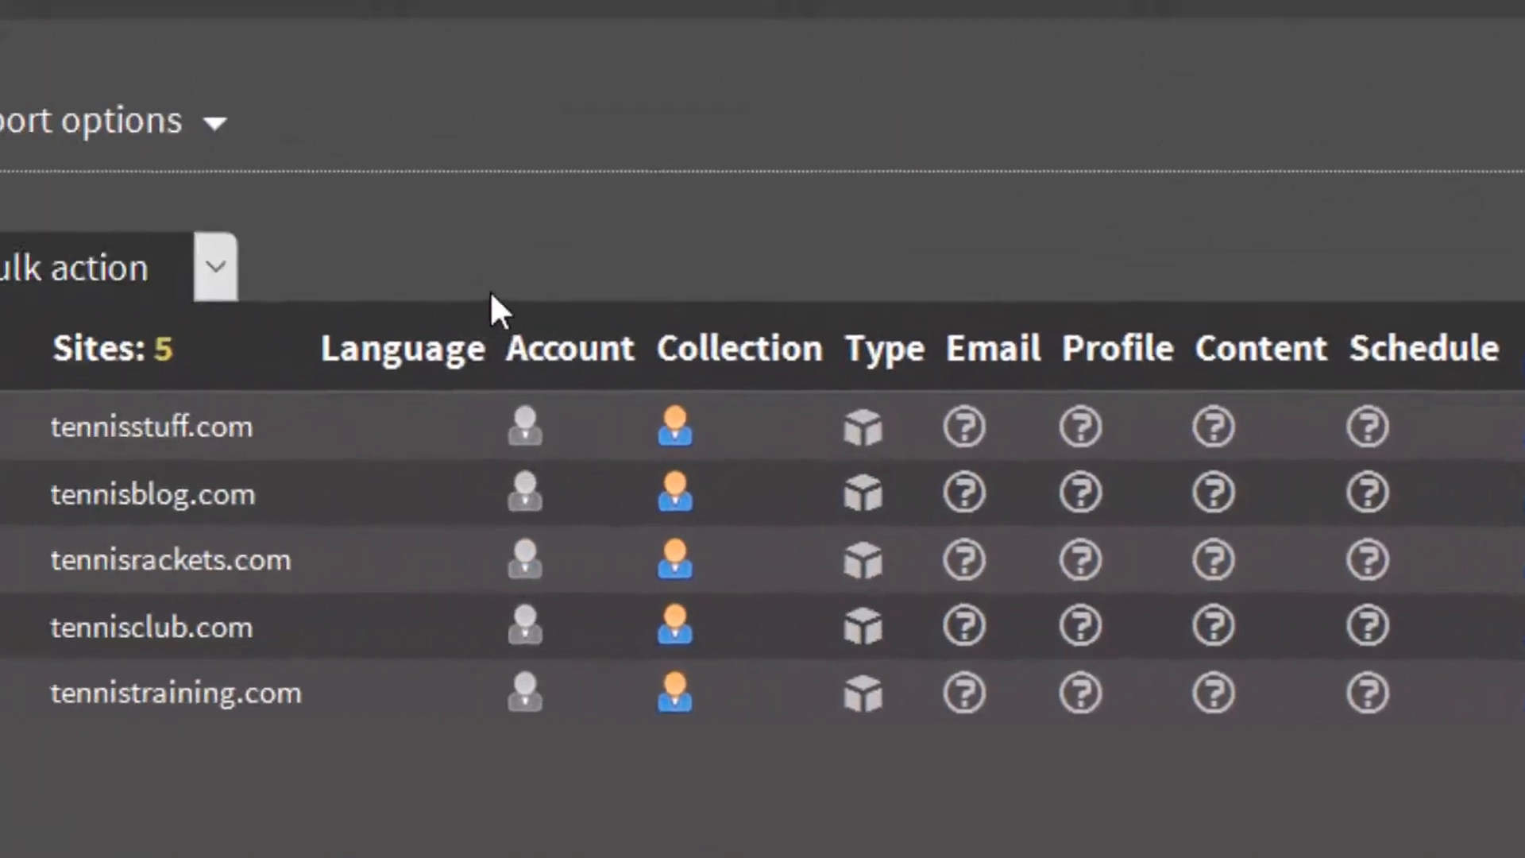
left_click(224, 276)
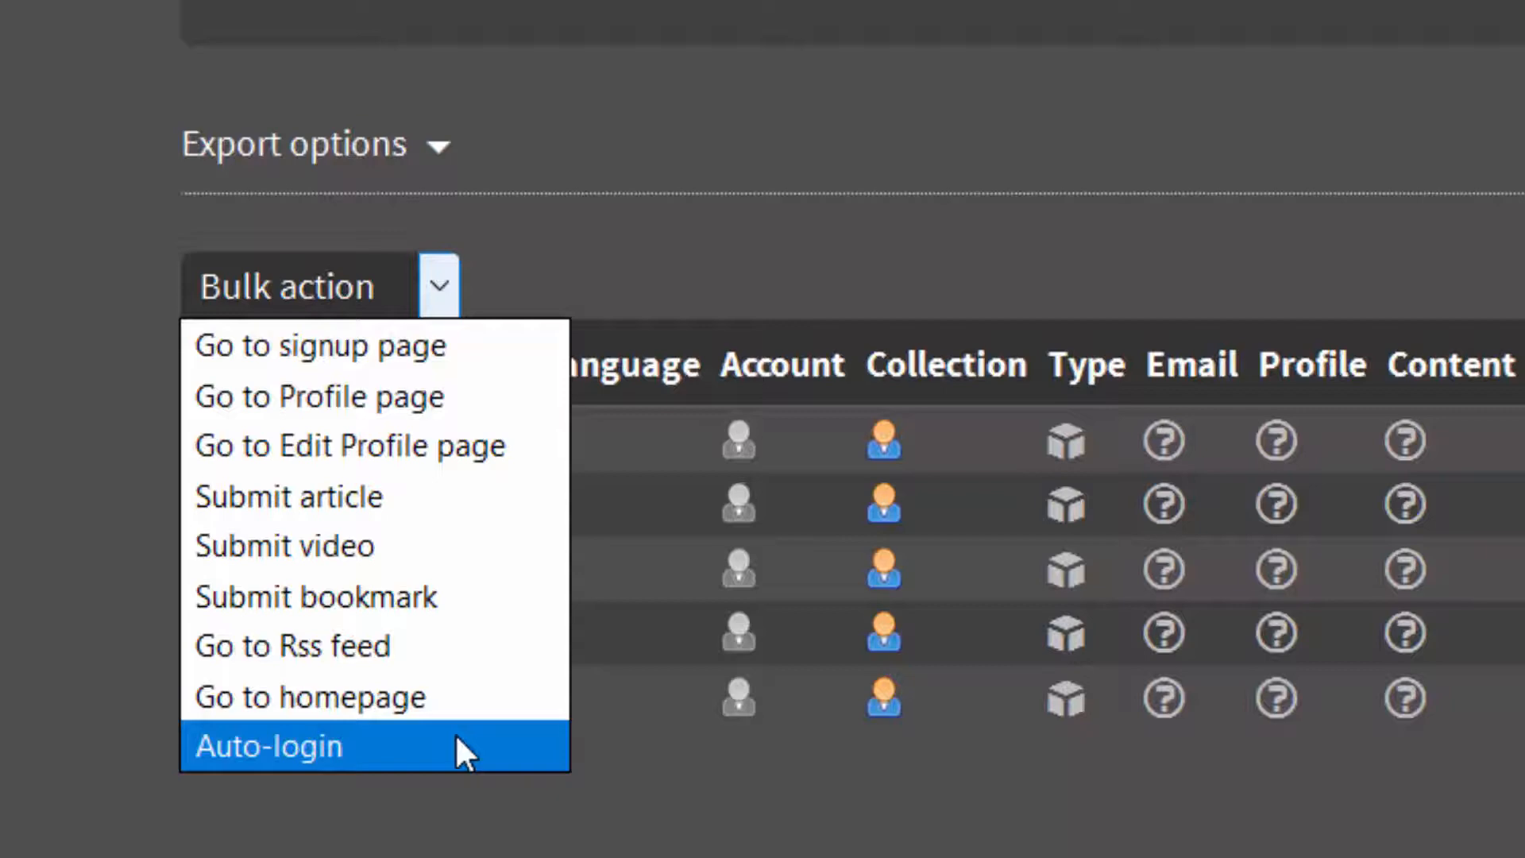
left_click(510, 810)
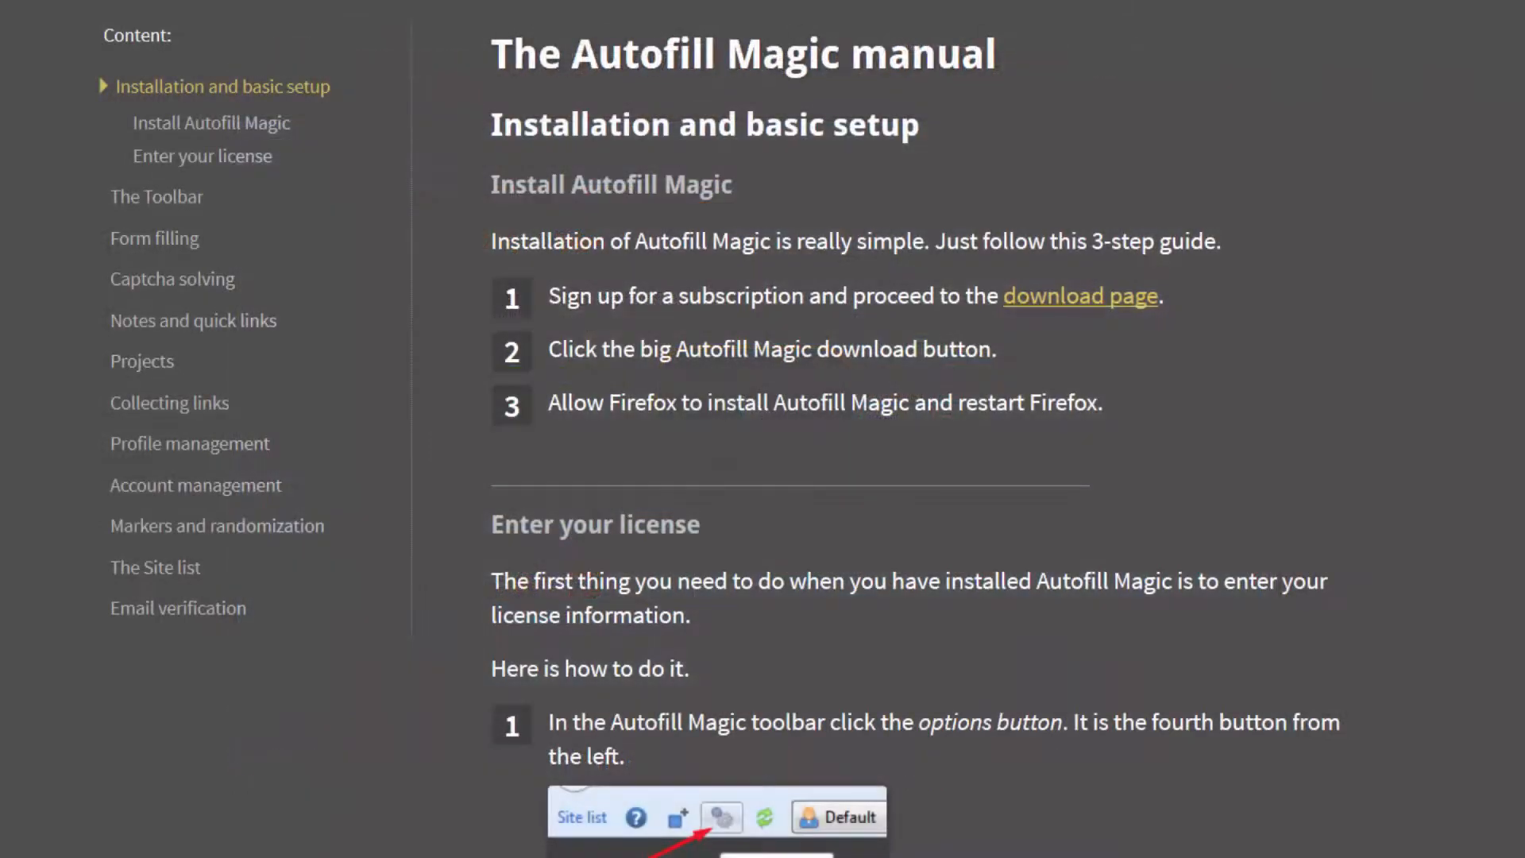
- Examine the Autofill Magic manual's sections on installation, license entry, the toolbar and the ways of filling forms
scroll(915, 439, "down", 2)
scroll(916, 439, "down", 2)
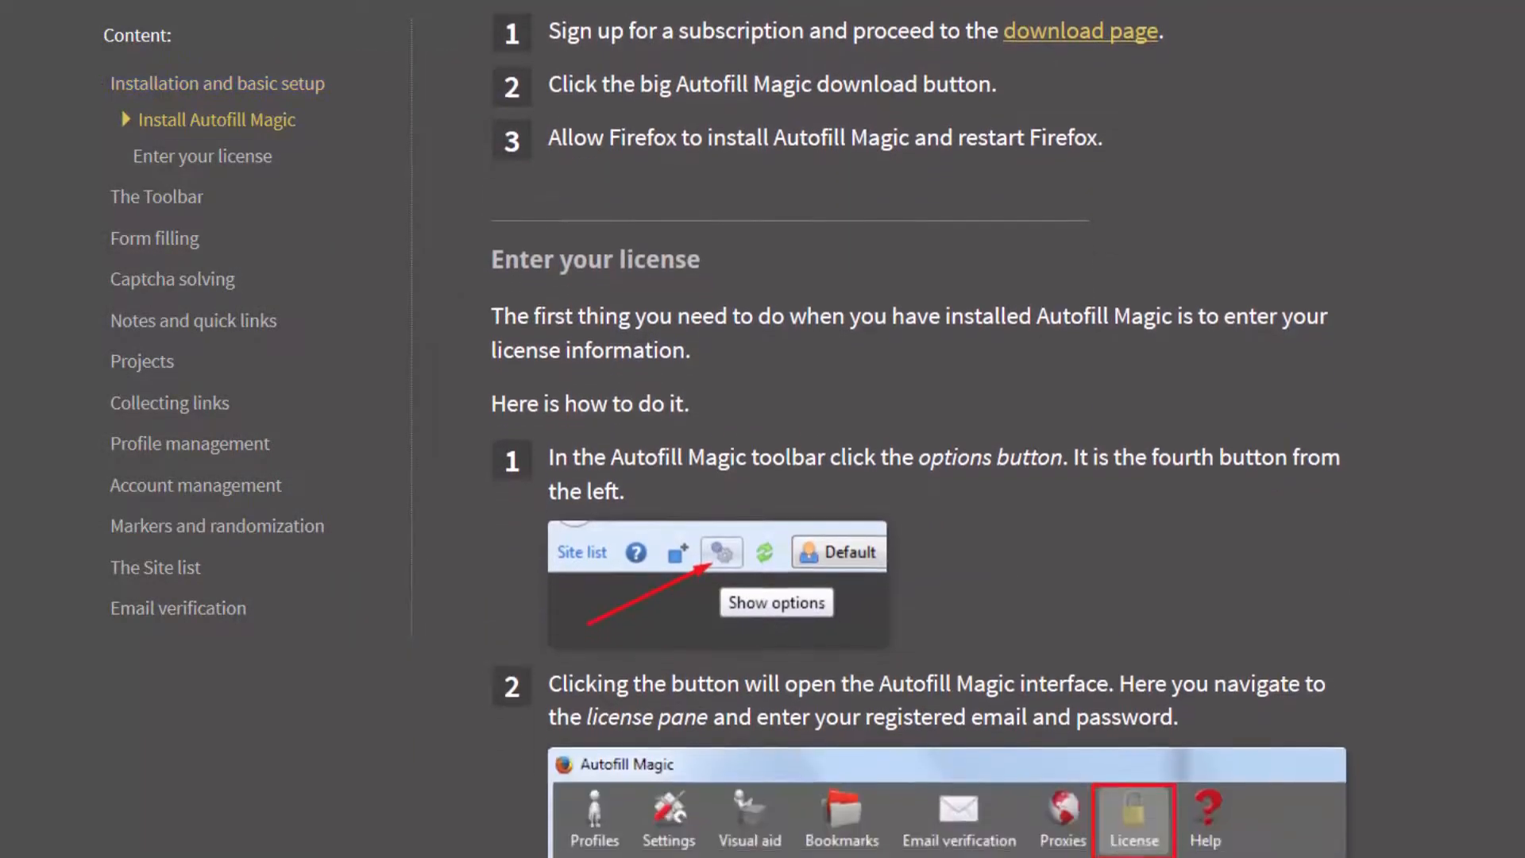
scroll(915, 439, "down", 10)
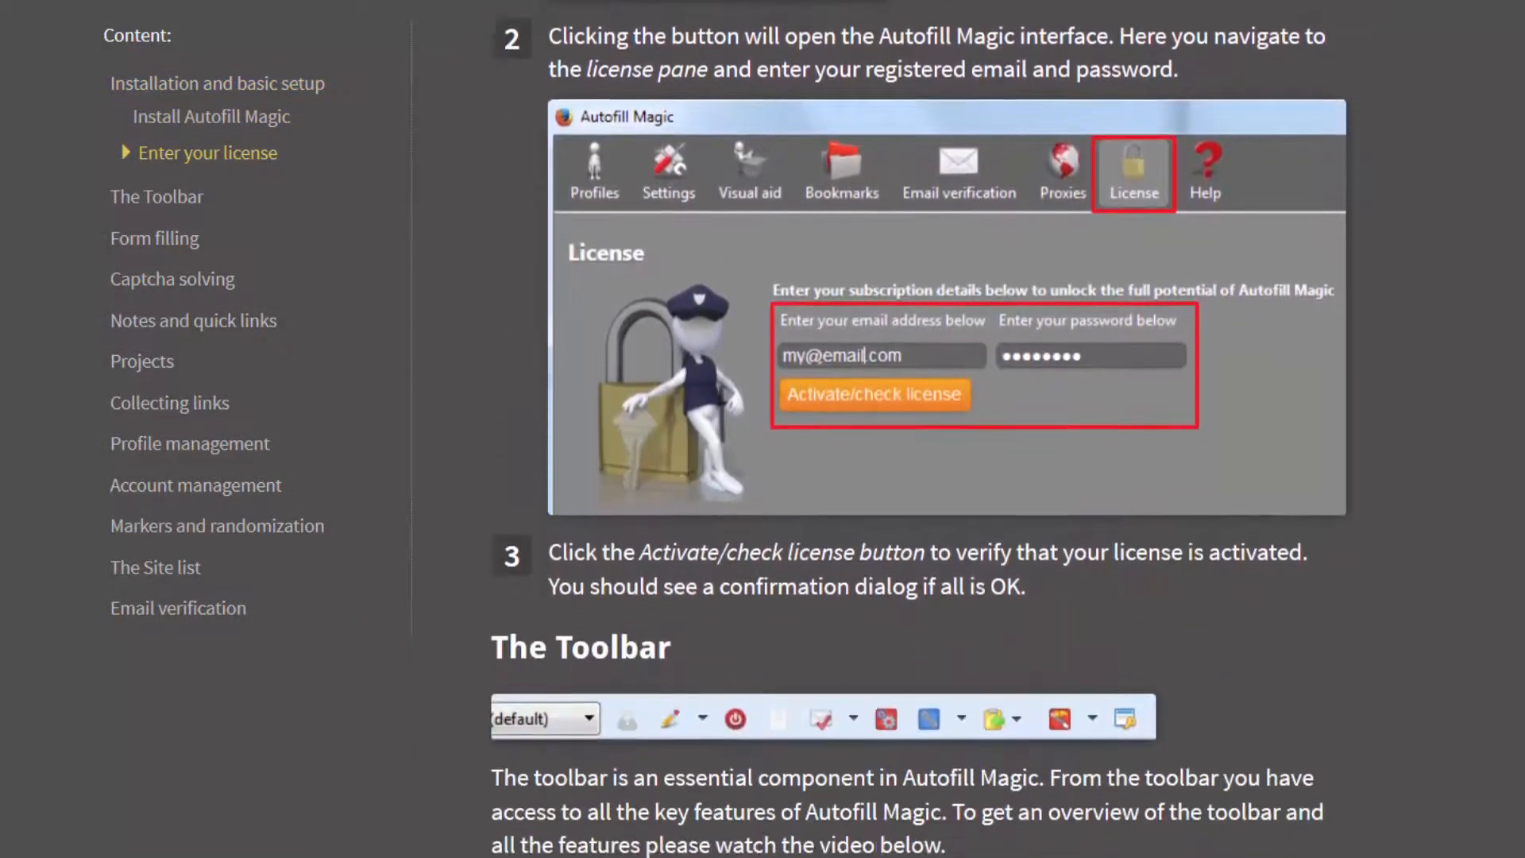
scroll(915, 440, "down", 12)
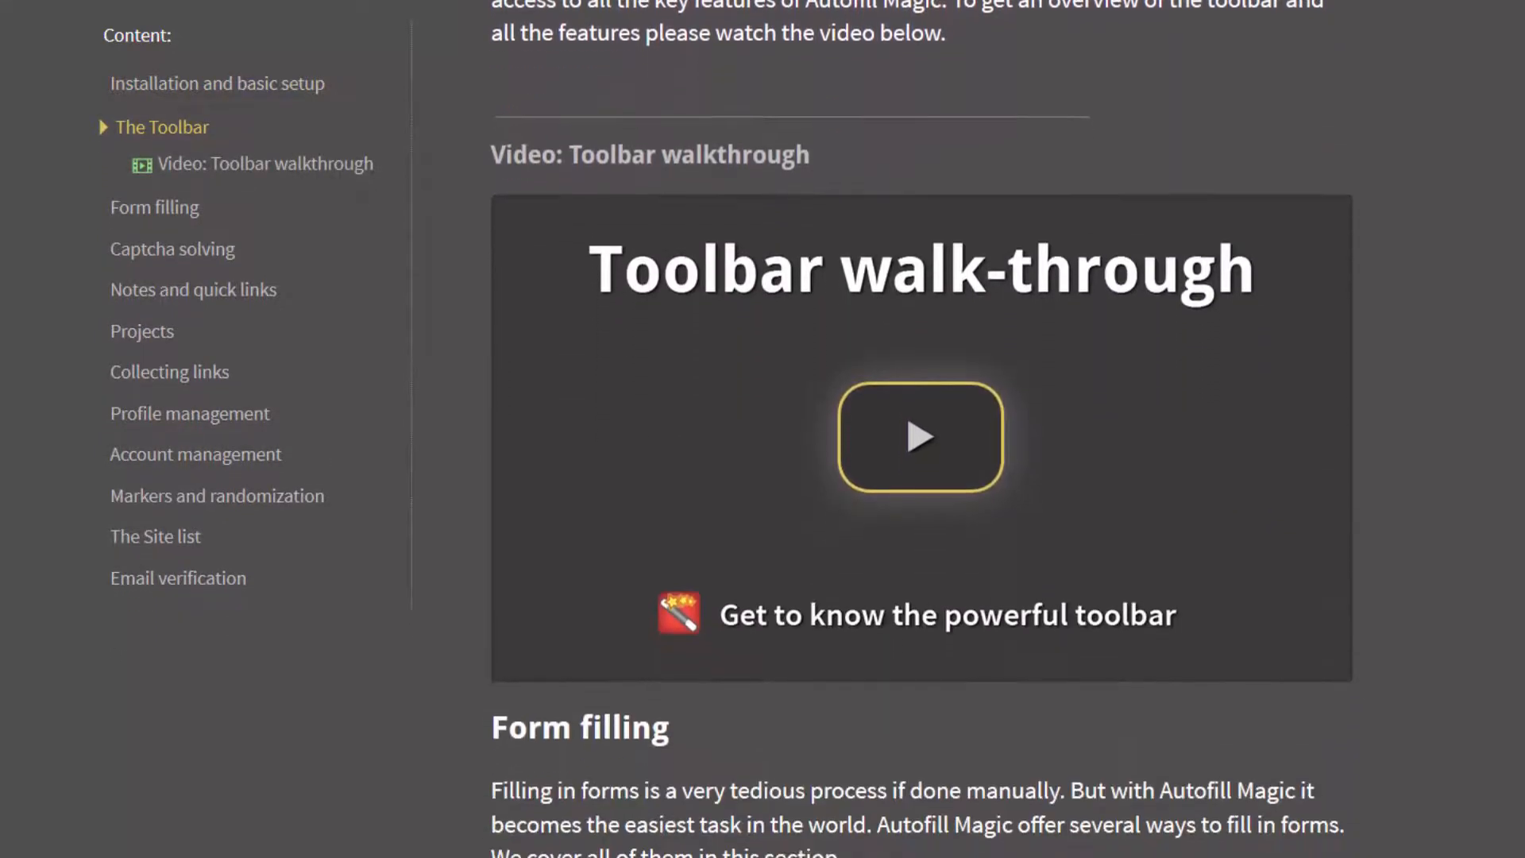
scroll(916, 439, "down", 18)
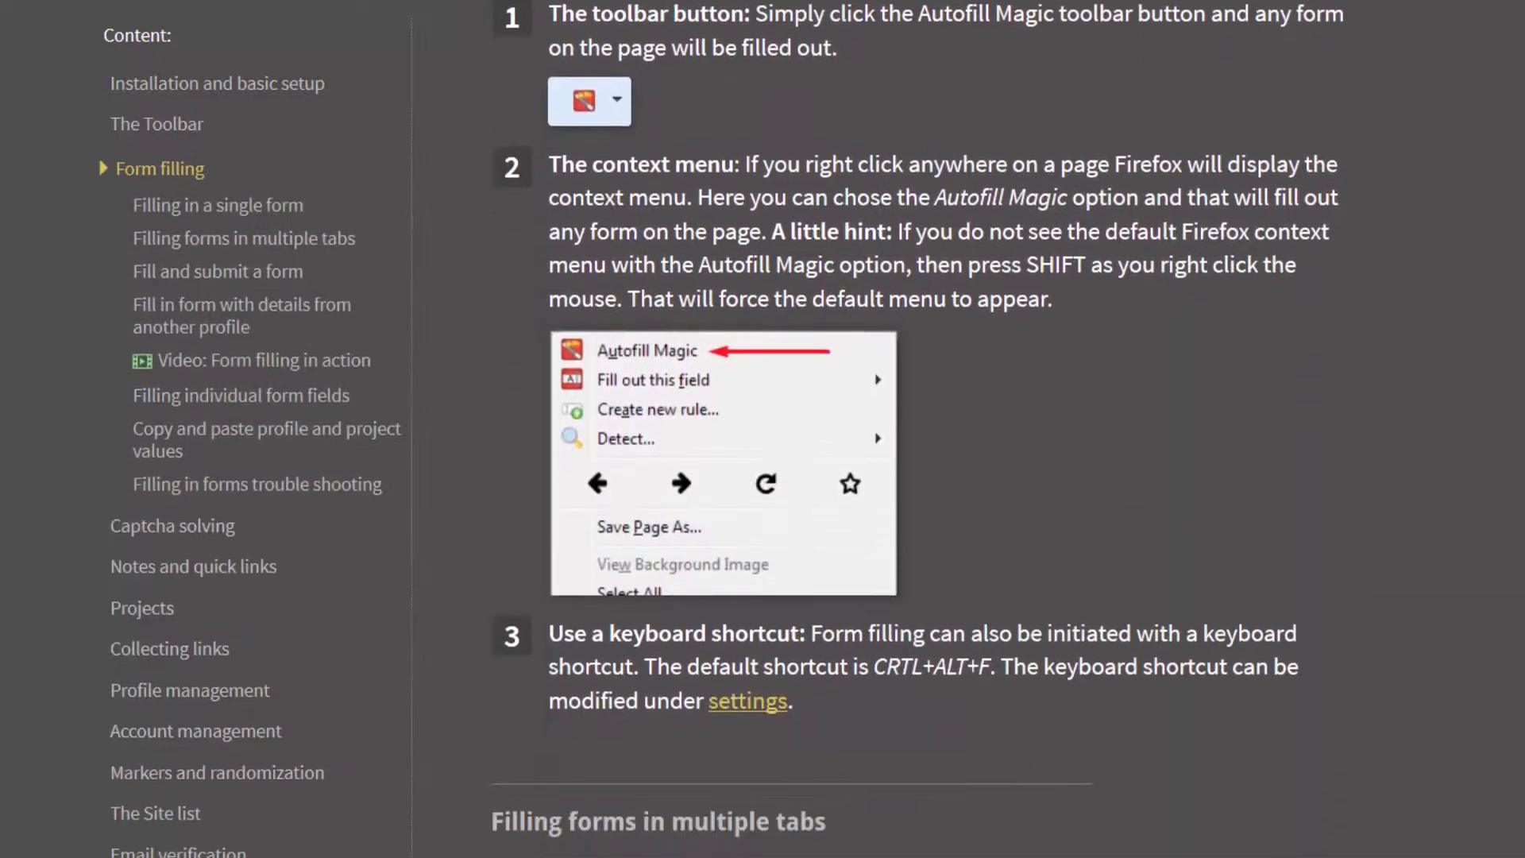
scroll(916, 439, "down", 14)
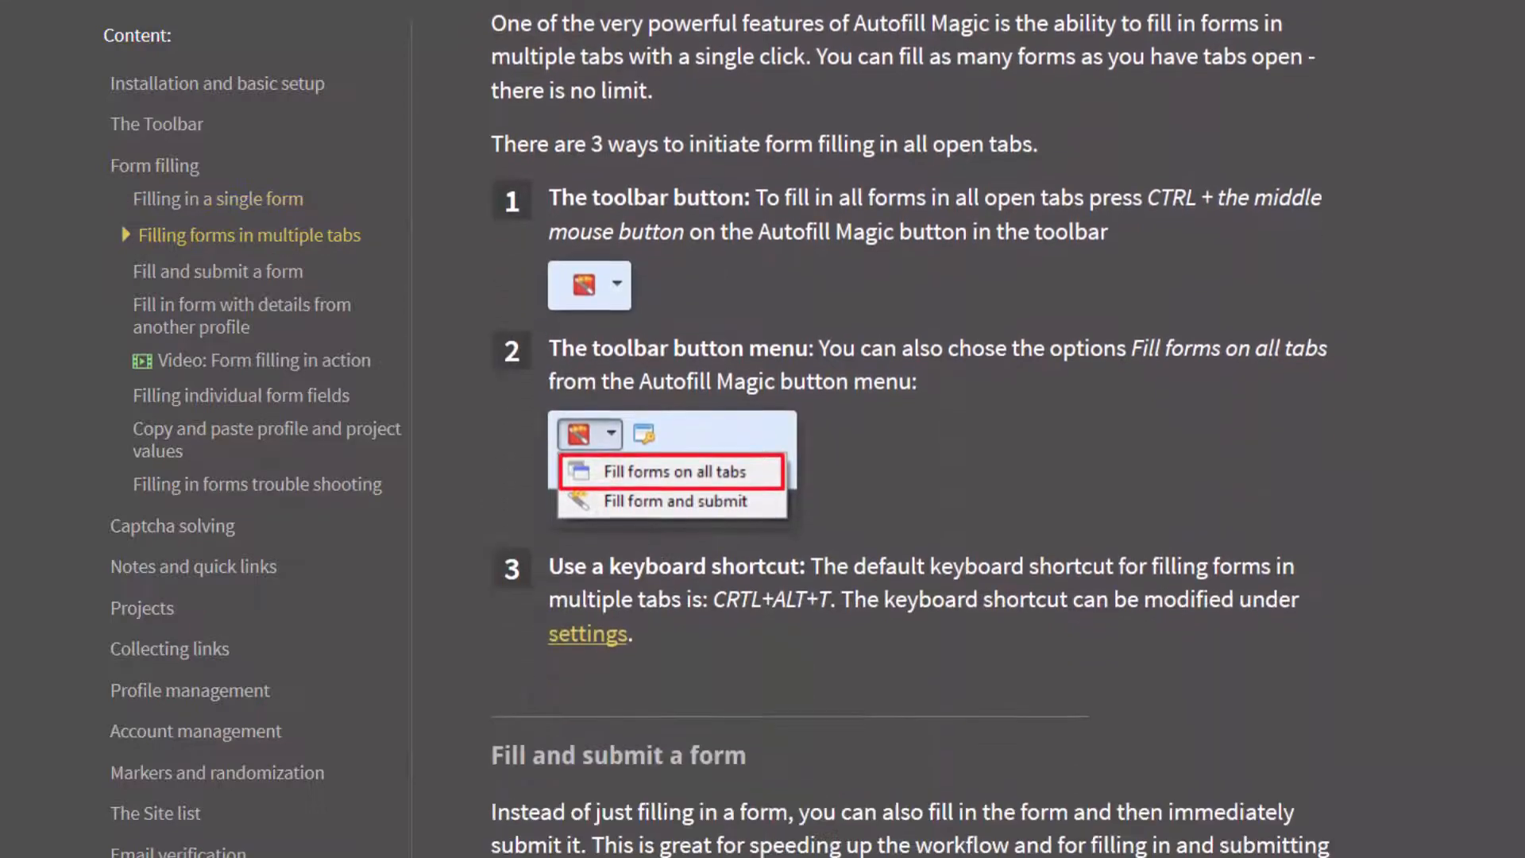
scroll(915, 439, "down", 15)
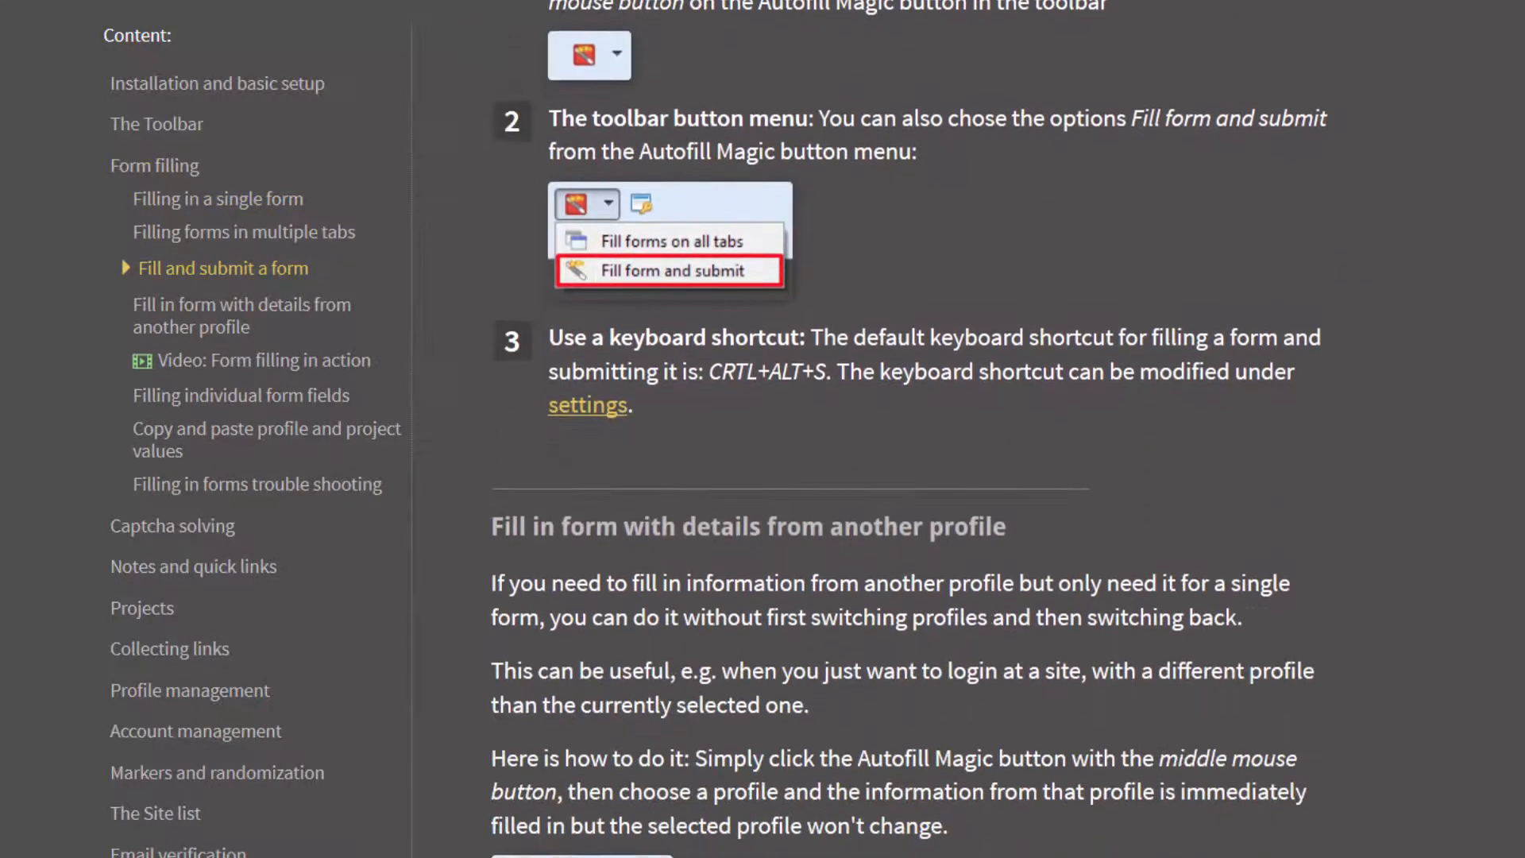
scroll(916, 439, "down", 8)
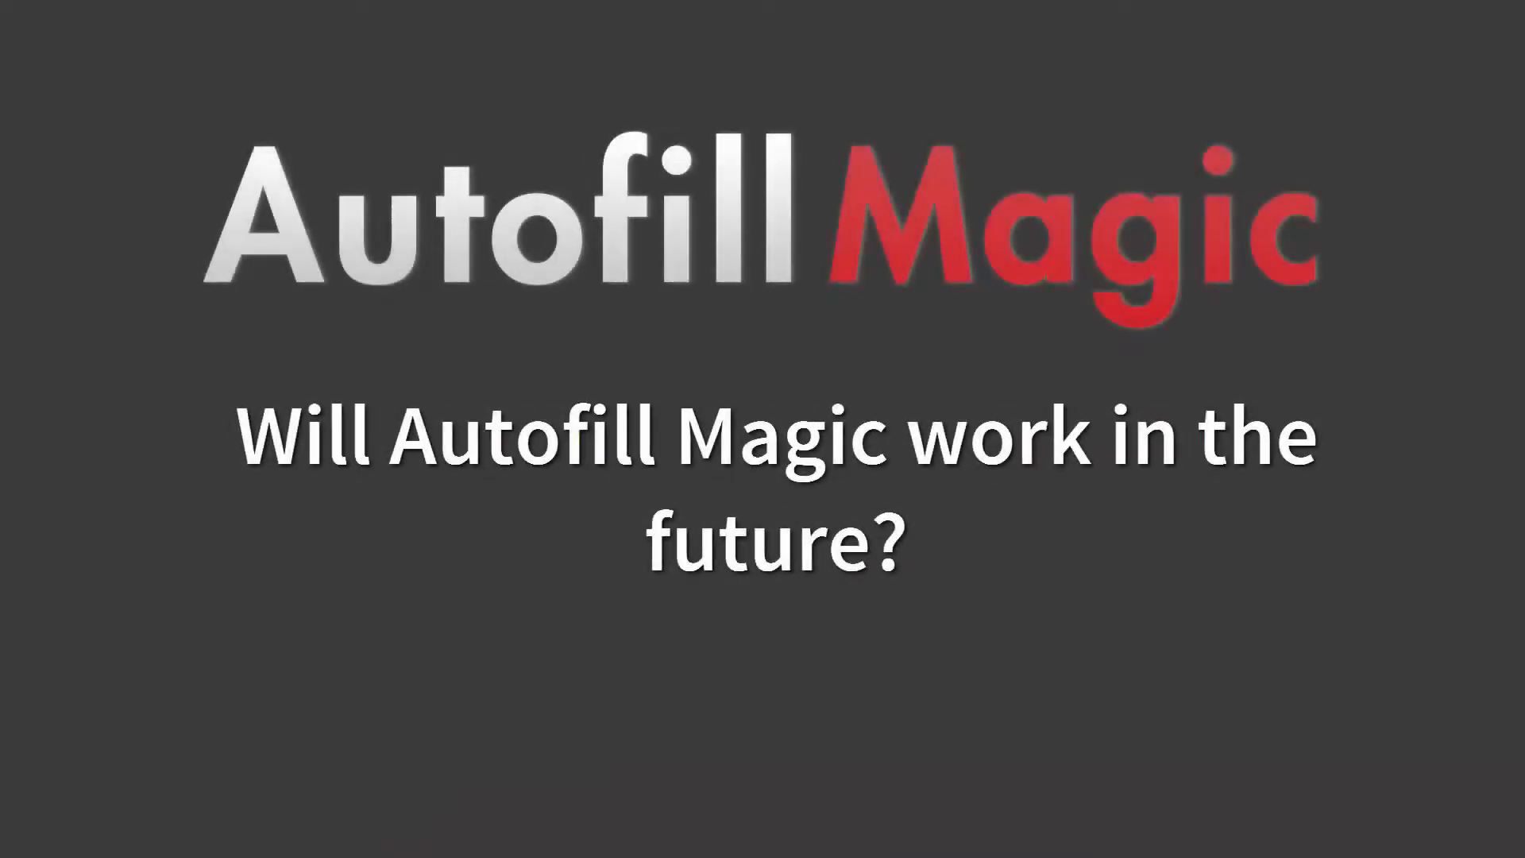